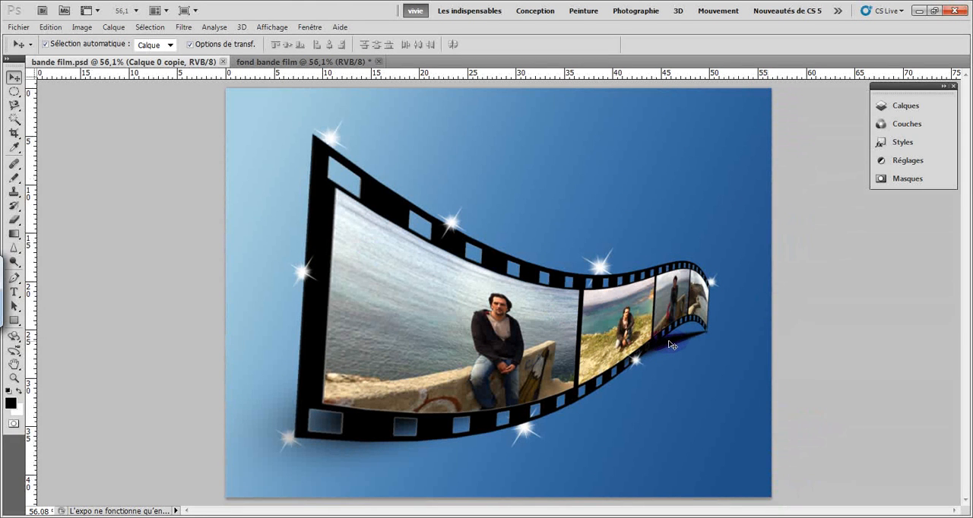
Create a new 1600 × 1200 pixel RGB document at 72 pixels per inch with a white background
{"action": "left_click", "coordinate": [256, 62]}
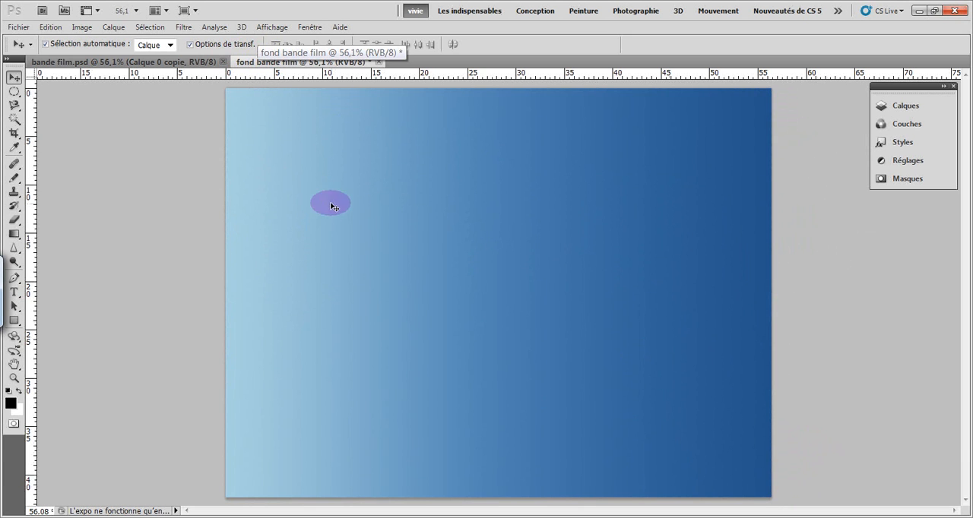
{"action": "left_click", "coordinate": [28, 29]}
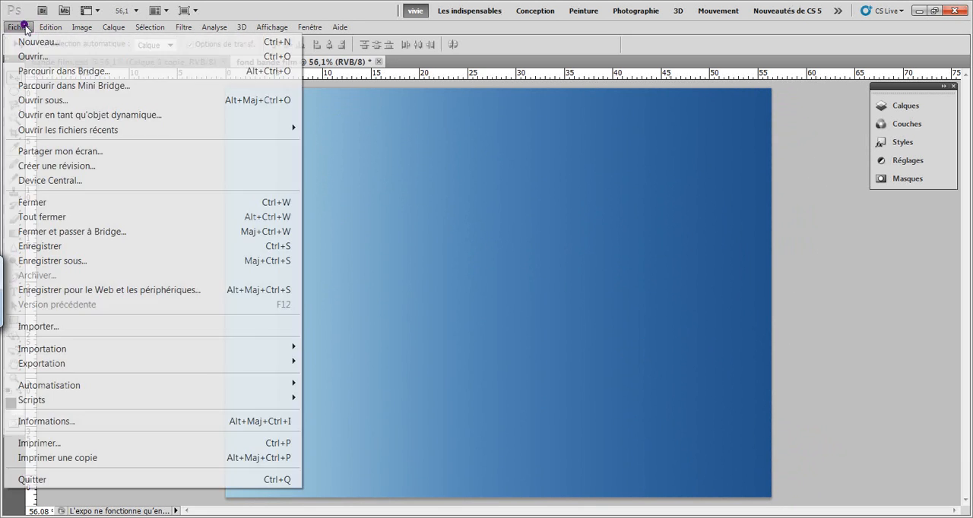
{"action": "left_click", "coordinate": [38, 41]}
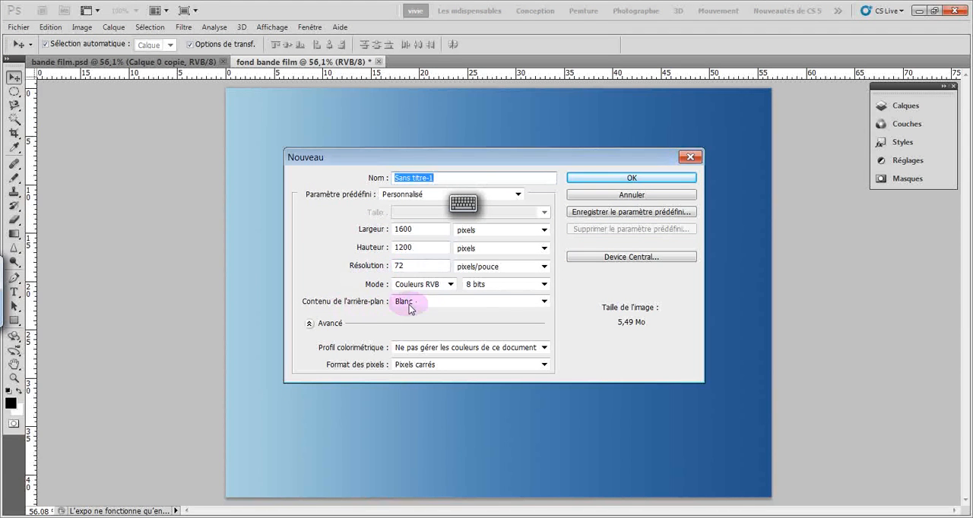
{"action": "left_click", "coordinate": [544, 302]}
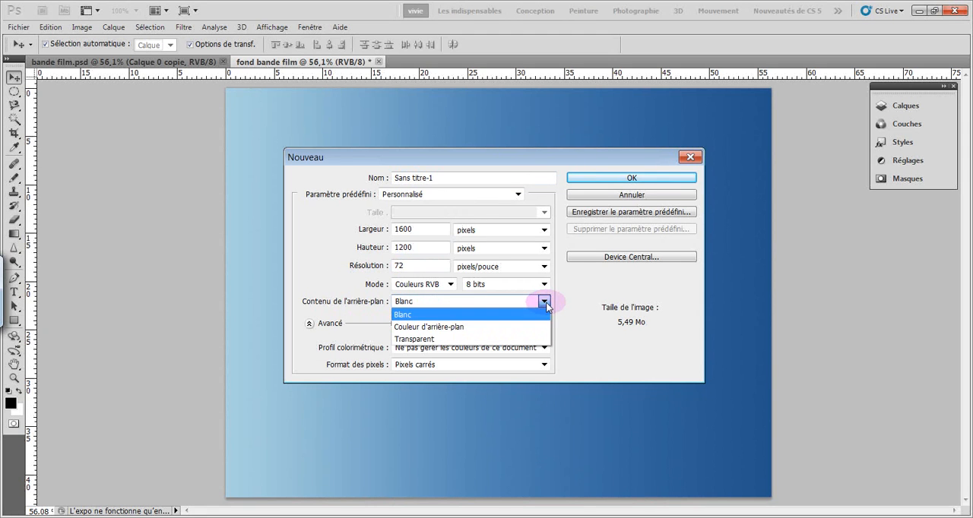
{"action": "left_click", "coordinate": [544, 302]}
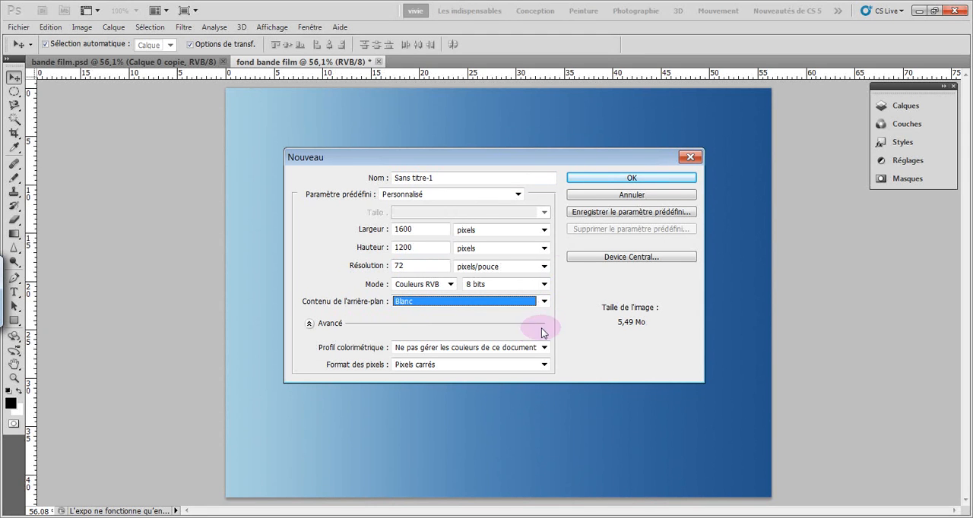
{"action": "left_click", "coordinate": [586, 178]}
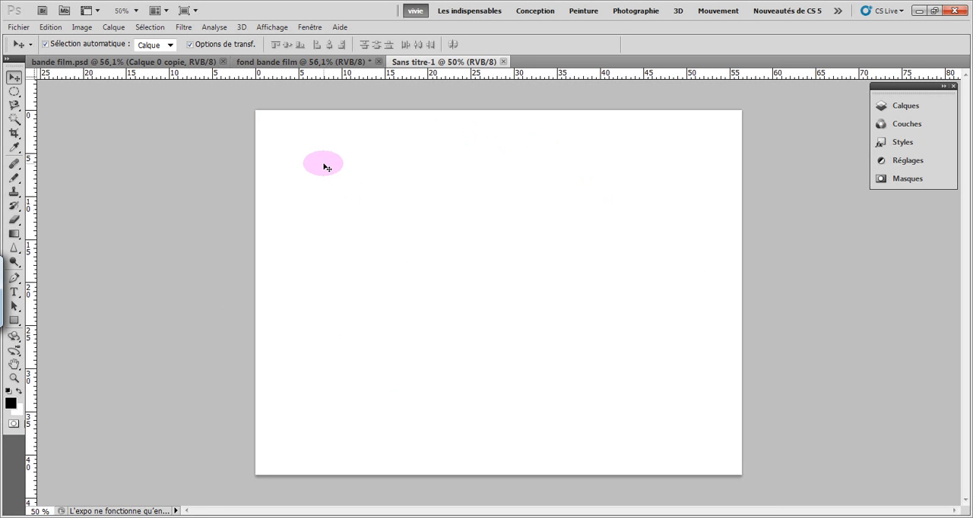
Set up a linear light-to-dark blue gradient with the Gradient tool, in Normal mode at 100% opacity with Inverser enabled
{"action": "left_click", "coordinate": [14, 236]}
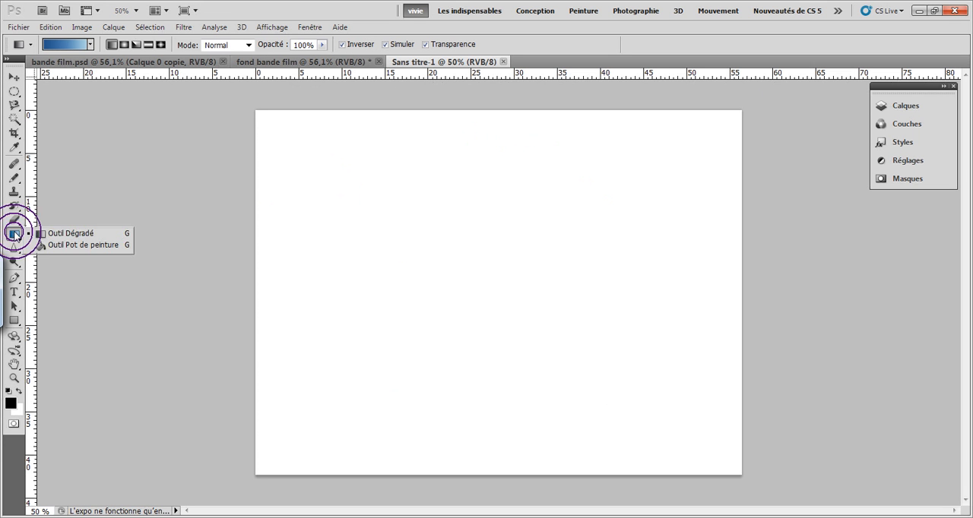
{"action": "left_click", "coordinate": [44, 234]}
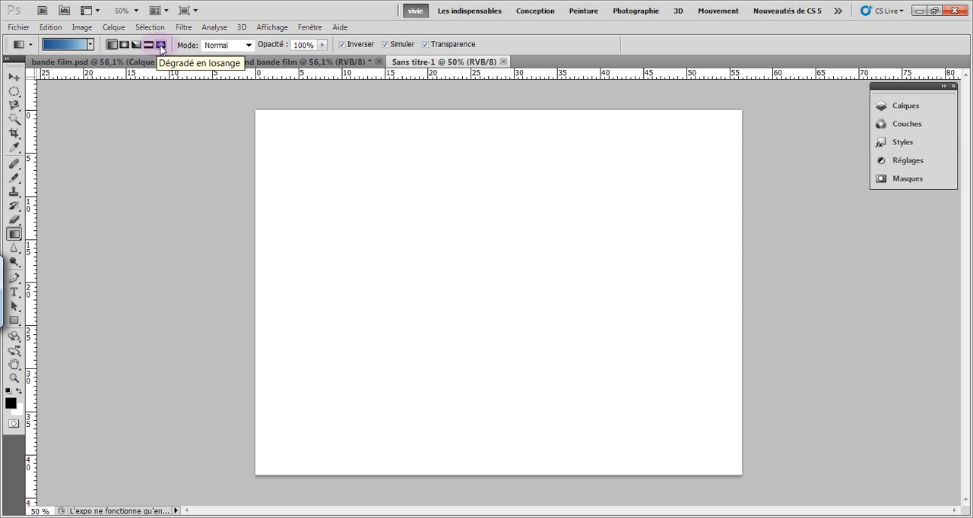
{"action": "left_click", "coordinate": [250, 46]}
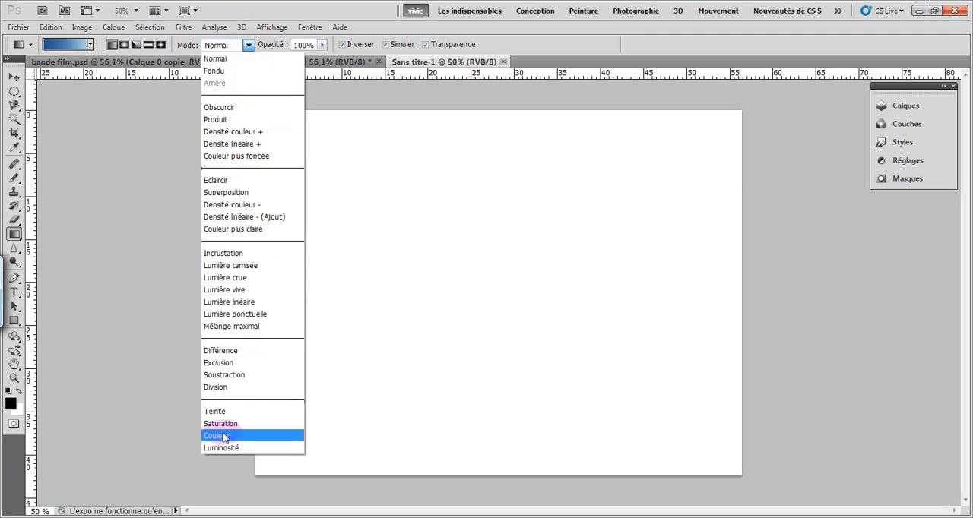
{"action": "left_click", "coordinate": [248, 45]}
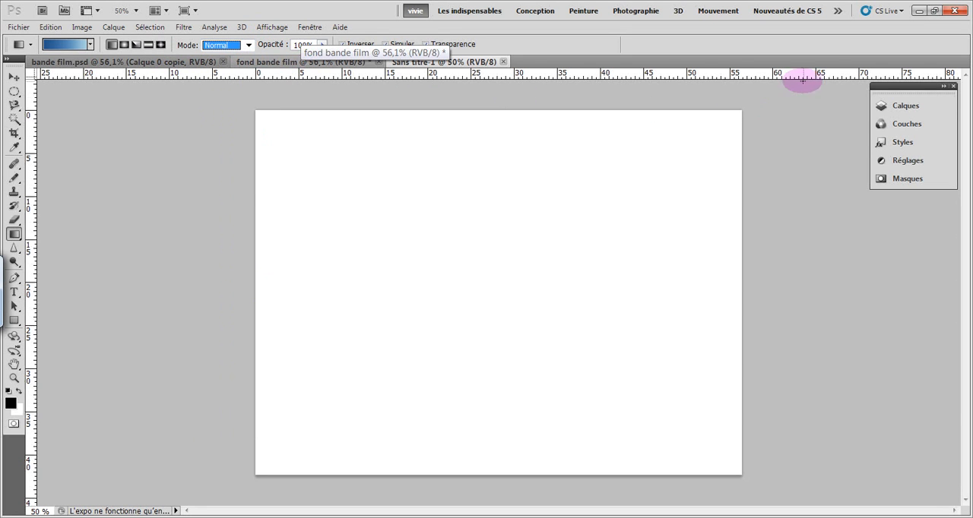
{"action": "left_click", "coordinate": [886, 106]}
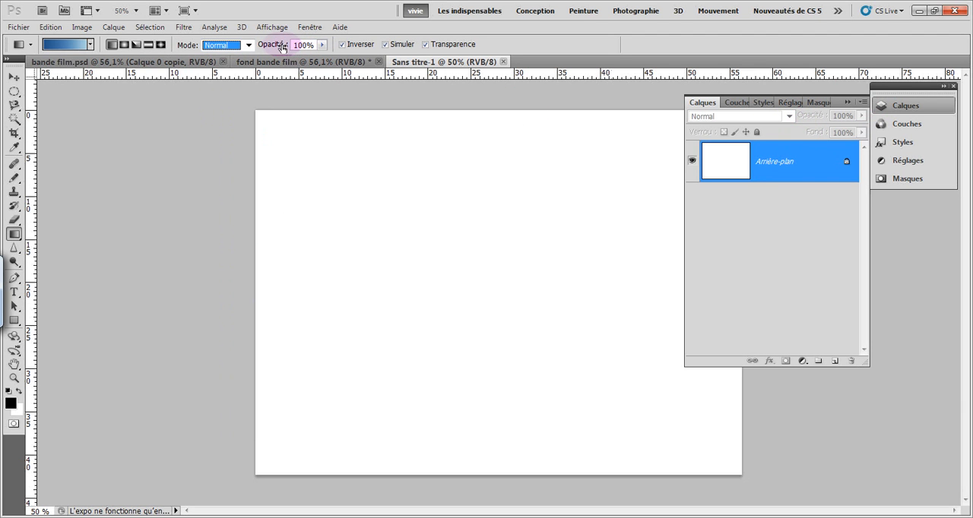
{"action": "mouse_move", "coordinate": [281, 46]}
{"action": "left_mouse_down"}
{"action": "mouse_move", "coordinate": [265, 48]}
{"action": "mouse_move", "coordinate": [289, 46]}
{"action": "mouse_move", "coordinate": [268, 49]}
{"action": "mouse_move", "coordinate": [282, 52]}
{"action": "left_mouse_up"}
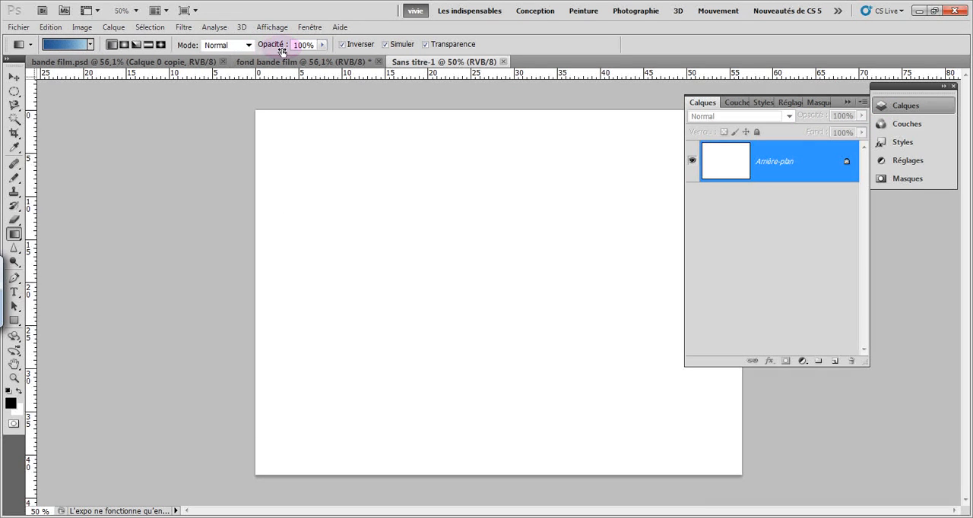
{"action": "left_click", "coordinate": [343, 48]}
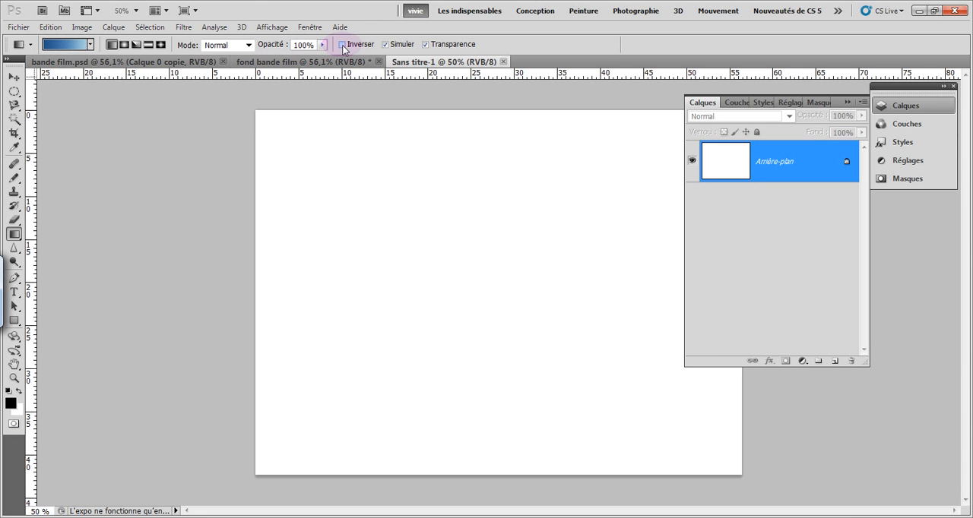
{"action": "left_click", "coordinate": [344, 47]}
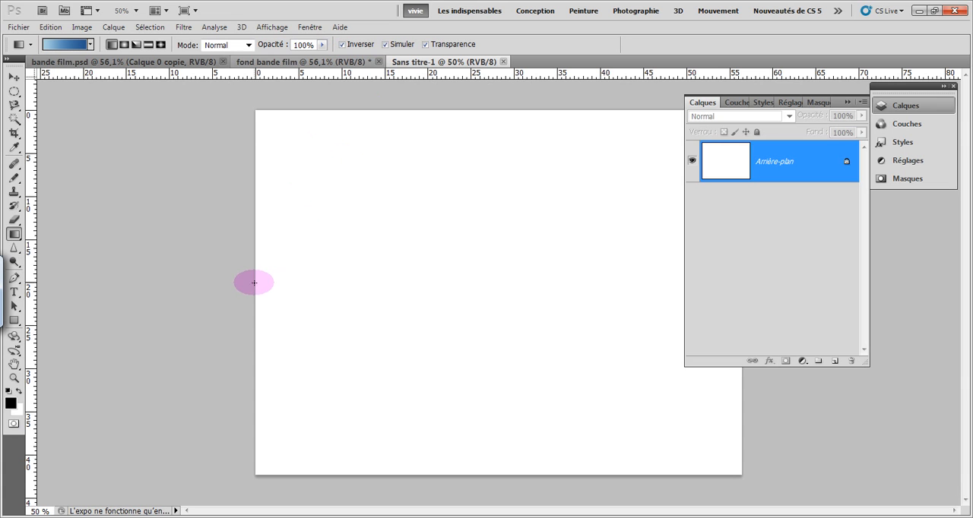
{"action": "left_click", "coordinate": [847, 102]}
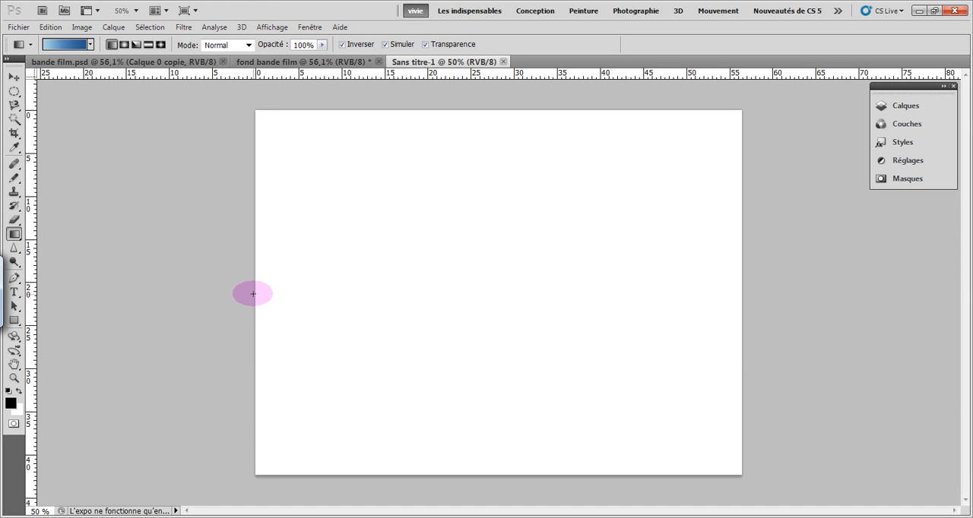
Apply the blue gradient horizontally across the whole blank canvas and close the untitled document without saving it
{"action": "left_click_drag", "start_coordinate": [250, 291], "coordinate": [811, 322]}
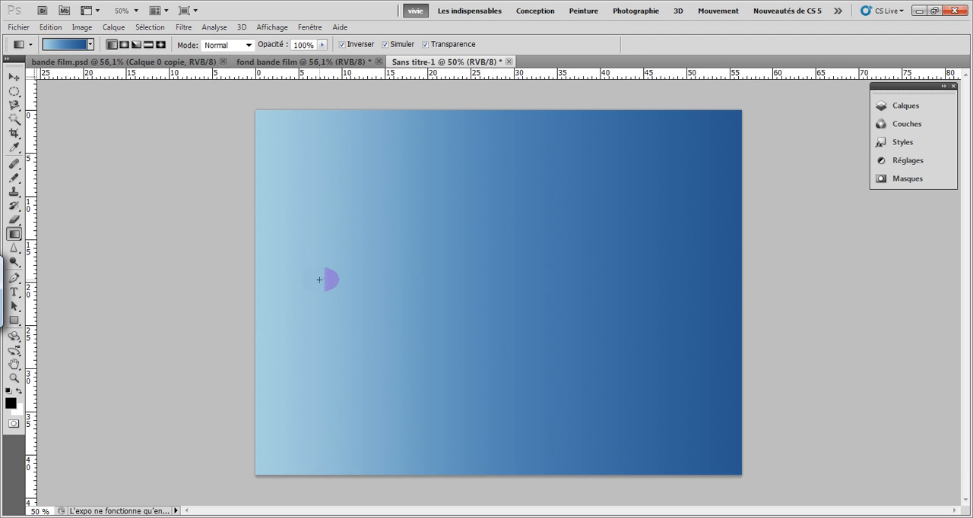
{"action": "left_click", "coordinate": [510, 60]}
{"action": "left_click", "coordinate": [487, 206]}
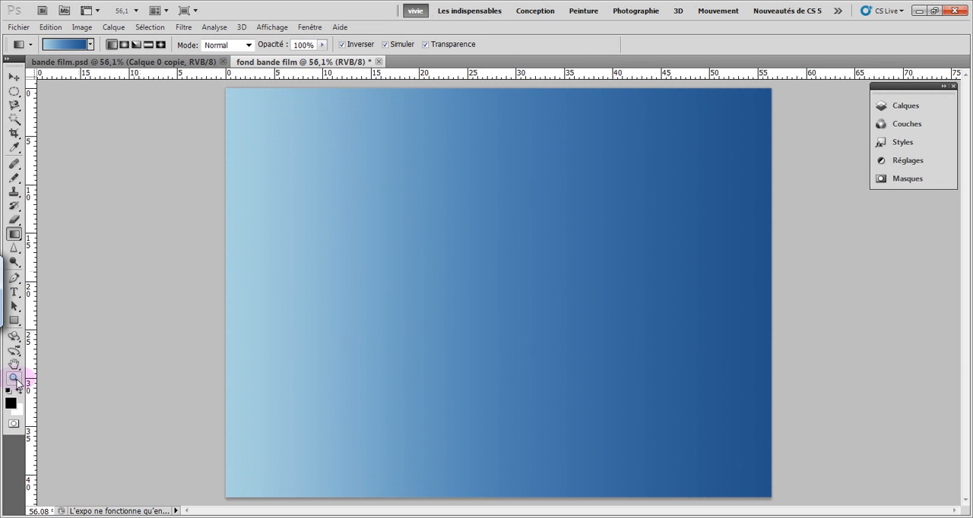
Compare the fond bande film document at actual pixels, full screen and print size, ending with it fitted to the screen
{"action": "left_click", "coordinate": [15, 378]}
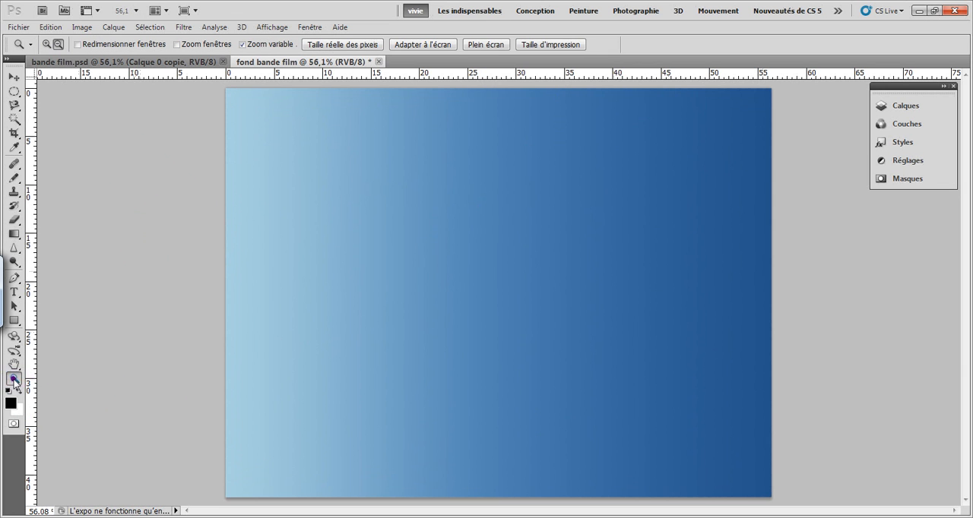
{"action": "left_click", "coordinate": [403, 45]}
{"action": "left_click", "coordinate": [326, 45]}
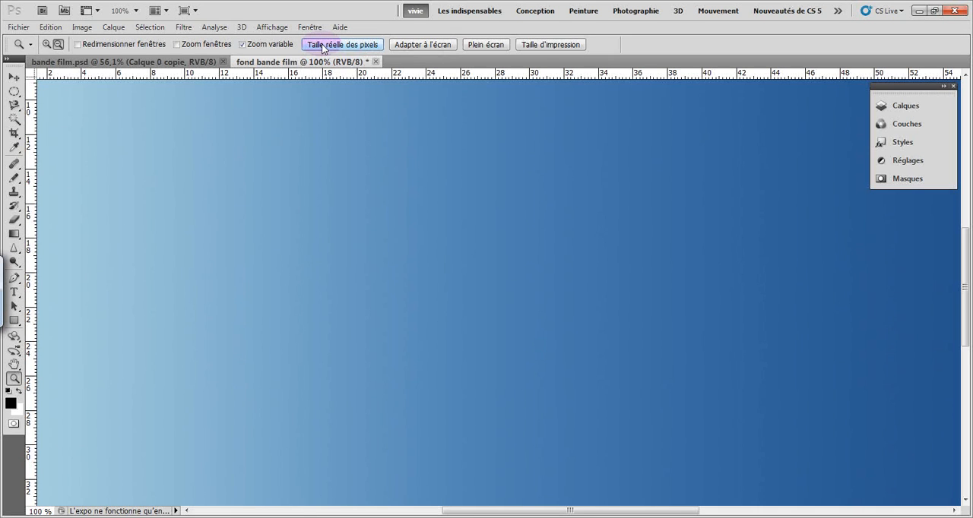
{"action": "left_click", "coordinate": [480, 47]}
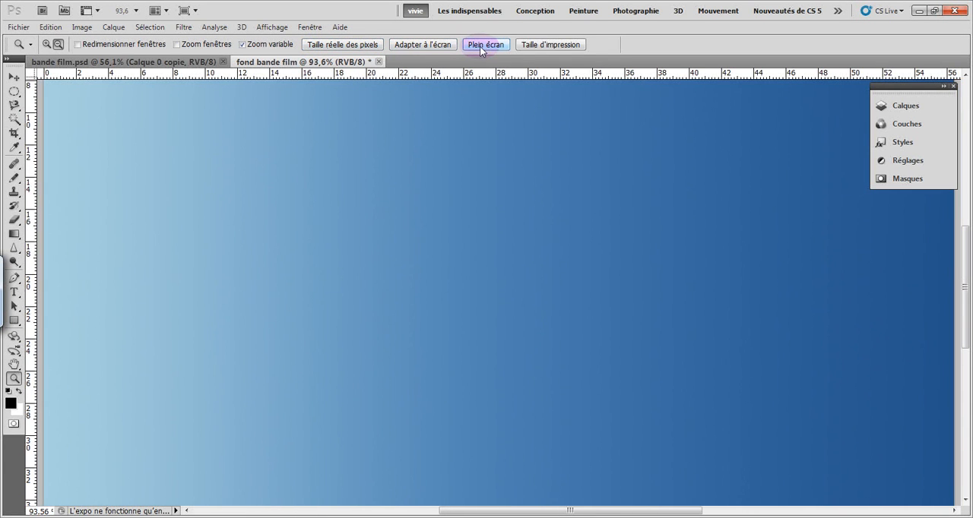
{"action": "left_click", "coordinate": [524, 48]}
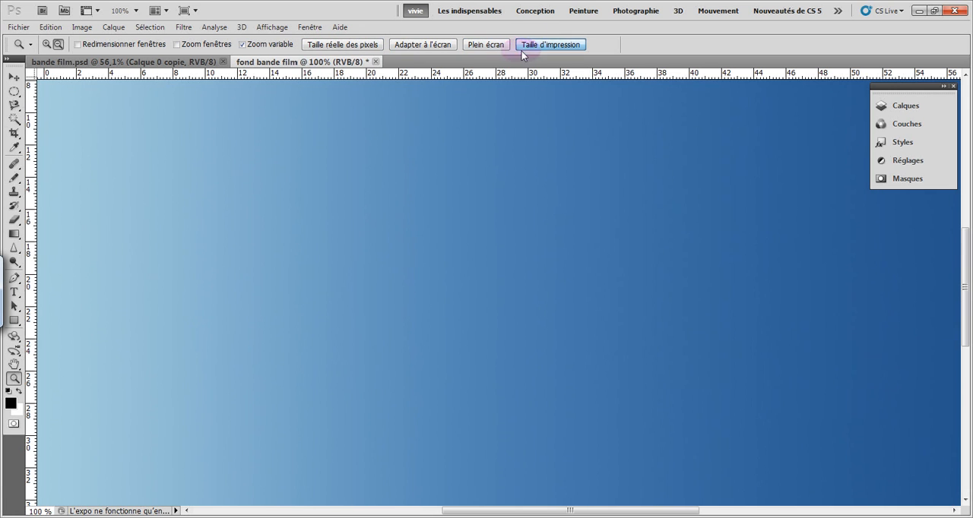
{"action": "left_click", "coordinate": [410, 47]}
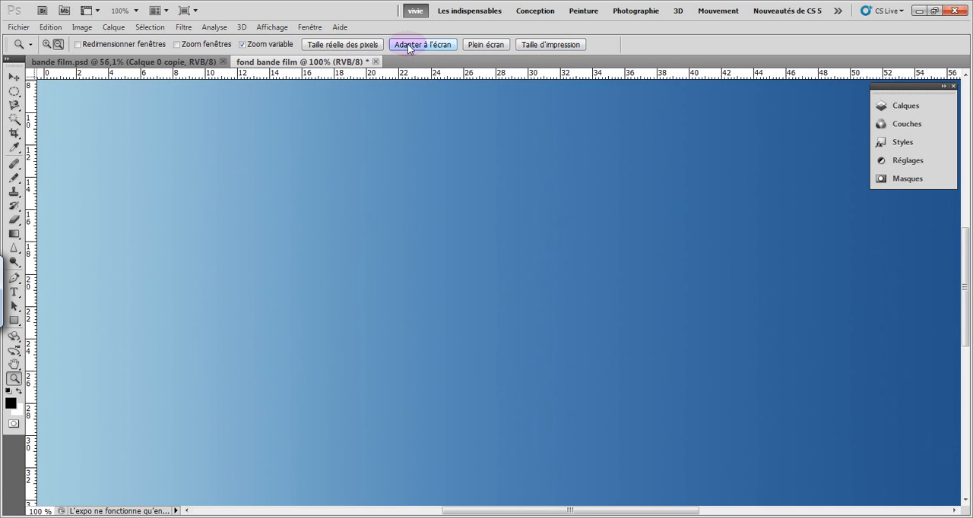
{"action": "left_click", "coordinate": [408, 48]}
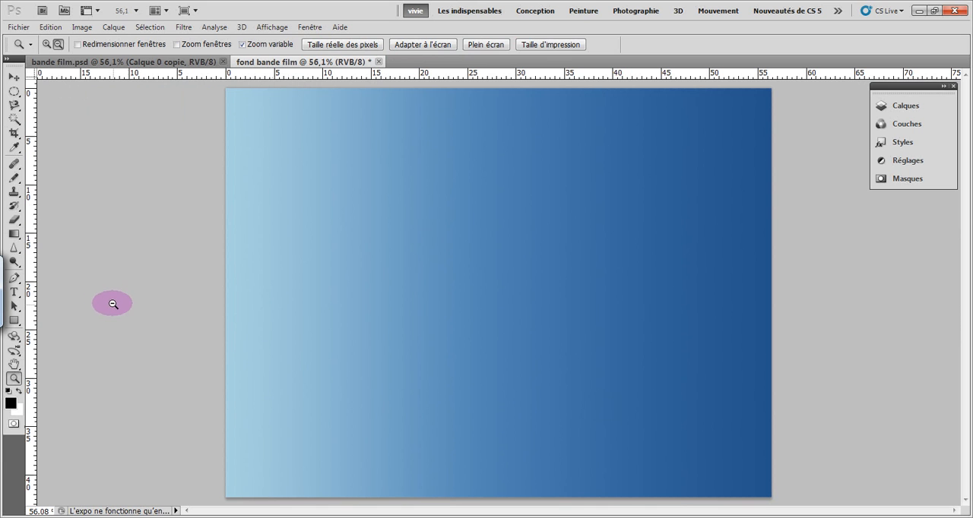
Swap the foreground and background colours and create an 800 × 600 pixel document named "bande film" filled with the black background colour
{"action": "left_click", "coordinate": [14, 77]}
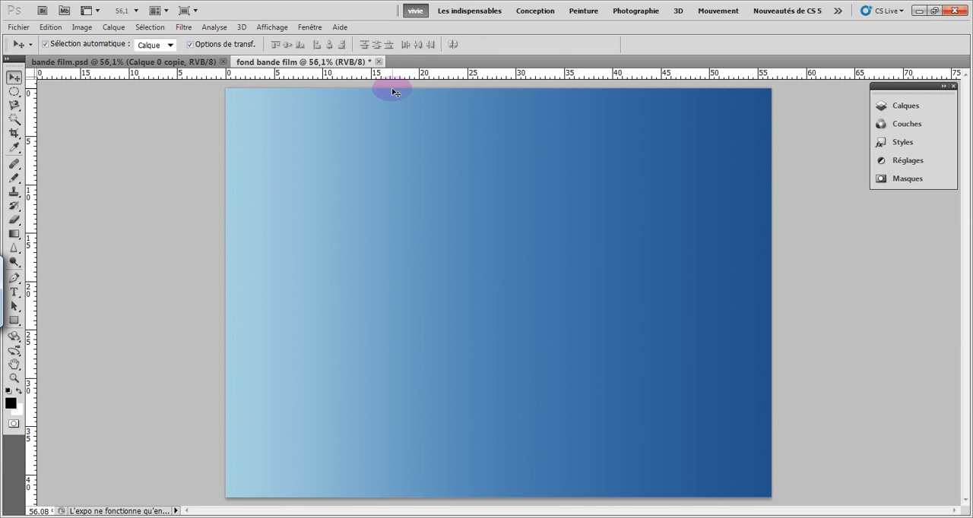
{"action": "key", "text": "x"}
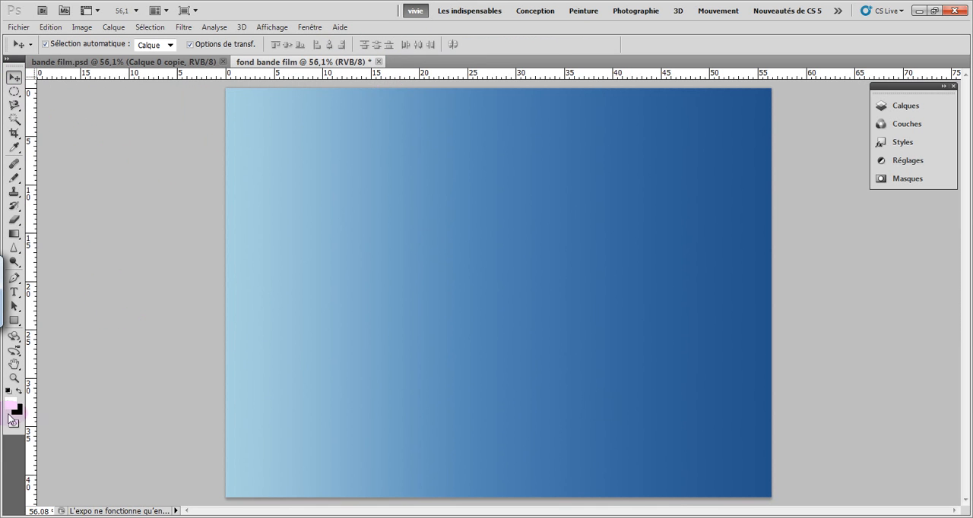
{"action": "left_click", "coordinate": [20, 27]}
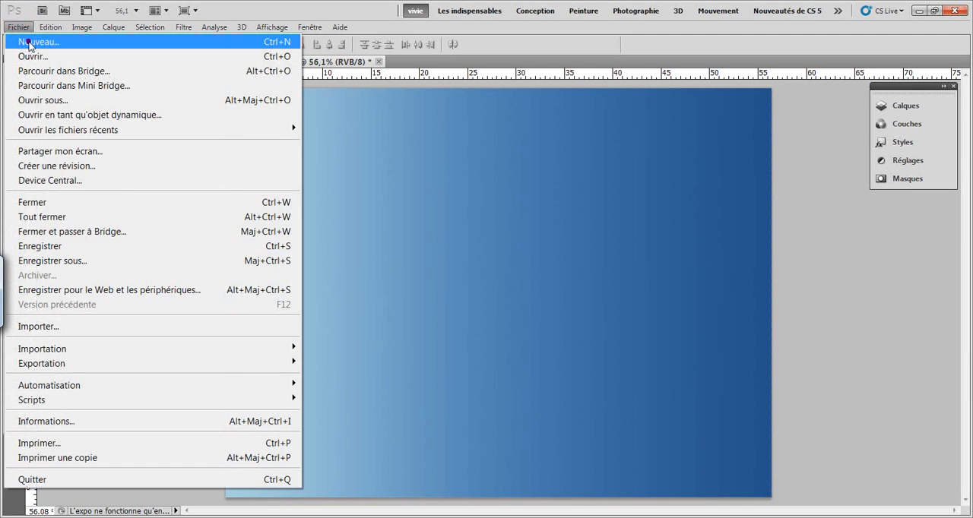
{"action": "left_click", "coordinate": [32, 43]}
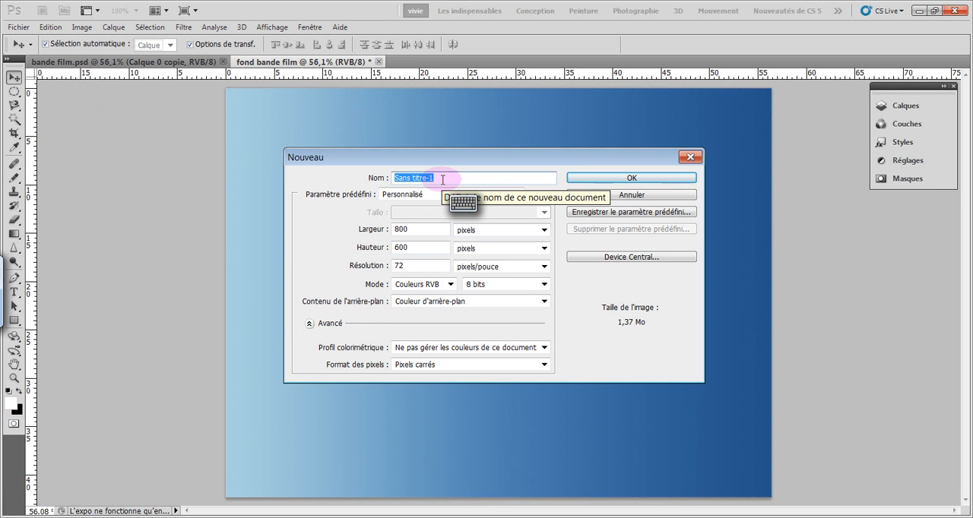
{"action": "type", "text": "bande "}
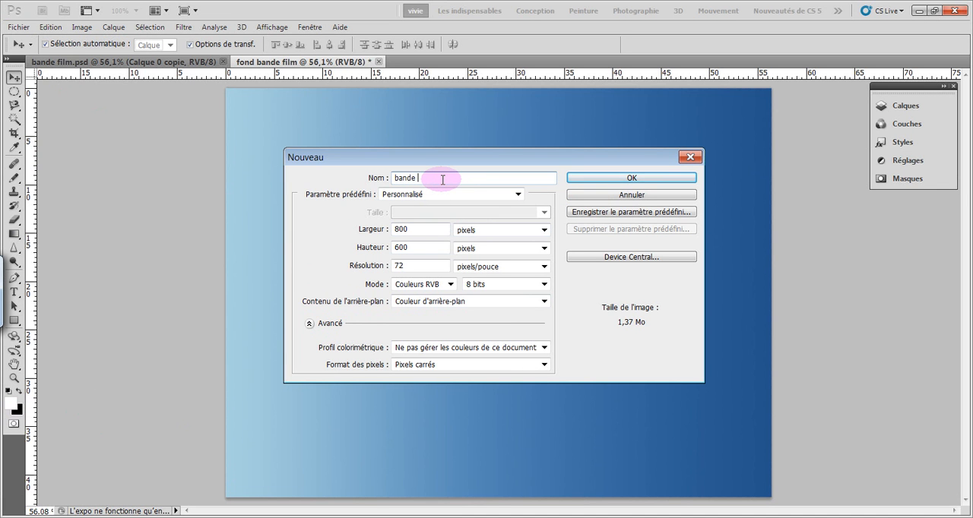
{"action": "type", "text": "film"}
{"action": "left_click", "coordinate": [581, 178]}
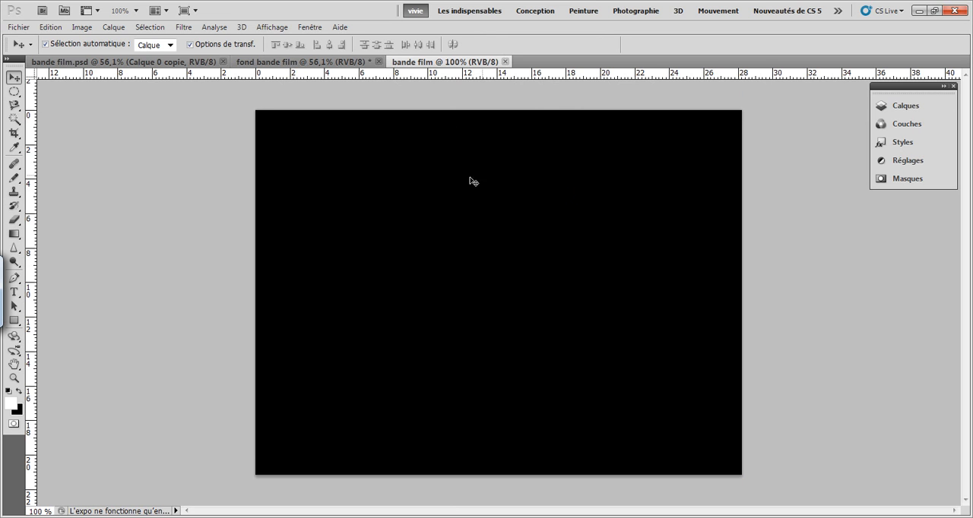
Add a new layer above the black background and fill it with white using the Paint Bucket tool
{"action": "left_click", "coordinate": [904, 107]}
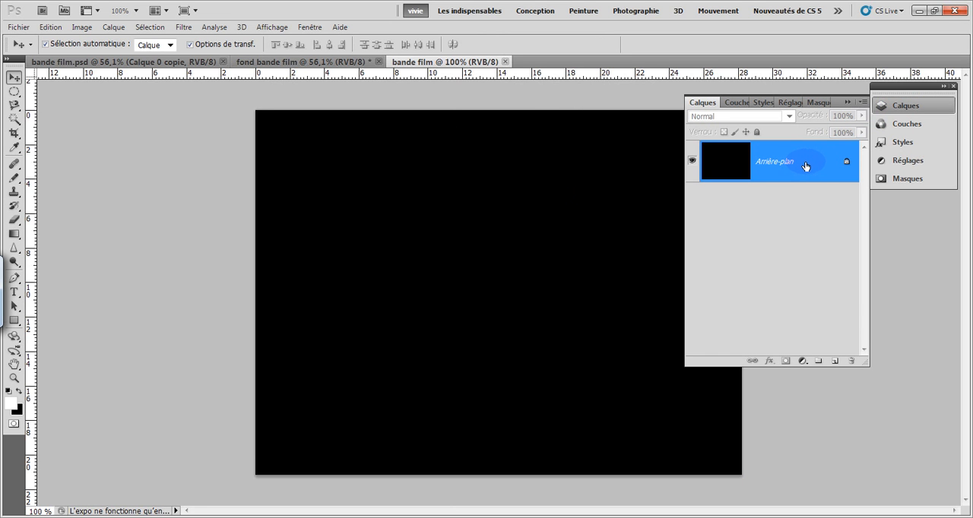
{"action": "left_click", "coordinate": [835, 362]}
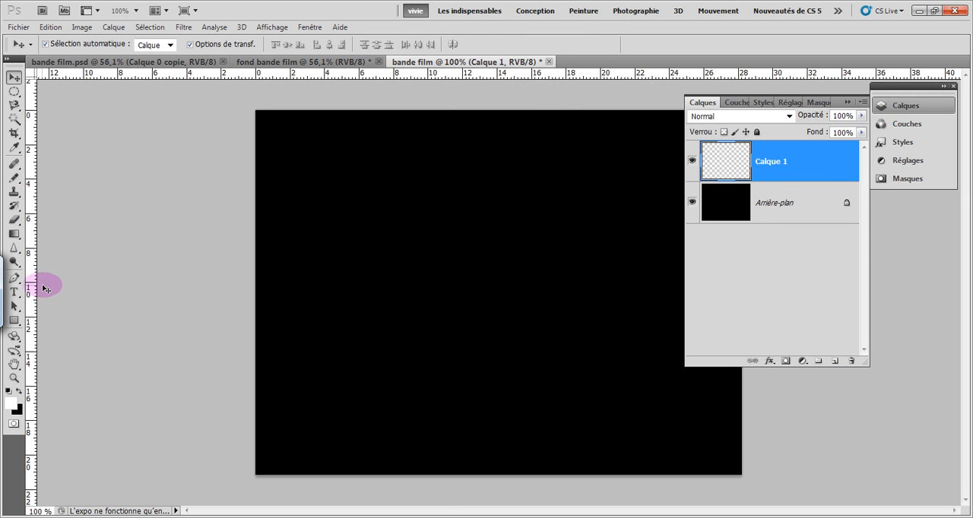
{"action": "left_click", "coordinate": [16, 235]}
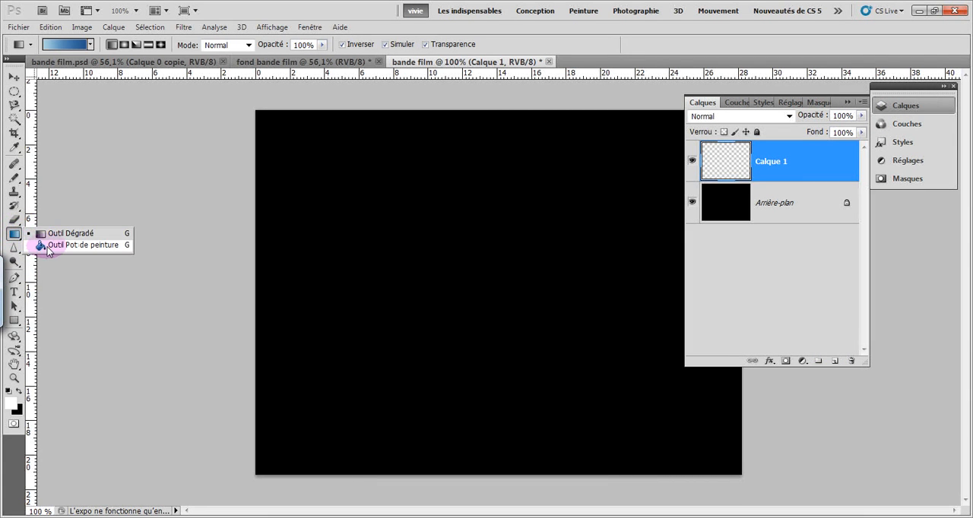
{"action": "left_click", "coordinate": [49, 247]}
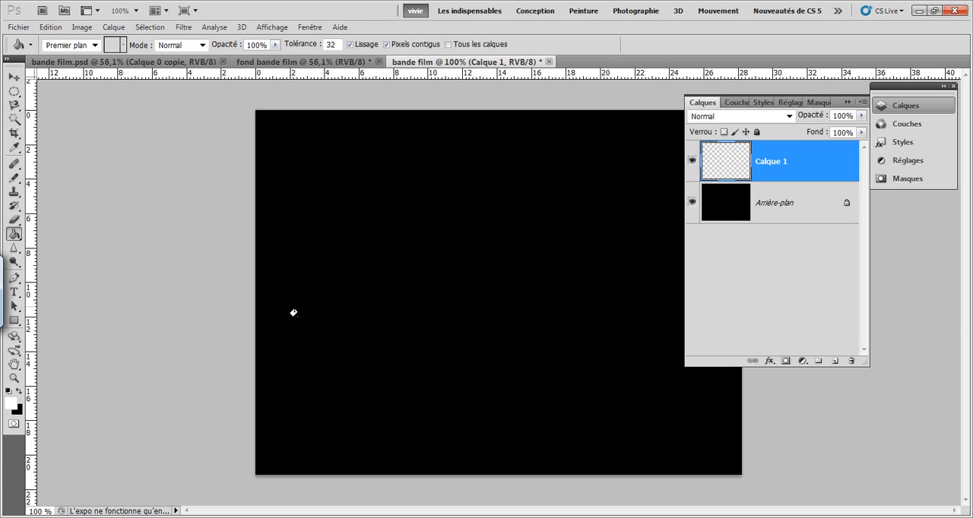
{"action": "left_click", "coordinate": [427, 255]}
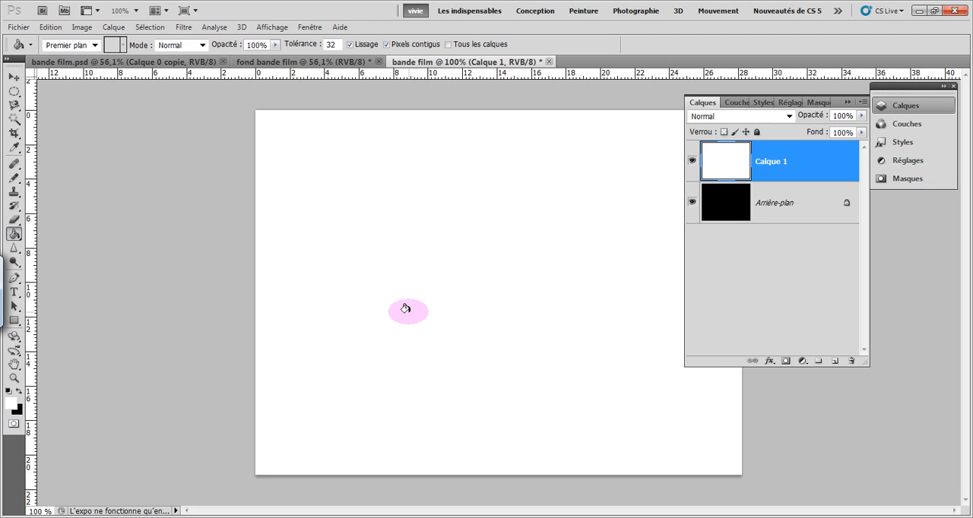
Scale the white layer's height to 75,3% about its centre and apply the transformation
{"action": "left_click", "coordinate": [14, 78]}
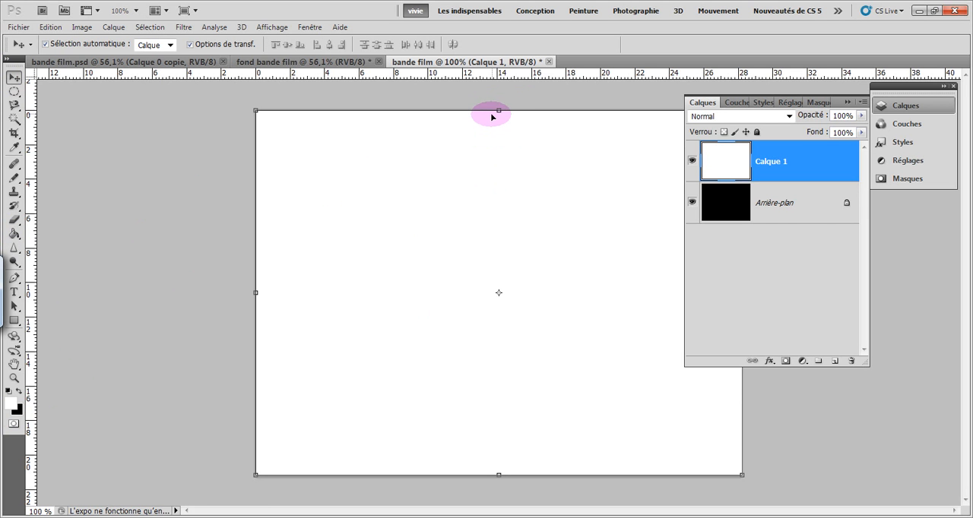
{"action": "mouse_move", "coordinate": [492, 117]}
{"action": "left_mouse_down"}
{"action": "mouse_move", "coordinate": [490, 147]}
{"action": "mouse_move", "coordinate": [491, 115]}
{"action": "left_mouse_up"}
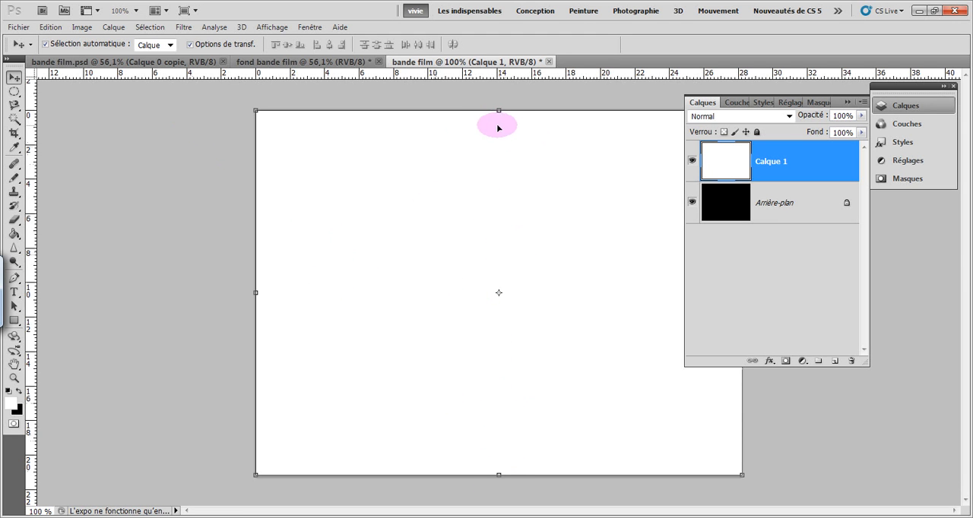
{"action": "left_click", "coordinate": [498, 110]}
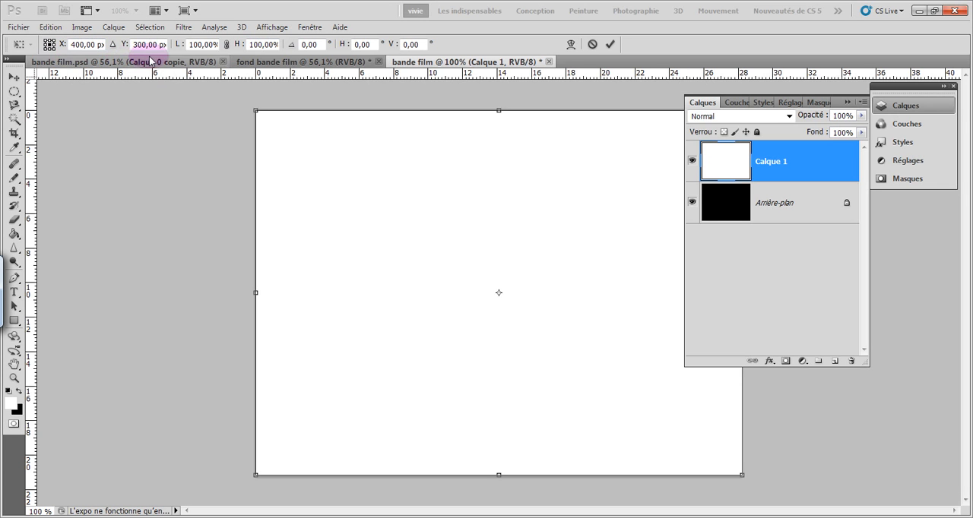
{"action": "left_click", "coordinate": [227, 45]}
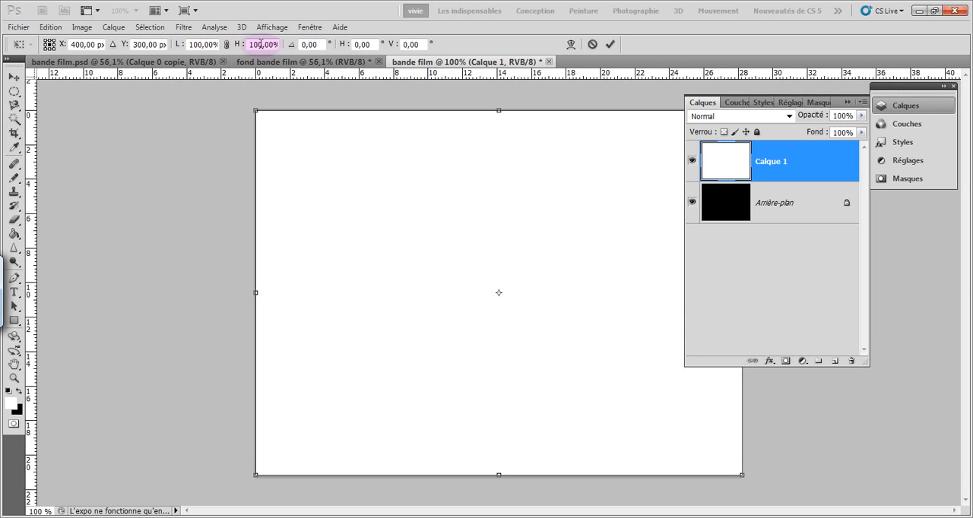
{"action": "left_click_drag", "start_coordinate": [247, 45], "coordinate": [301, 55]}
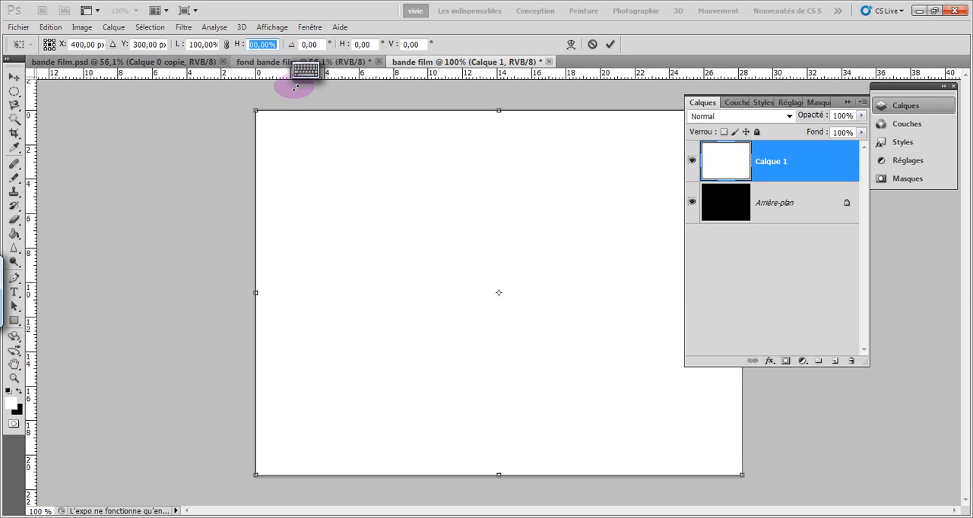
{"action": "type", "text": "75"}
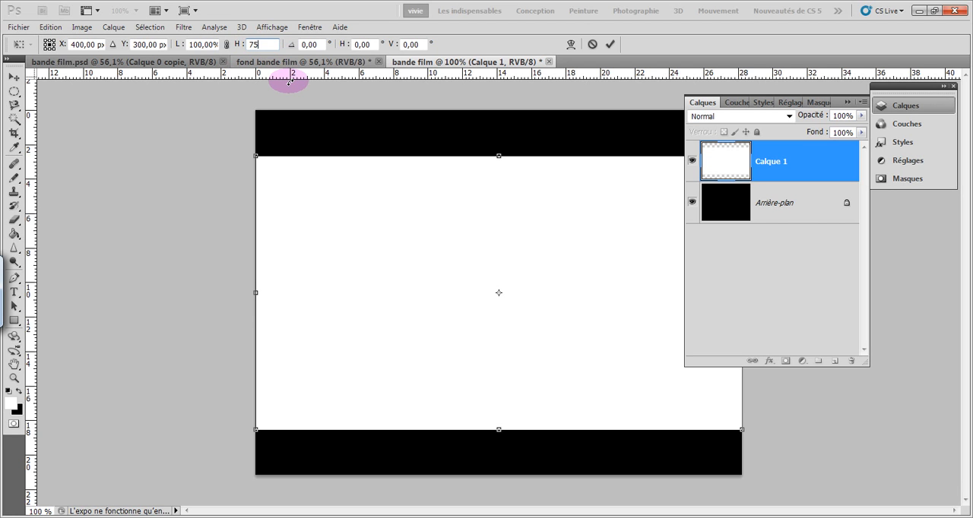
{"action": "type", "text": ",3"}
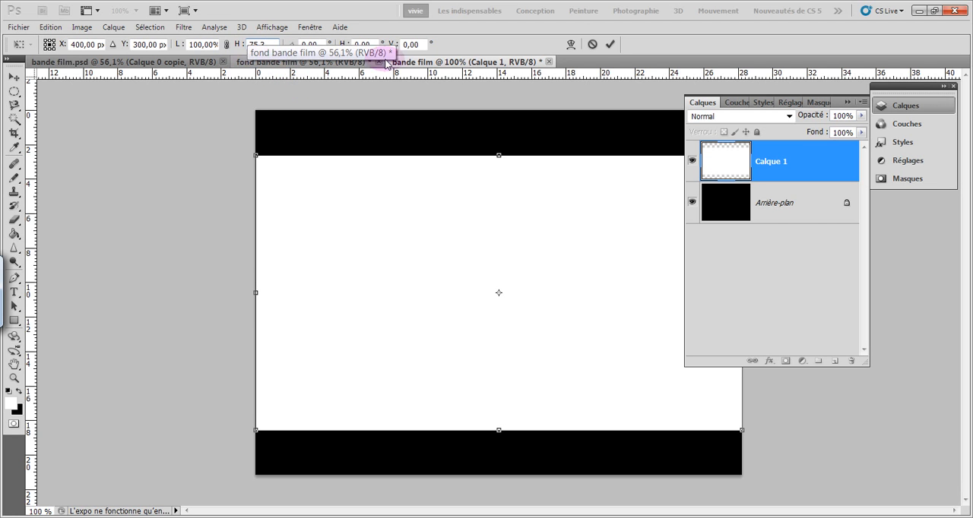
{"action": "left_click", "coordinate": [610, 44]}
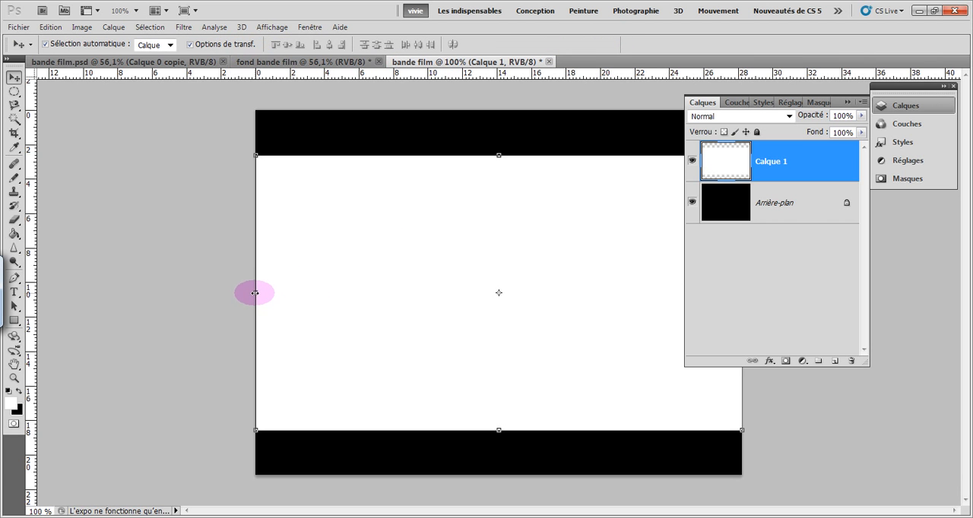
Scale the white layer's width to 92% so black shows on both sides, and apply the transformation
{"action": "left_click", "coordinate": [256, 292]}
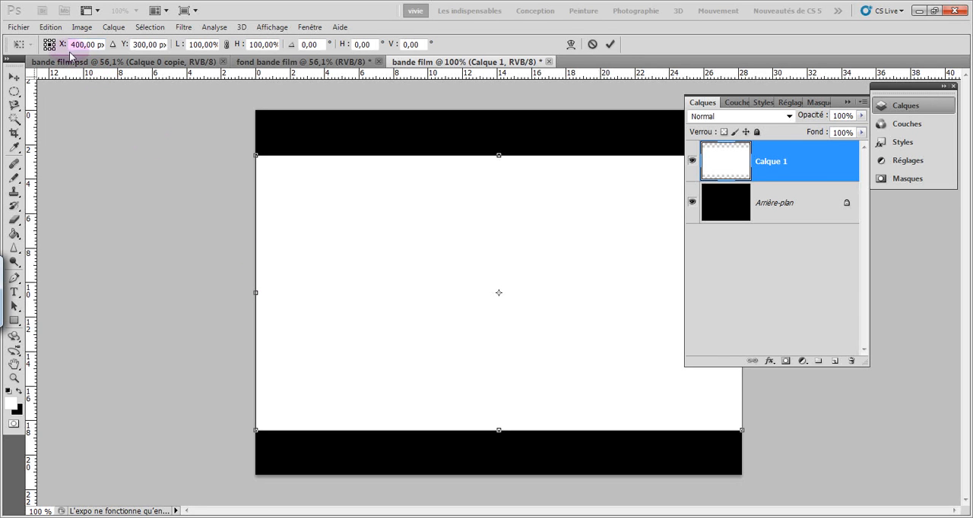
{"action": "left_click", "coordinate": [187, 44]}
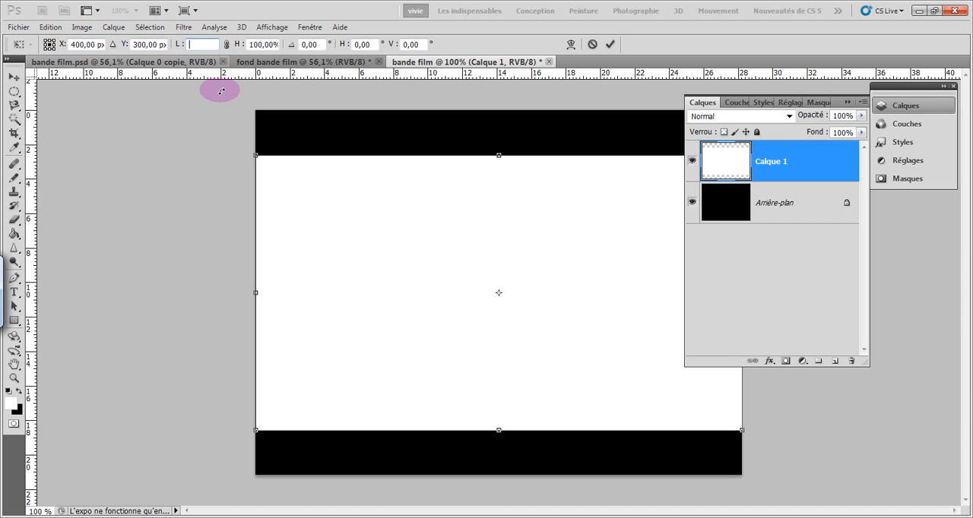
{"action": "type", "text": "92"}
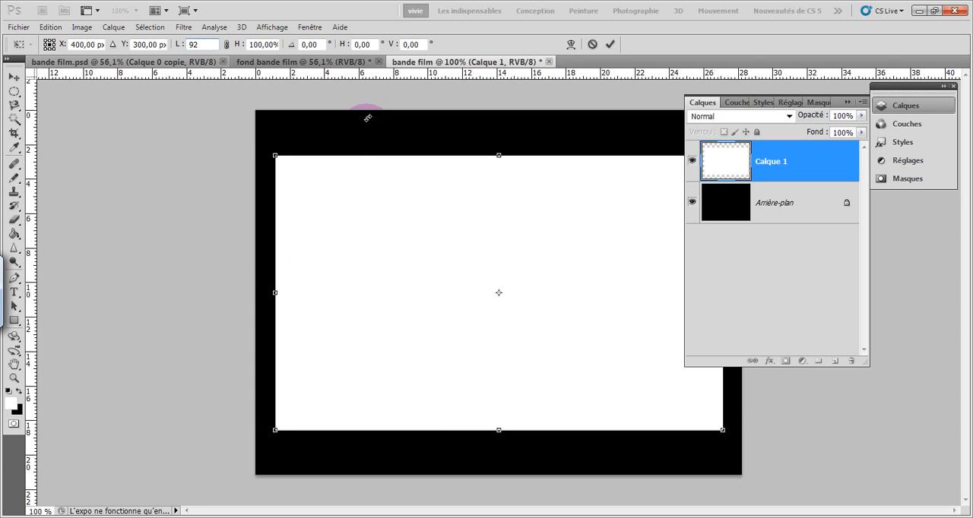
{"action": "left_click", "coordinate": [611, 45]}
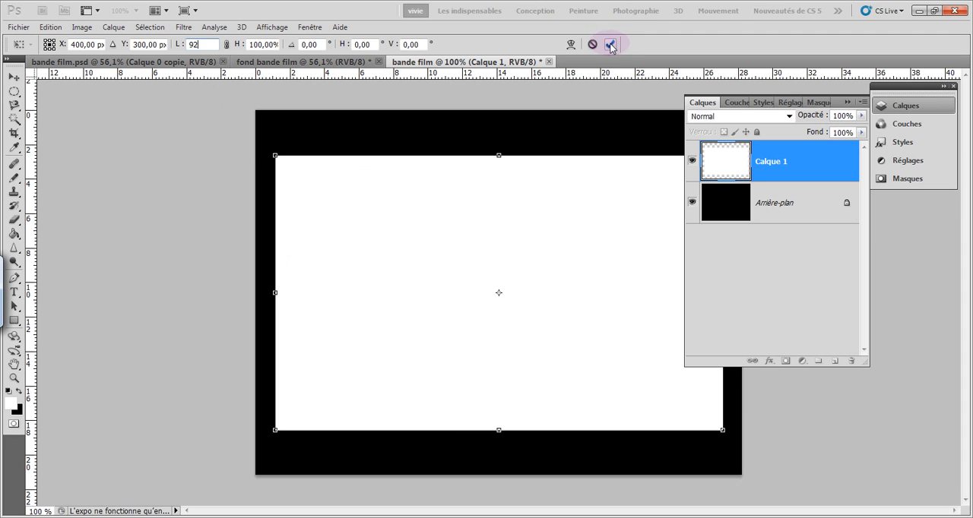
{"action": "left_click", "coordinate": [609, 45]}
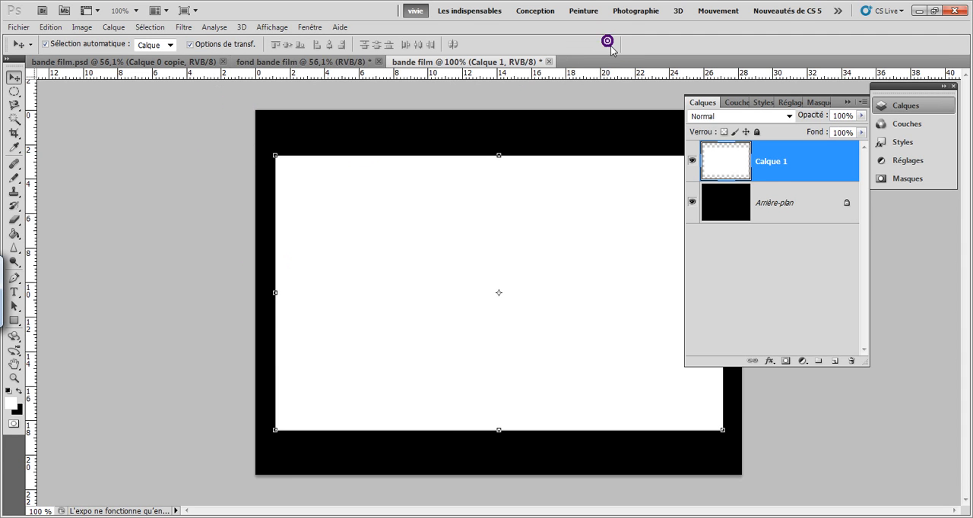
Merge the white layer Calque 1 with the black background layer
{"action": "left_click", "coordinate": [766, 171]}
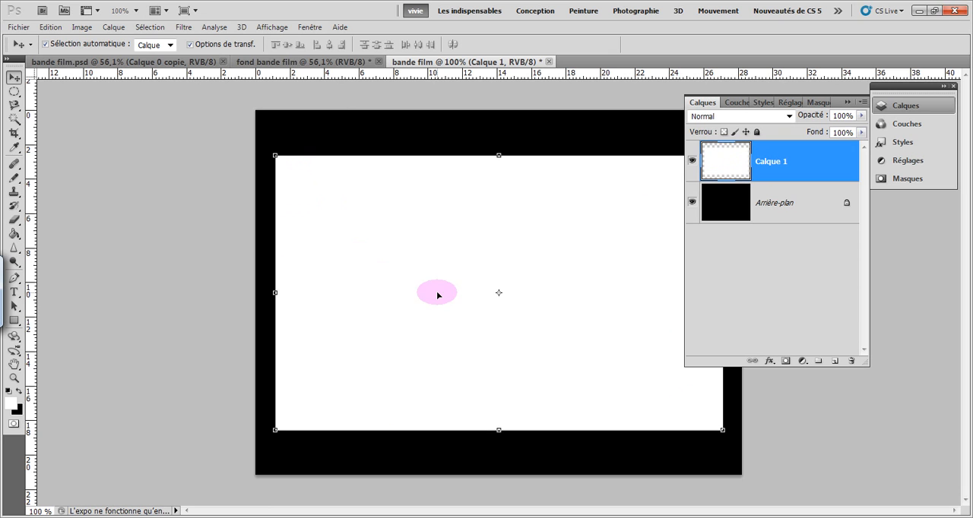
{"action": "left_click", "coordinate": [782, 204], "text": "shift"}
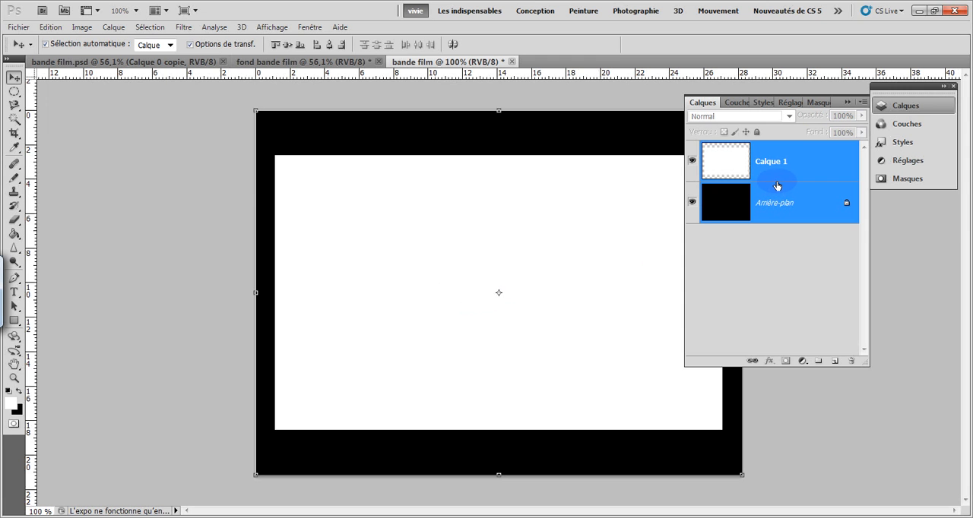
{"action": "right_click", "coordinate": [776, 186]}
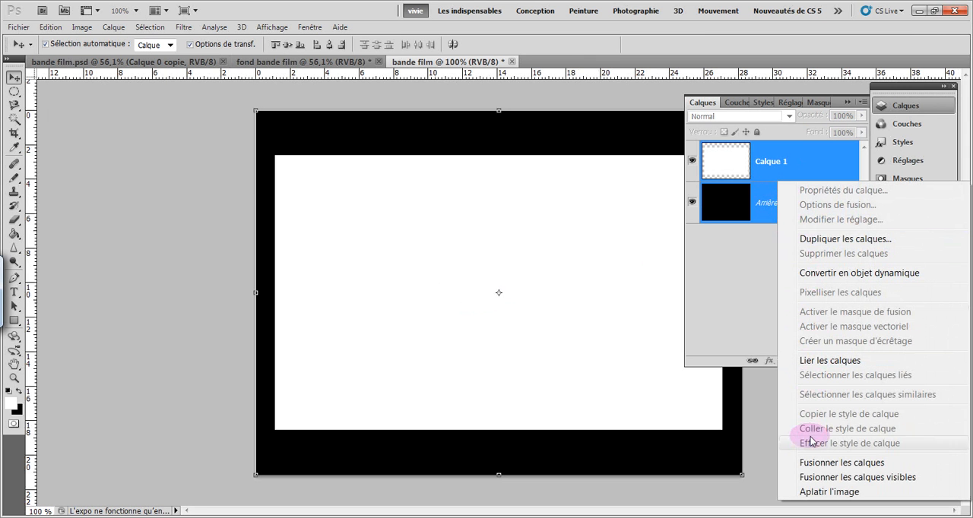
{"action": "left_click", "coordinate": [810, 464]}
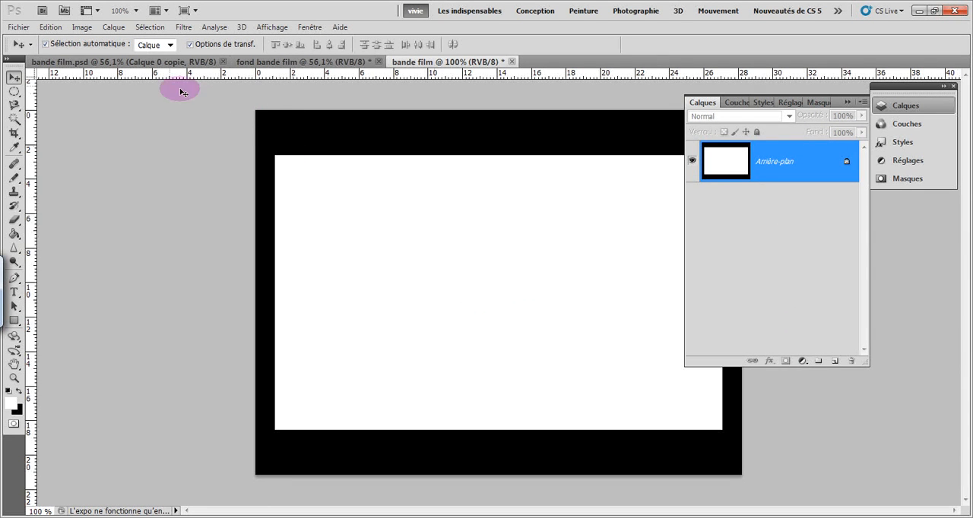
Tile the open documents side by side from fond bande film and close the finished example bande film.psd
{"action": "left_click", "coordinate": [256, 62]}
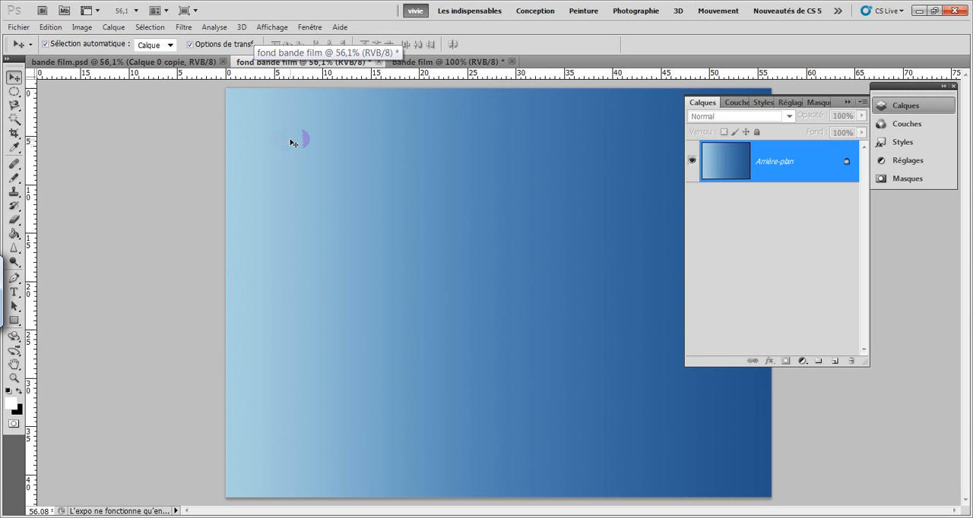
{"action": "left_click", "coordinate": [313, 28]}
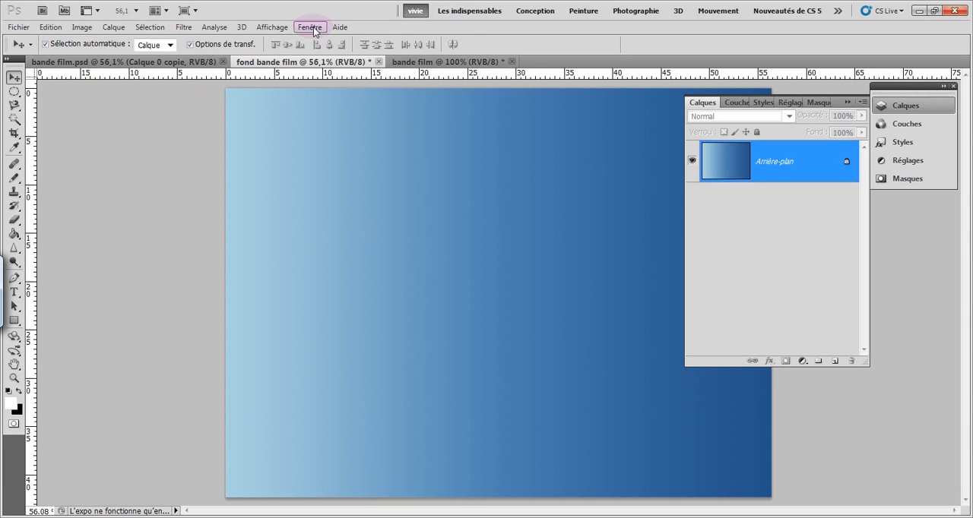
{"action": "left_click", "coordinate": [344, 29]}
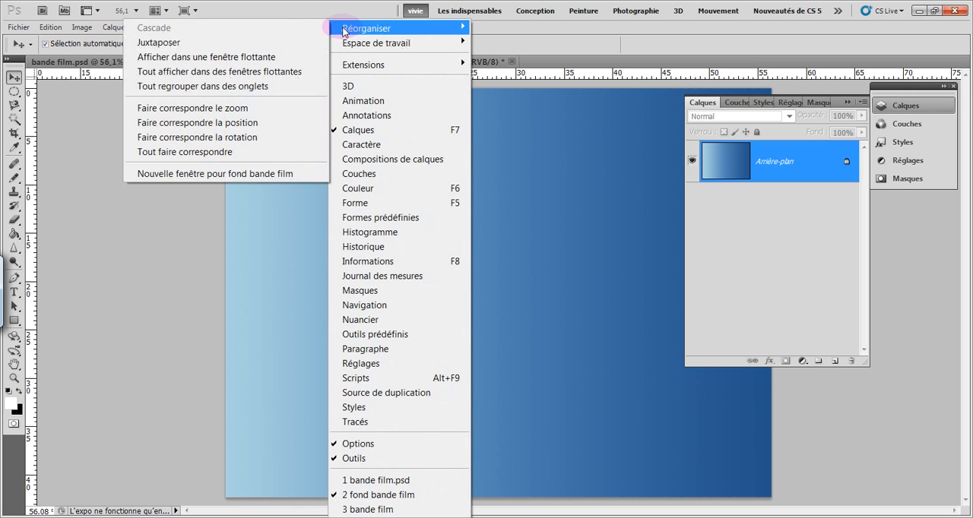
{"action": "left_click", "coordinate": [307, 44]}
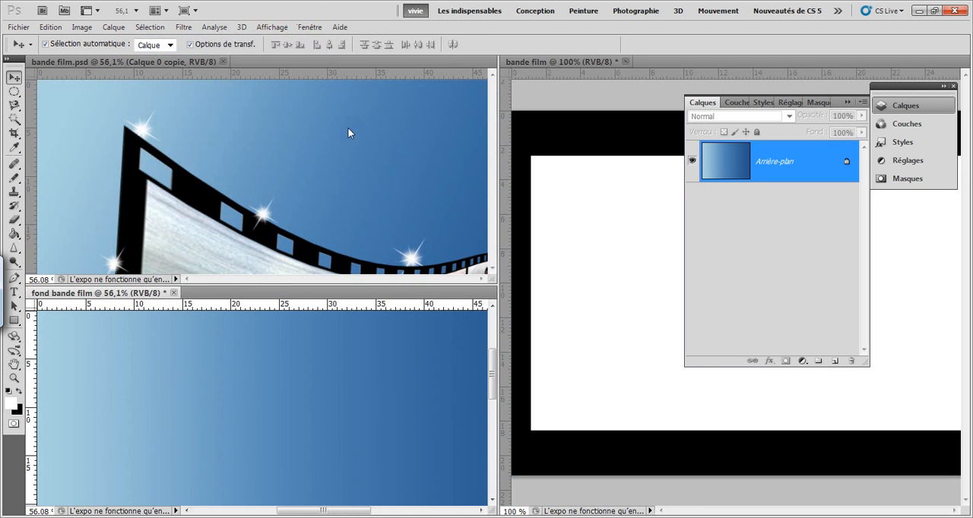
{"action": "left_click", "coordinate": [223, 61]}
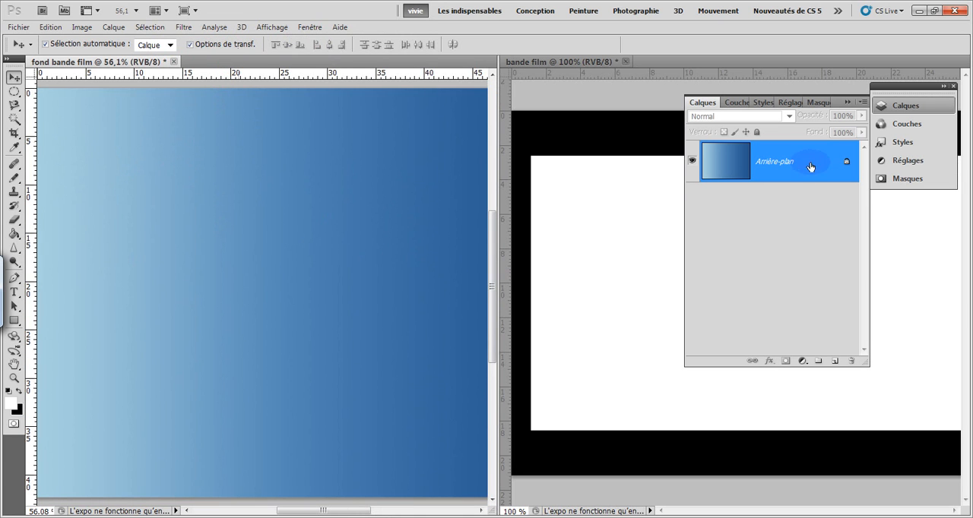
Copy the black-and-white frame from bande film into the gradient document, and close bande film without saving it
{"action": "left_click", "coordinate": [847, 103]}
{"action": "left_click", "coordinate": [706, 267]}
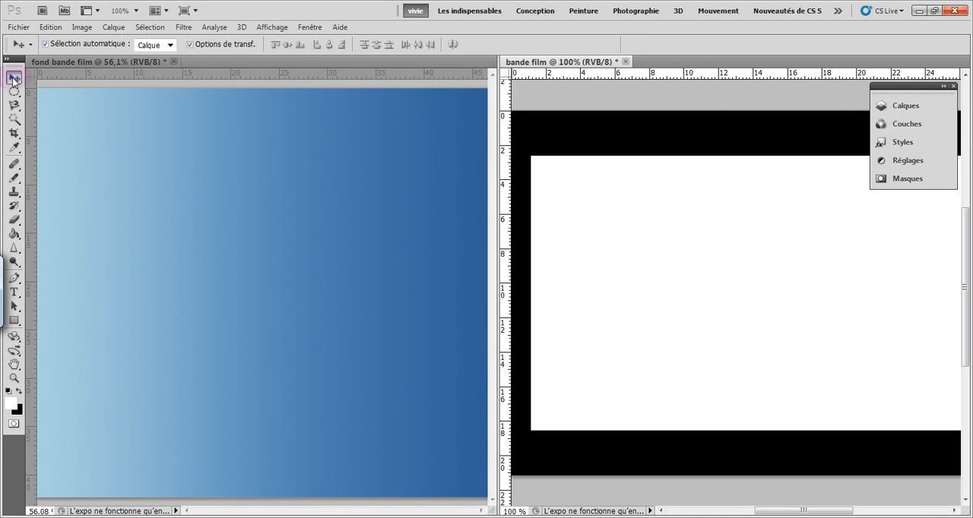
{"action": "left_click", "coordinate": [731, 257]}
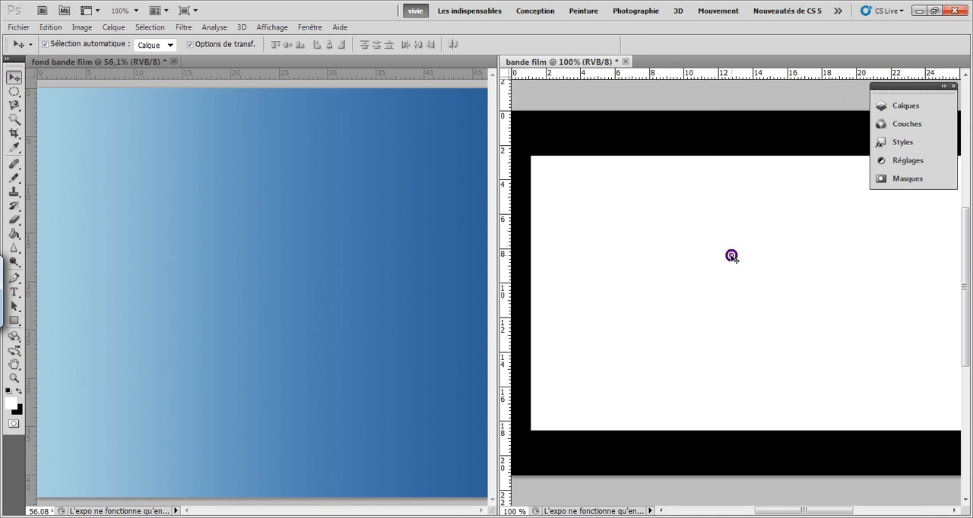
{"action": "left_click_drag", "start_coordinate": [732, 257], "coordinate": [395, 259]}
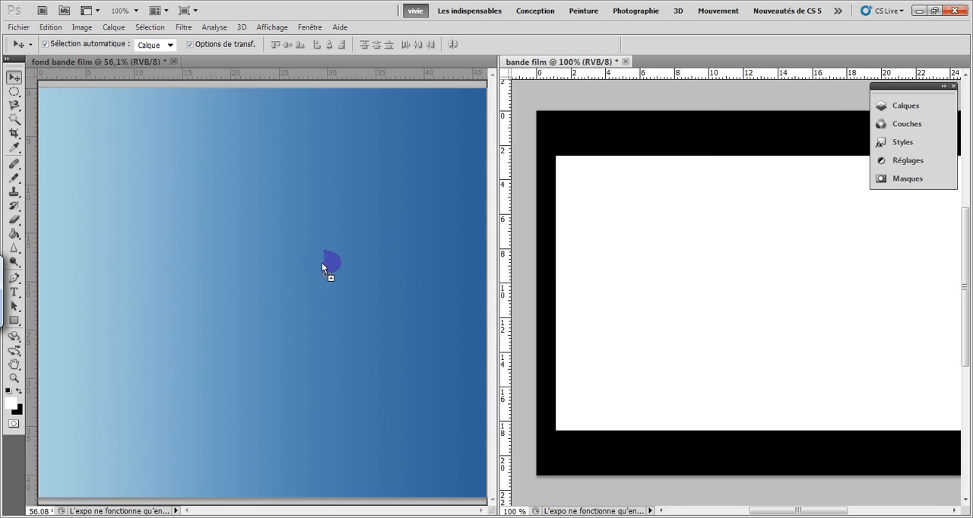
{"action": "left_click_drag", "start_coordinate": [321, 262], "coordinate": [255, 270]}
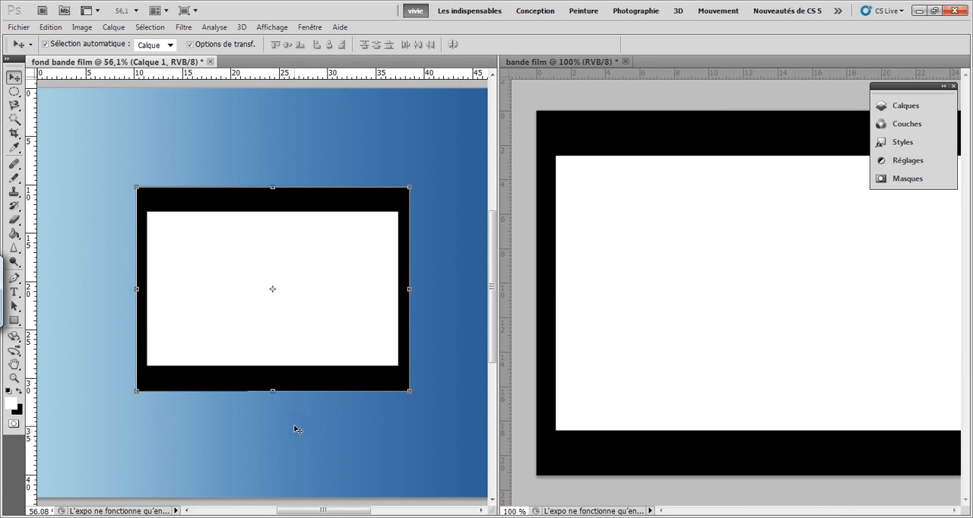
{"action": "left_click", "coordinate": [626, 60]}
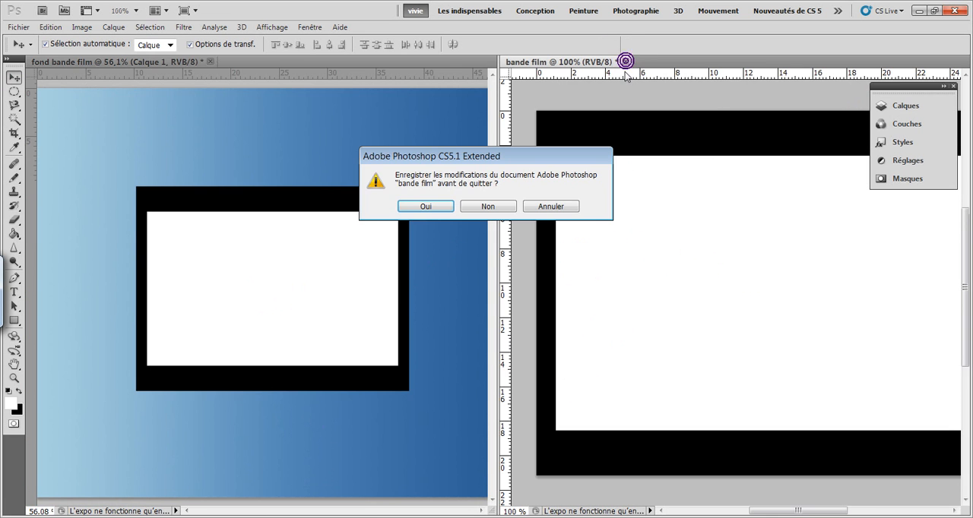
{"action": "left_click", "coordinate": [504, 206]}
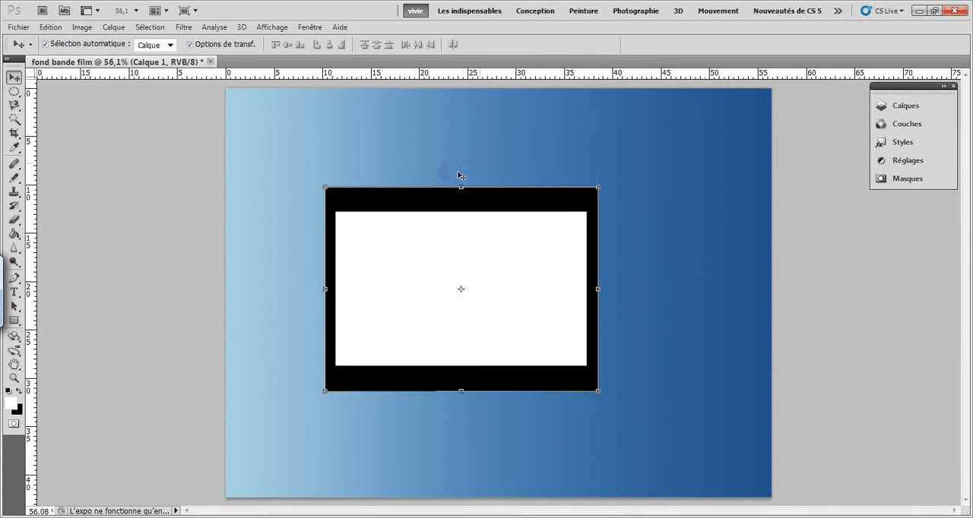
Show the layers and scale the frame proportionally to about 52%, placing it at mid-height near the gradient's left edge
{"action": "left_click", "coordinate": [898, 103]}
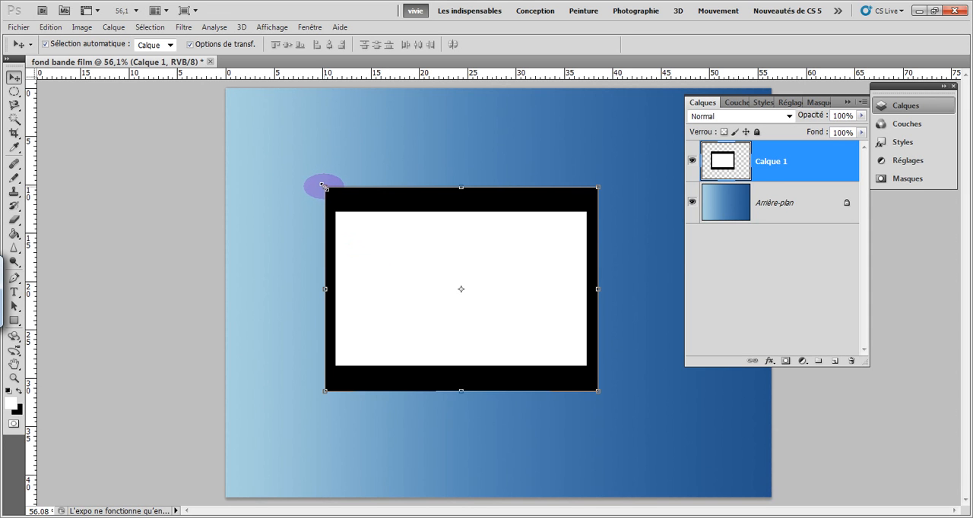
{"action": "left_click_drag", "start_coordinate": [324, 186], "coordinate": [280, 257]}
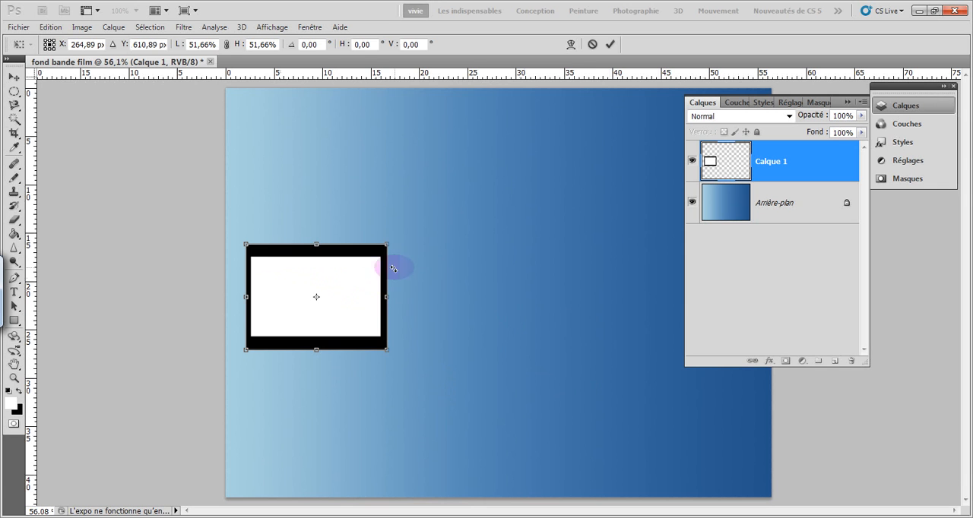
{"action": "left_click", "coordinate": [610, 46]}
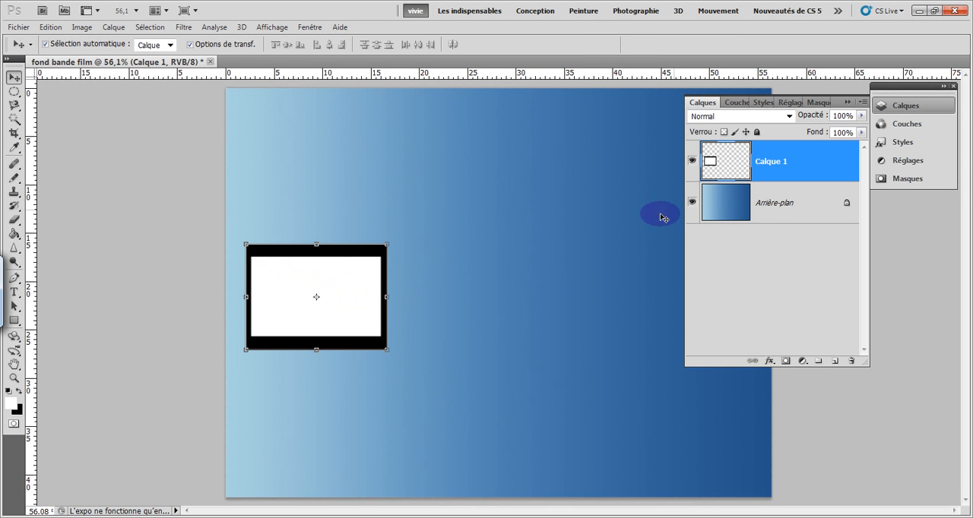
Try duplicating the frame layer and moving the copy against the frame's right side, undo the move and delete the copy
{"action": "left_click", "coordinate": [796, 162]}
{"action": "left_click_drag", "start_coordinate": [797, 161], "coordinate": [834, 361]}
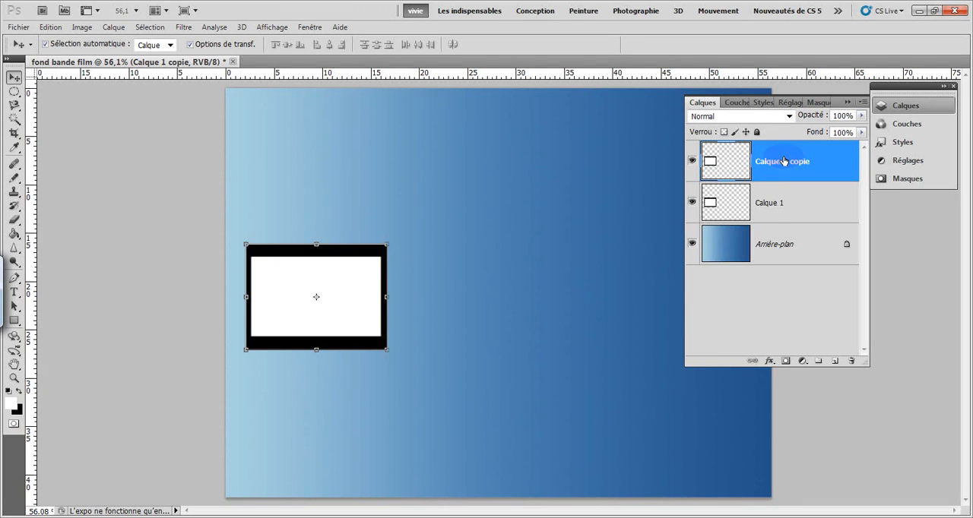
{"action": "left_click_drag", "start_coordinate": [356, 297], "coordinate": [486, 297]}
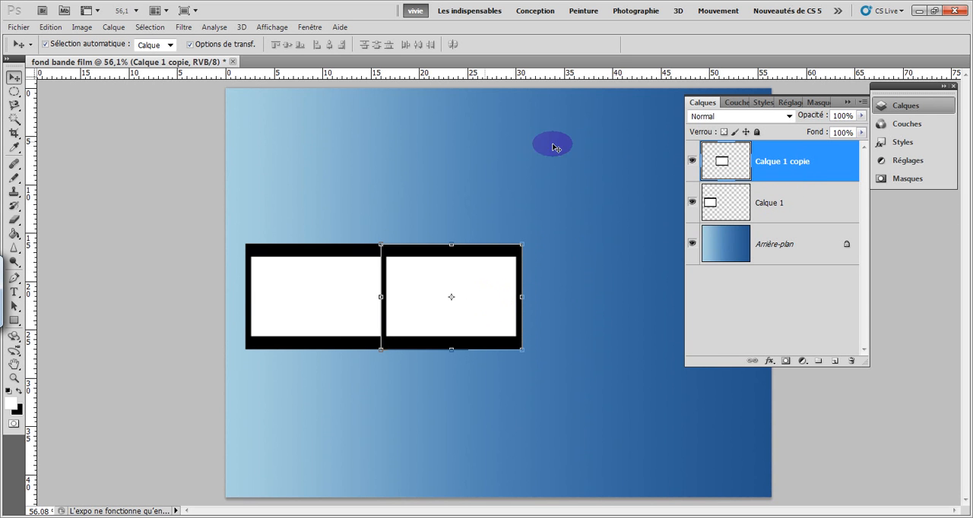
{"action": "key", "text": "ctrl+z"}
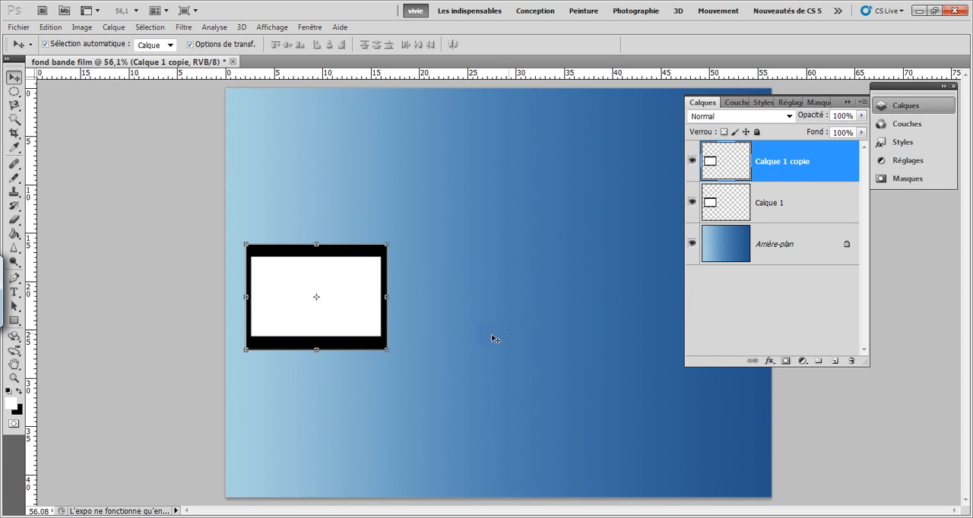
{"action": "left_click_drag", "start_coordinate": [779, 170], "coordinate": [852, 362]}
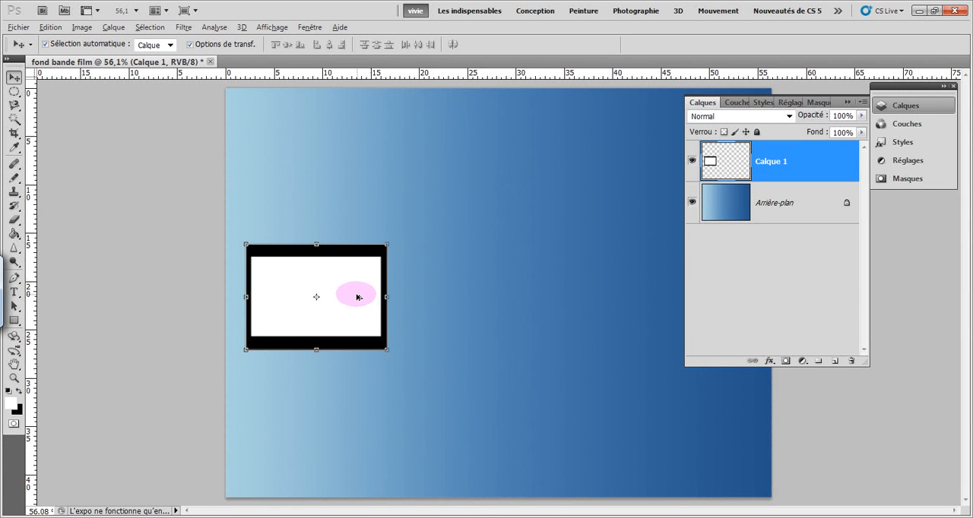
Duplicate the frame against its right side with the borders overlapping, and merge the two frame layers
{"action": "left_click_drag", "start_coordinate": [360, 299], "coordinate": [497, 302]}
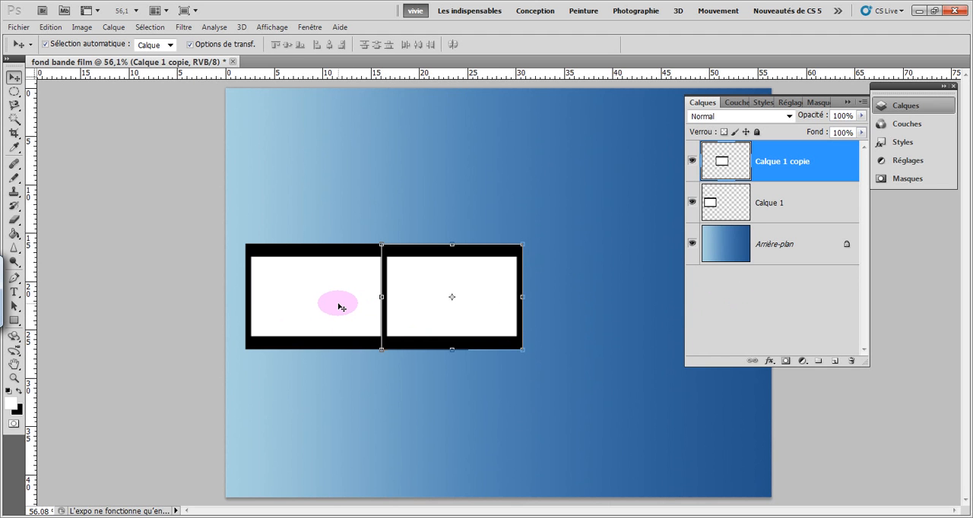
{"action": "left_click", "coordinate": [787, 207], "text": "shift"}
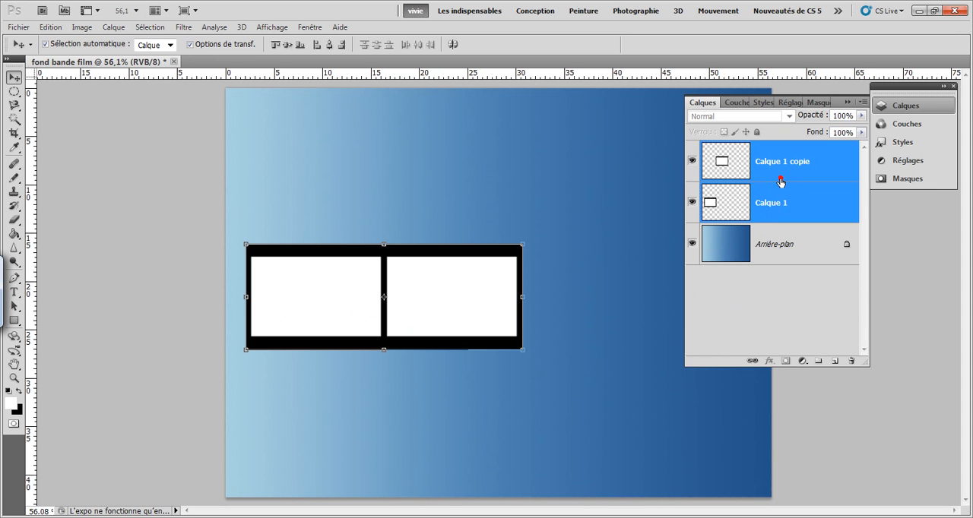
{"action": "right_click", "coordinate": [781, 181]}
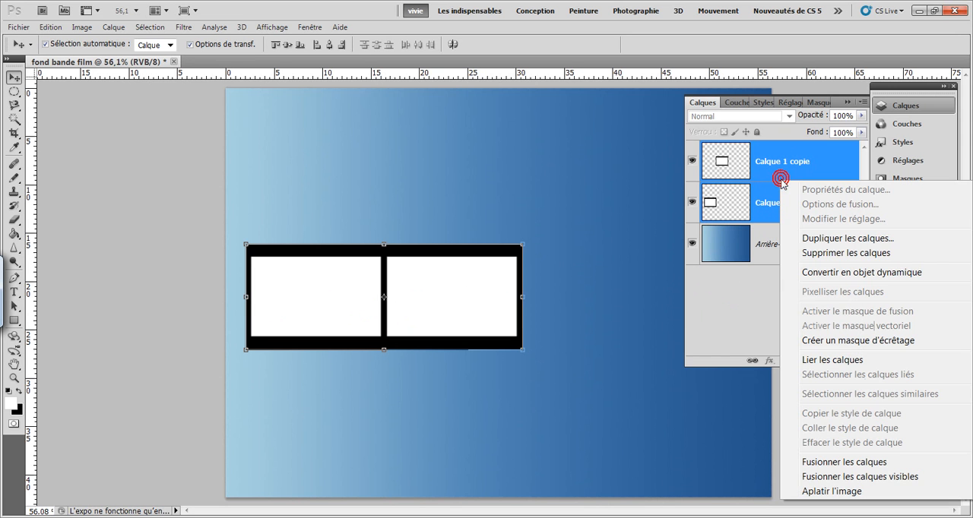
{"action": "left_click", "coordinate": [808, 467]}
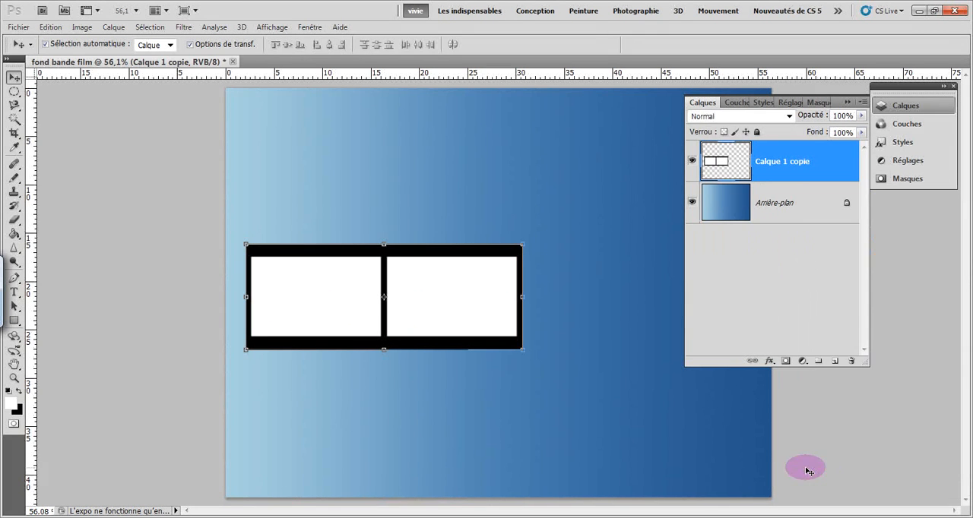
Shift the two-frame strip slightly up and left, and place a duplicate of it against its right end with the borders overlapping
{"action": "mouse_move", "coordinate": [298, 256]}
{"action": "left_mouse_down"}
{"action": "mouse_move", "coordinate": [328, 246]}
{"action": "mouse_move", "coordinate": [329, 214]}
{"action": "mouse_move", "coordinate": [303, 203]}
{"action": "mouse_move", "coordinate": [294, 247]}
{"action": "left_mouse_up"}
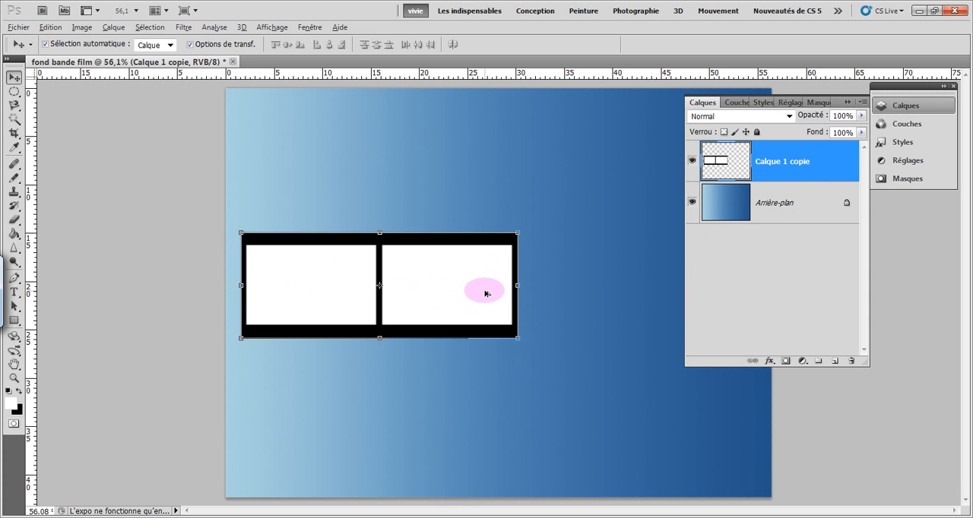
{"action": "left_click_drag", "start_coordinate": [482, 293], "coordinate": [710, 291]}
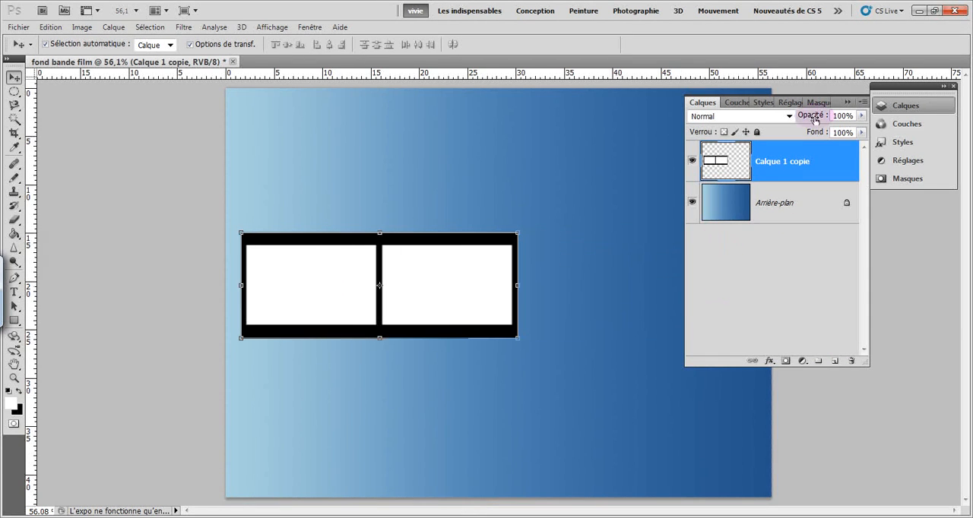
{"action": "left_click", "coordinate": [848, 102]}
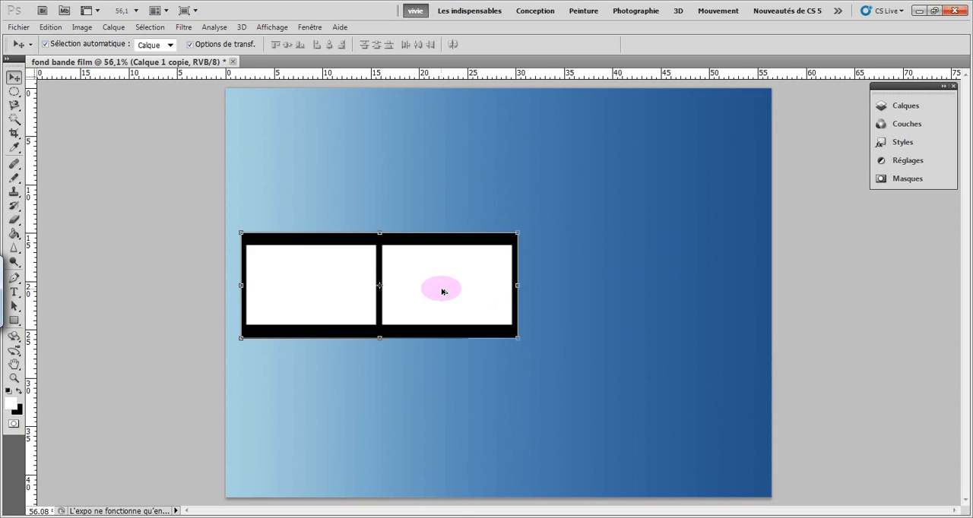
{"action": "left_click_drag", "start_coordinate": [443, 289], "coordinate": [706, 288]}
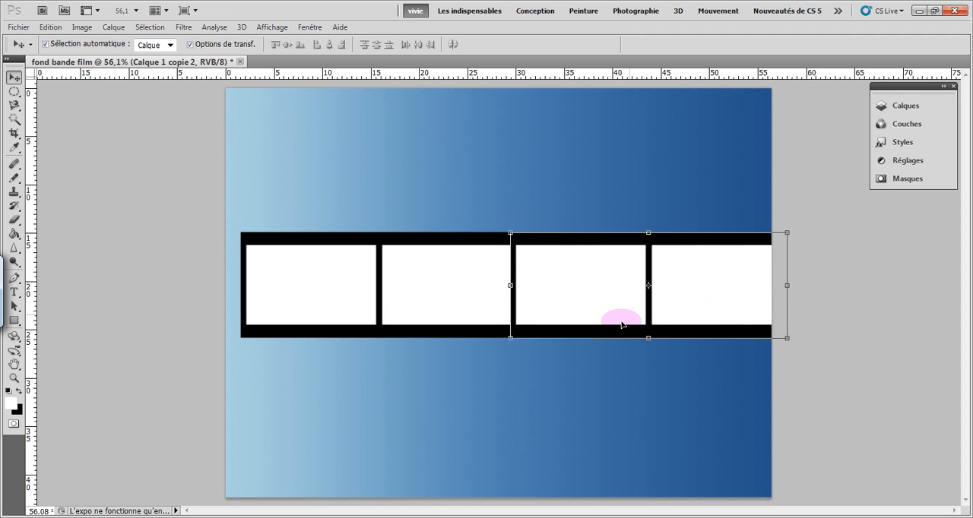
Merge the two double-frame layers into a single four-frame strip layer
{"action": "left_click", "coordinate": [892, 108]}
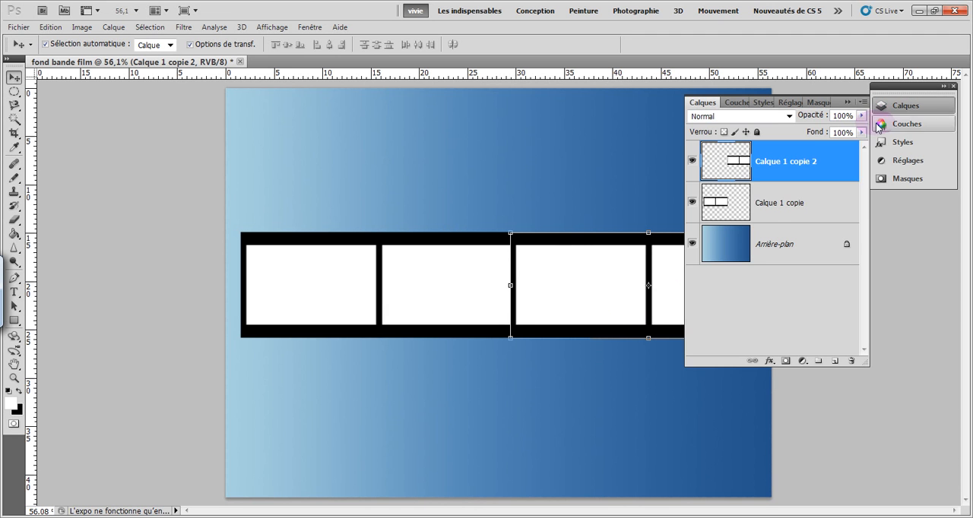
{"action": "left_click", "coordinate": [779, 205], "text": "ctrl"}
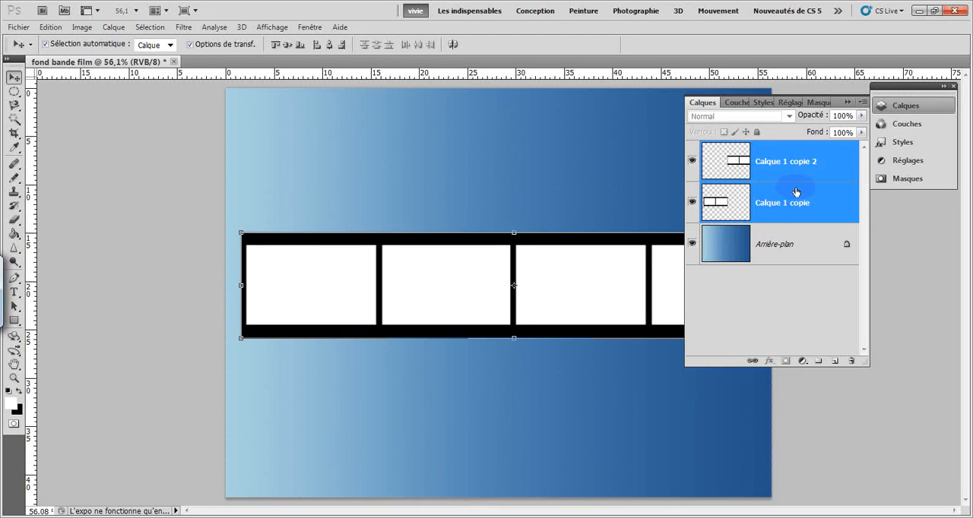
{"action": "right_click", "coordinate": [776, 179]}
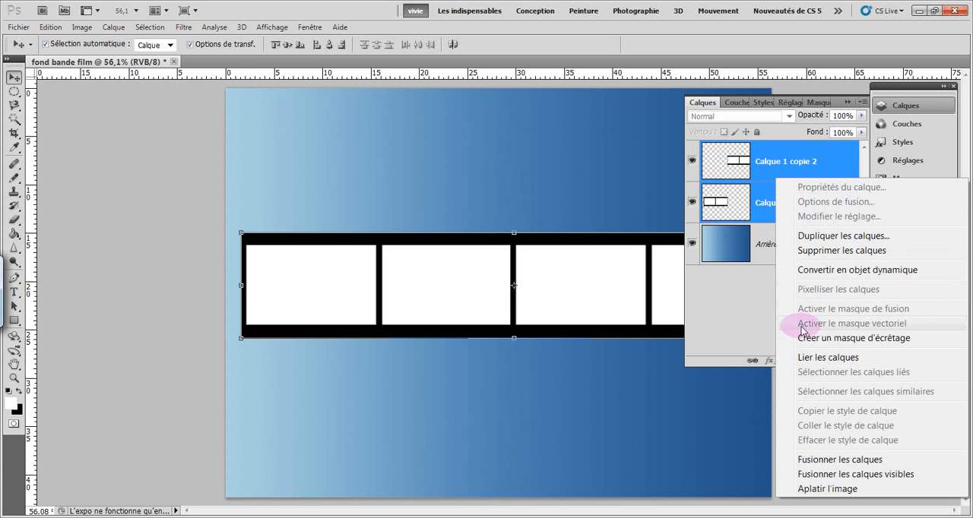
{"action": "left_click", "coordinate": [793, 461]}
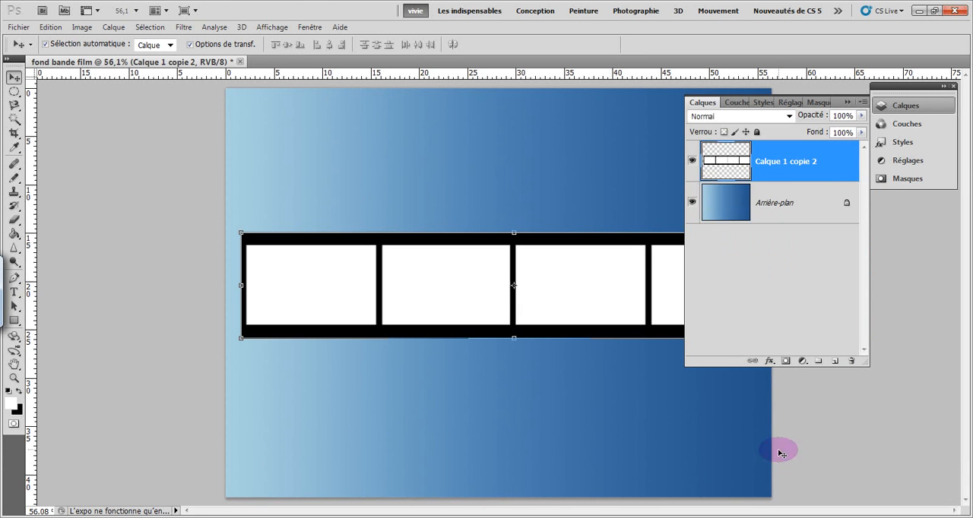
Move the merged four-frame strip to the gradient's left edge so it spans the full document width, and hide the layers
{"action": "left_click", "coordinate": [763, 209]}
{"action": "left_click", "coordinate": [764, 154]}
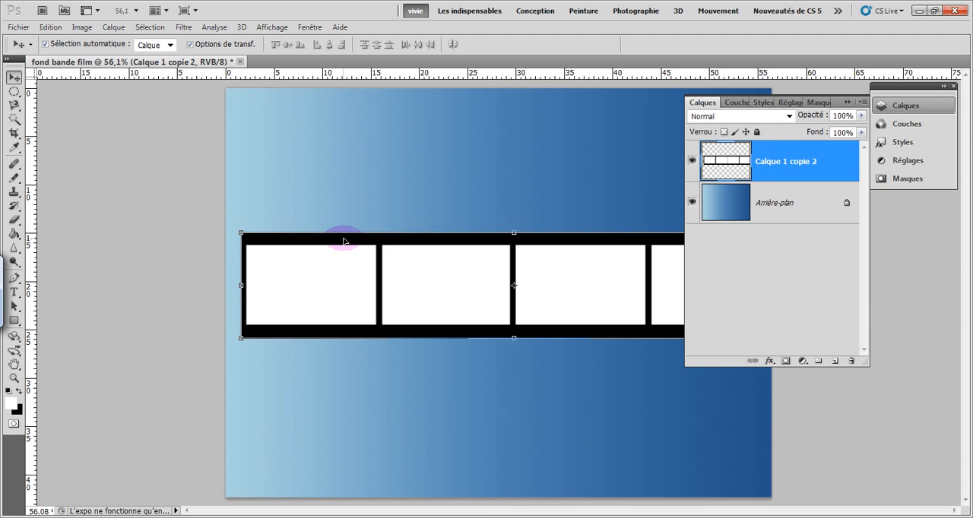
{"action": "left_click_drag", "start_coordinate": [342, 242], "coordinate": [326, 228]}
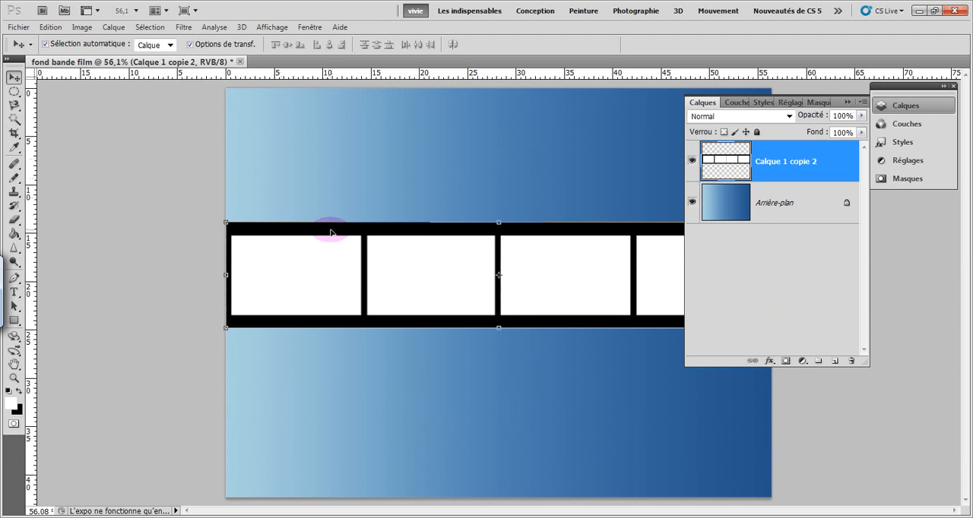
{"action": "left_click", "coordinate": [846, 102]}
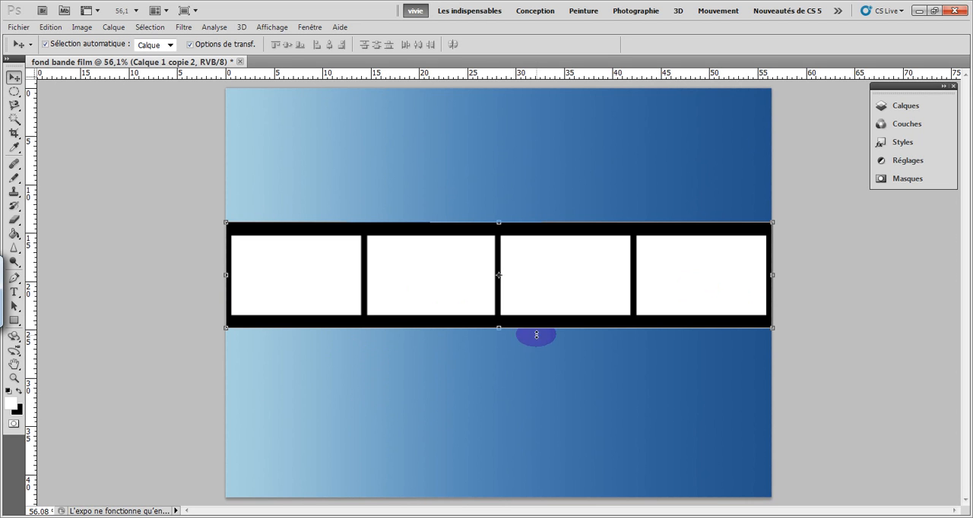
{"action": "left_click", "coordinate": [446, 287]}
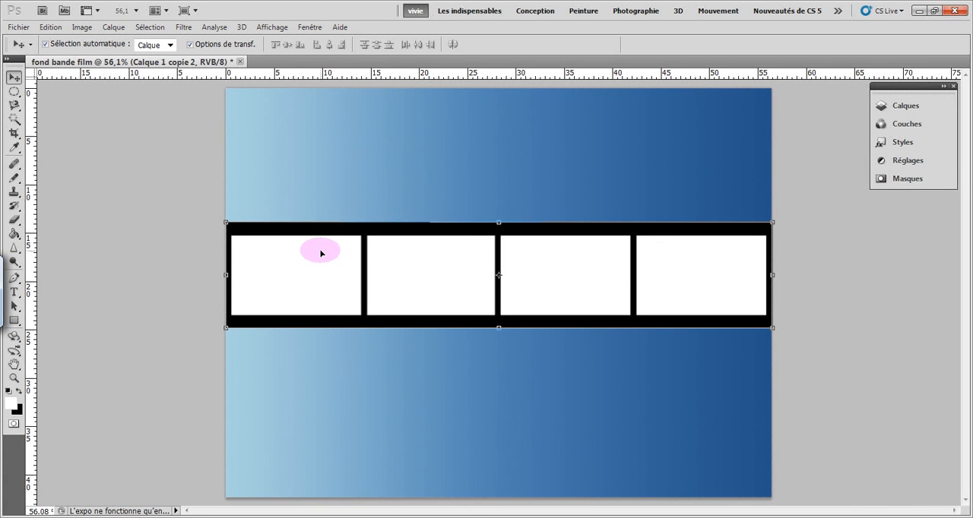
Choose the Eraser (Outil Gomme) with a square 20 px brush tip
{"action": "left_click", "coordinate": [13, 221]}
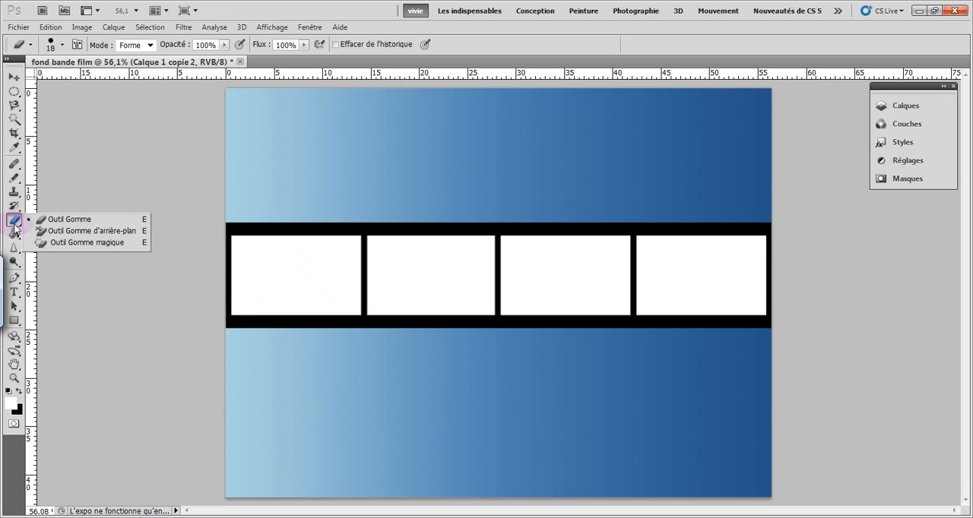
{"action": "left_click", "coordinate": [52, 219]}
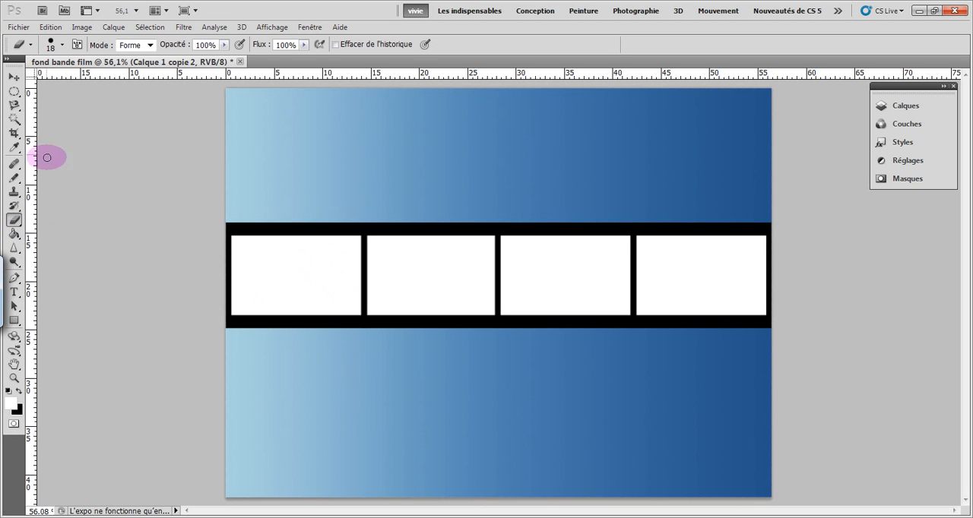
{"action": "left_click", "coordinate": [49, 47]}
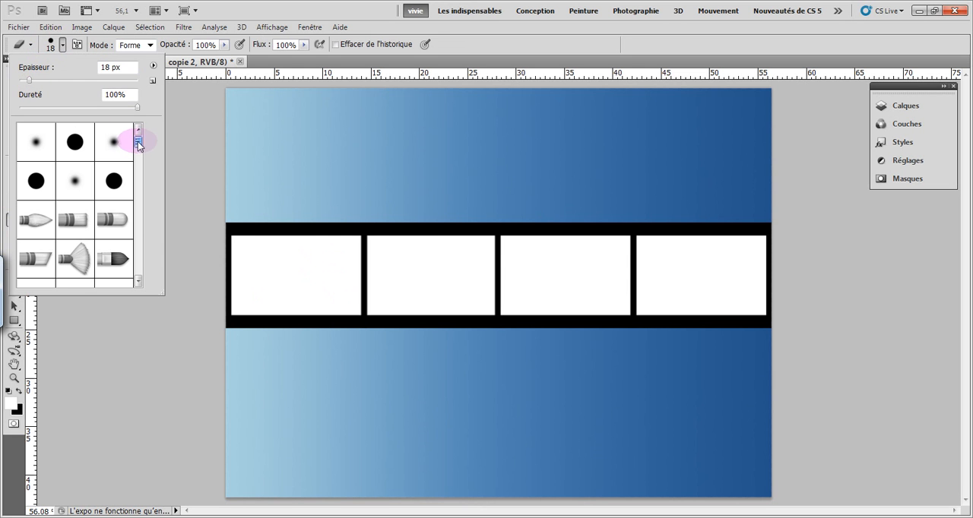
{"action": "left_click_drag", "start_coordinate": [139, 144], "coordinate": [137, 215]}
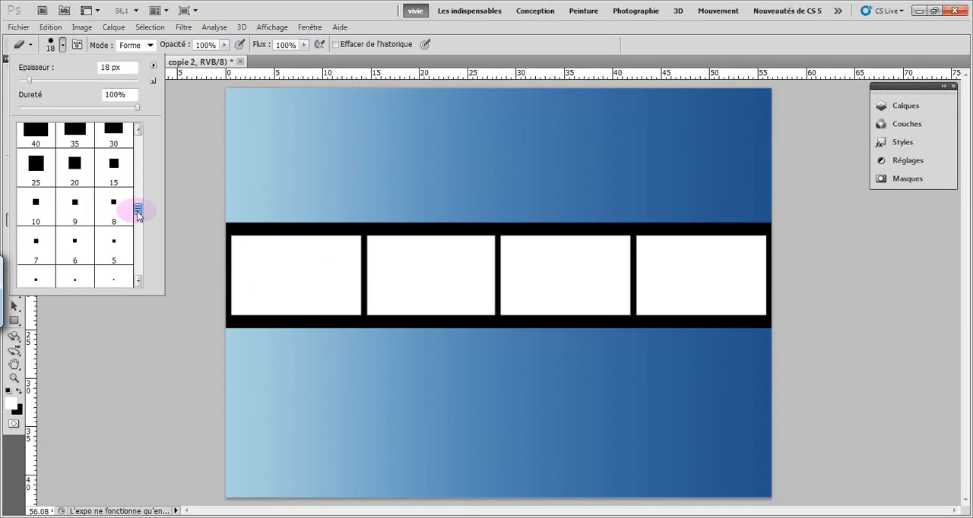
{"action": "left_click", "coordinate": [114, 169]}
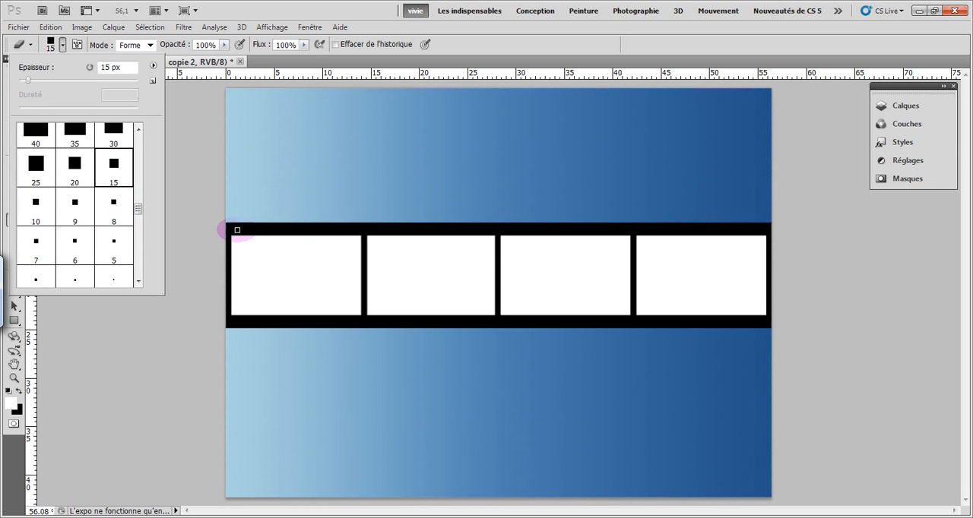
{"action": "left_click", "coordinate": [74, 164]}
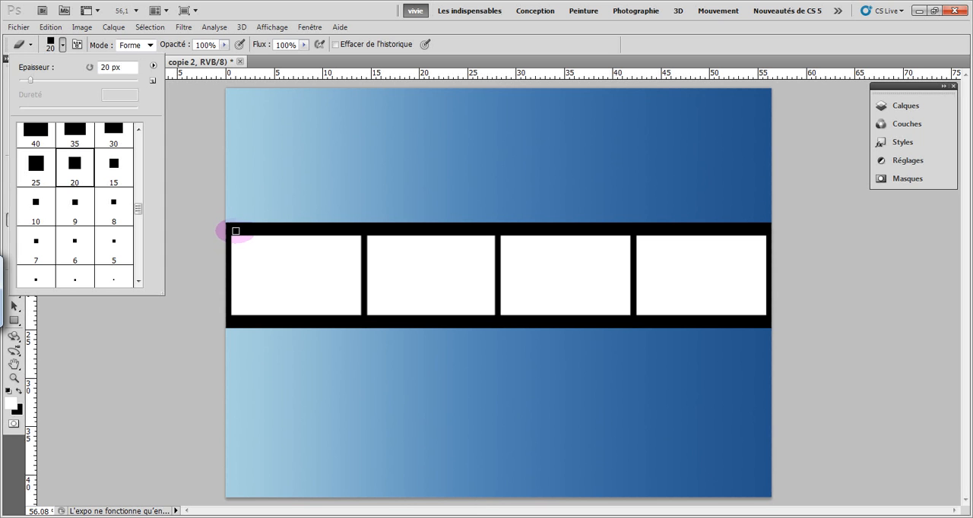
{"action": "left_click", "coordinate": [192, 107]}
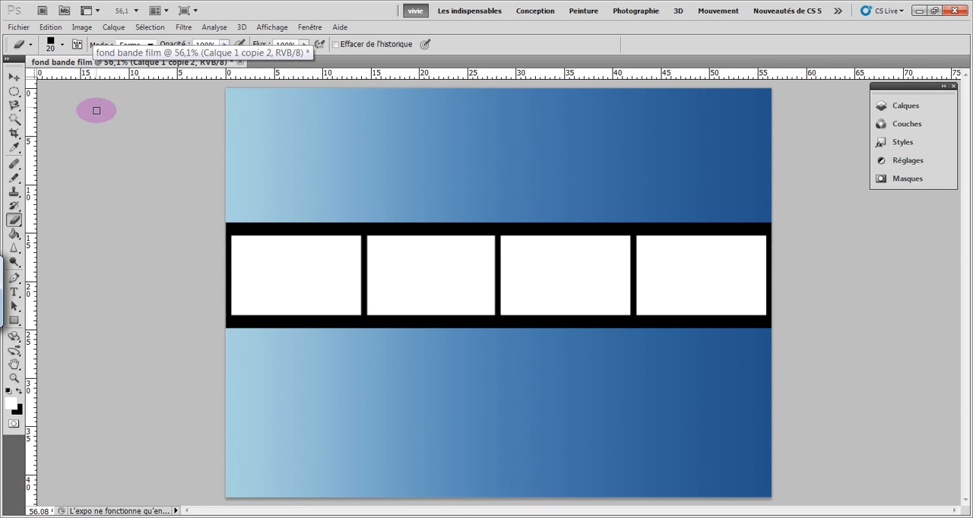
Set the eraser tip's spacing (Pas) to 296% and erase rows of square perforations along the strip's upper and lower black borders
{"action": "left_click", "coordinate": [76, 44]}
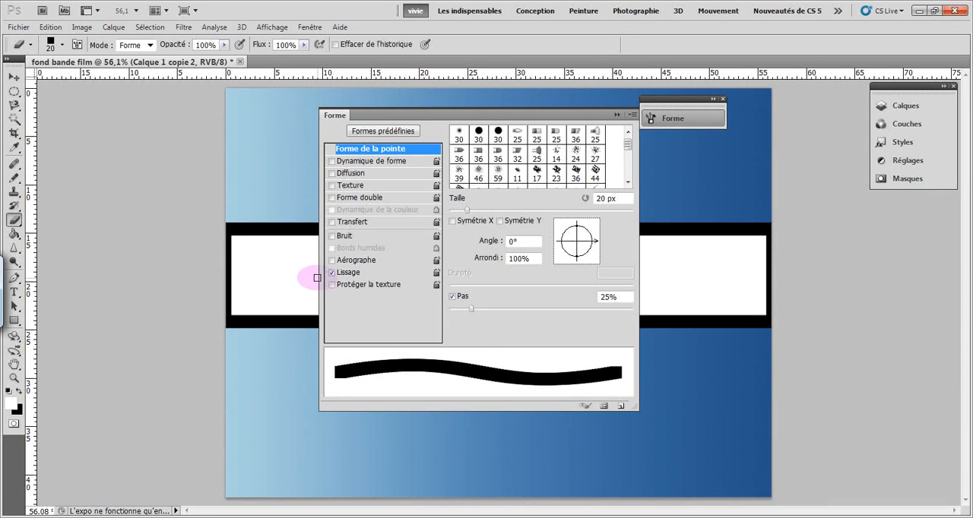
{"action": "left_click", "coordinate": [365, 274]}
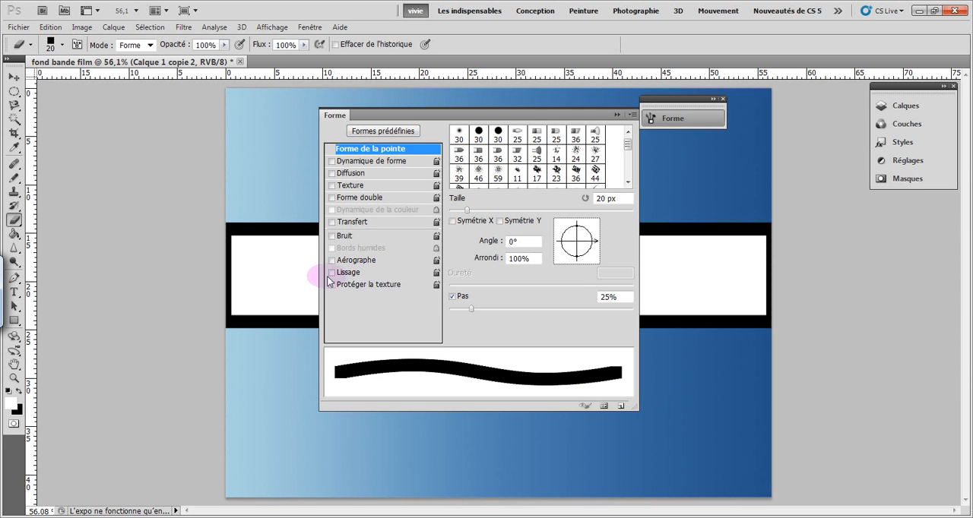
{"action": "left_click", "coordinate": [331, 274]}
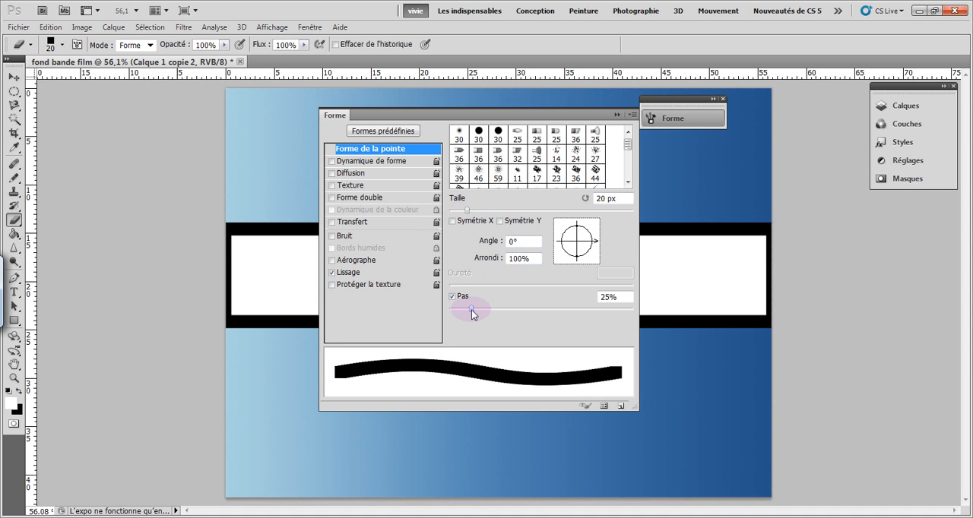
{"action": "mouse_move", "coordinate": [472, 310]}
{"action": "left_mouse_down"}
{"action": "mouse_move", "coordinate": [596, 304]}
{"action": "mouse_move", "coordinate": [597, 316]}
{"action": "left_mouse_up"}
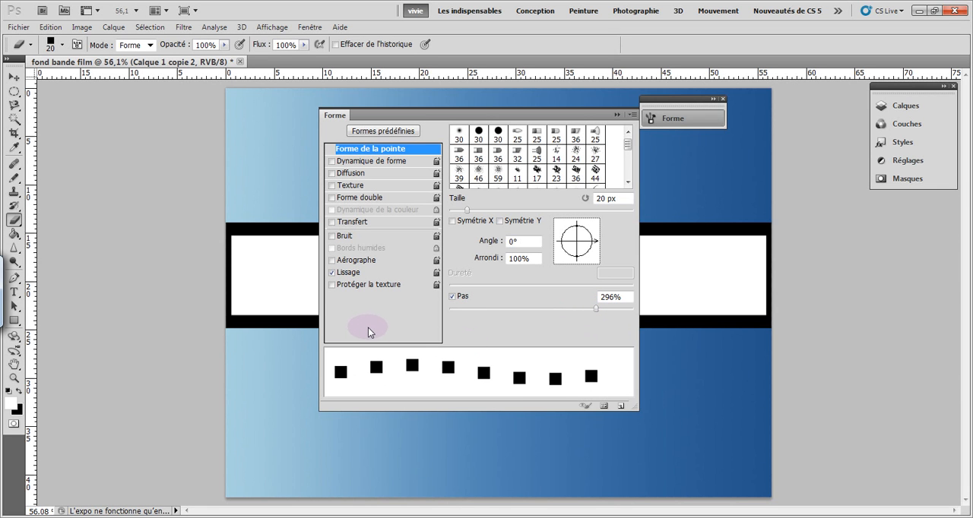
{"action": "left_click", "coordinate": [617, 115]}
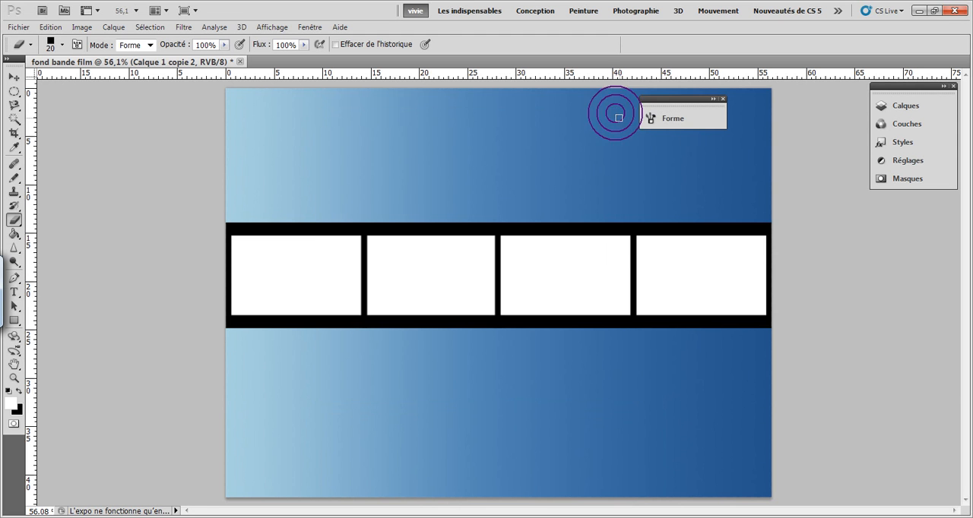
{"action": "left_click", "coordinate": [723, 99]}
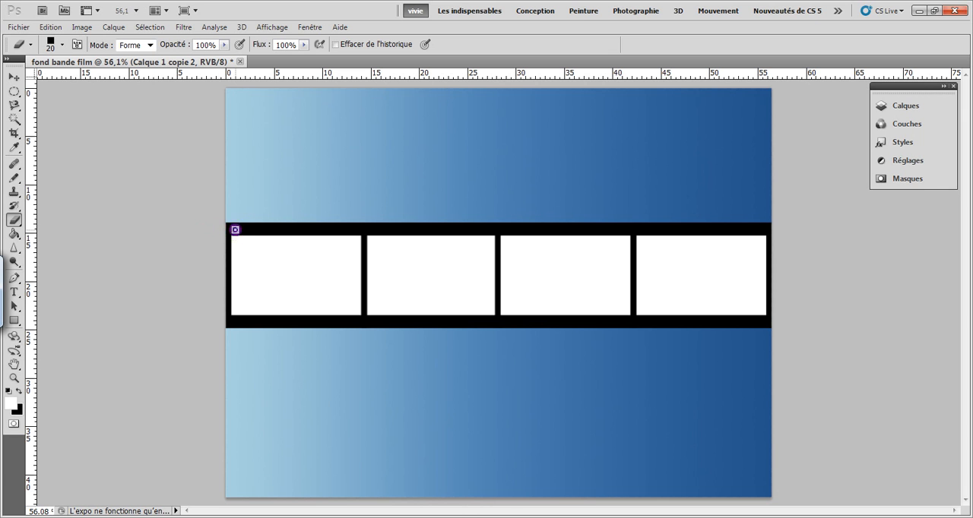
{"action": "left_click_drag", "start_coordinate": [235, 230], "coordinate": [734, 227]}
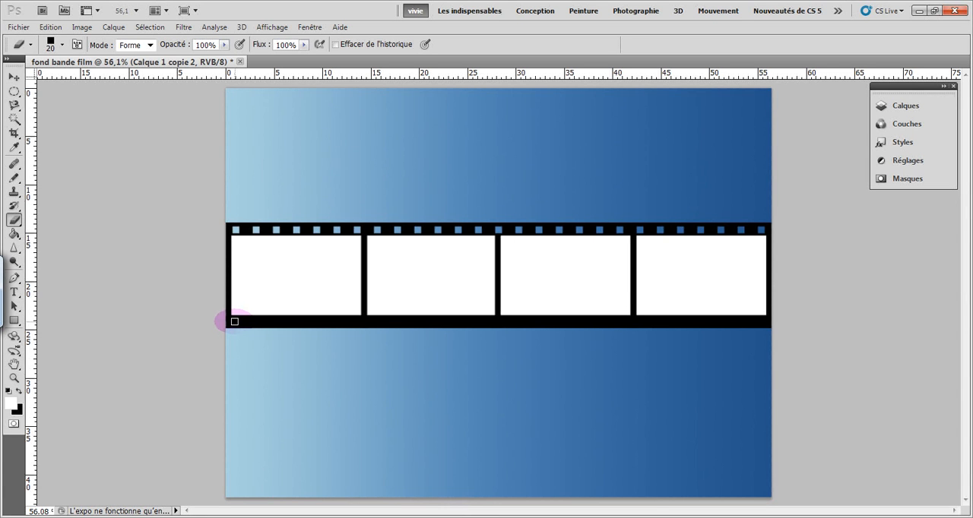
{"action": "left_click_drag", "start_coordinate": [235, 322], "coordinate": [744, 323]}
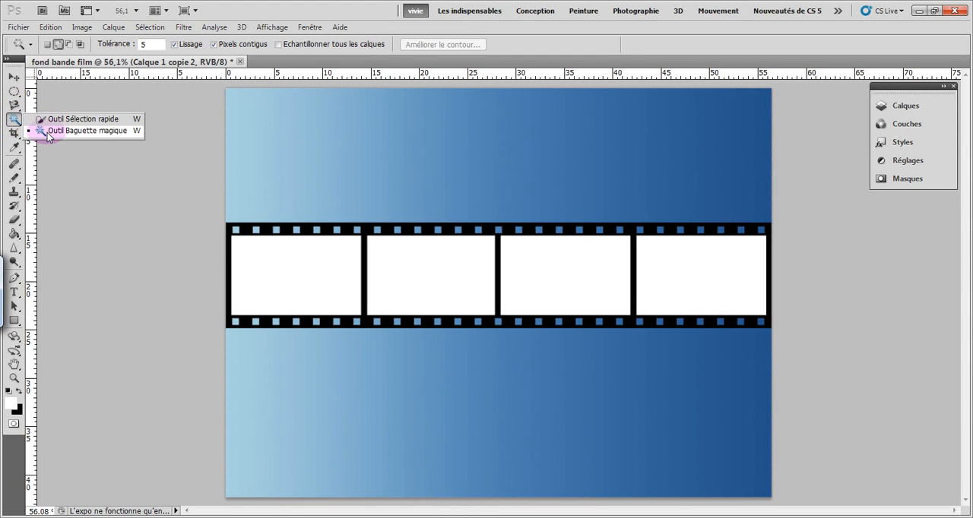
Choose the Magic Wand (Baguette magique) and set it to add to the selection
{"action": "left_click", "coordinate": [45, 131]}
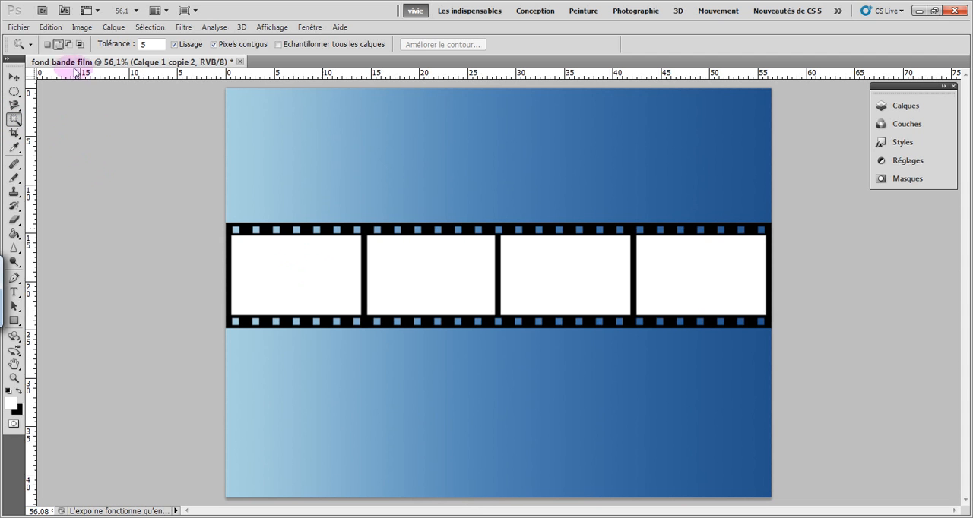
{"action": "left_click", "coordinate": [58, 45]}
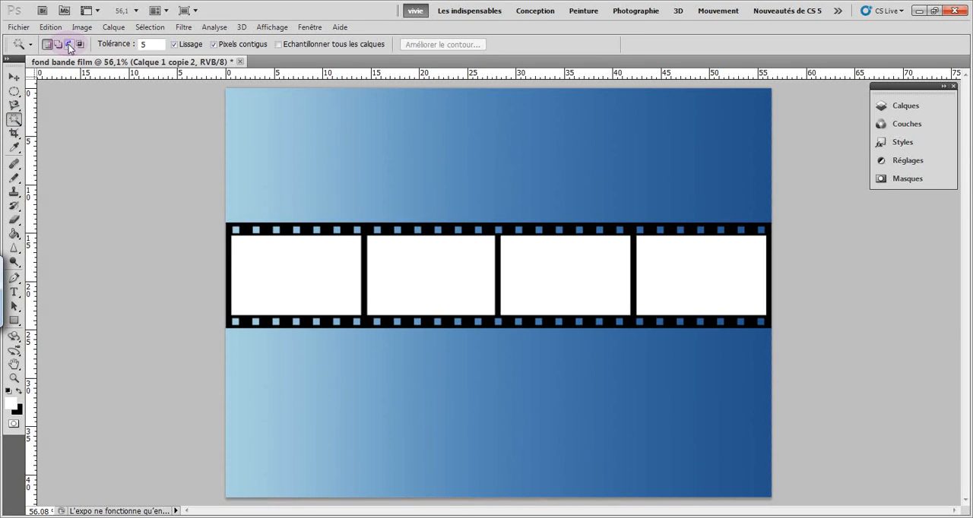
{"action": "left_click", "coordinate": [69, 44]}
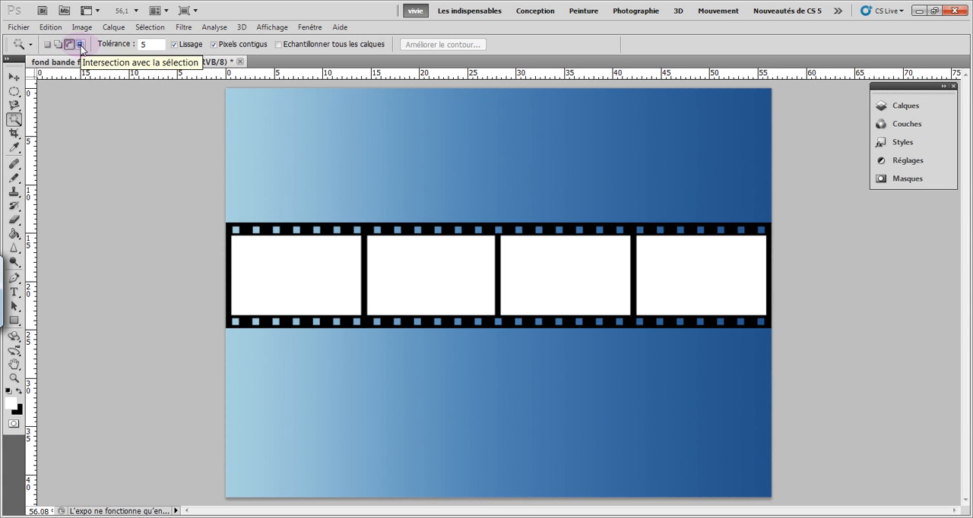
{"action": "left_click", "coordinate": [59, 45]}
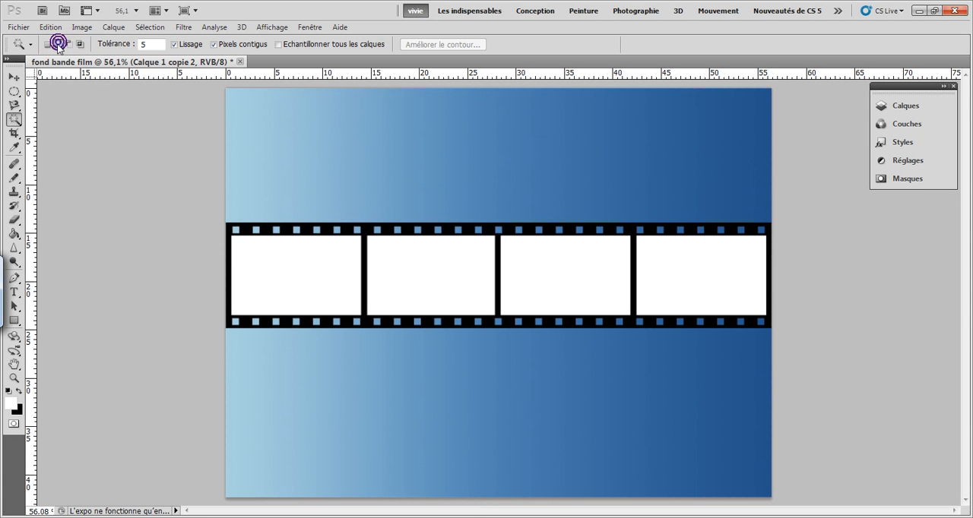
Select the white interiors of all four film frames, delete them to reveal the gradient, and deselect
{"action": "left_click", "coordinate": [300, 271]}
{"action": "left_click", "coordinate": [424, 263]}
{"action": "left_click", "coordinate": [552, 271]}
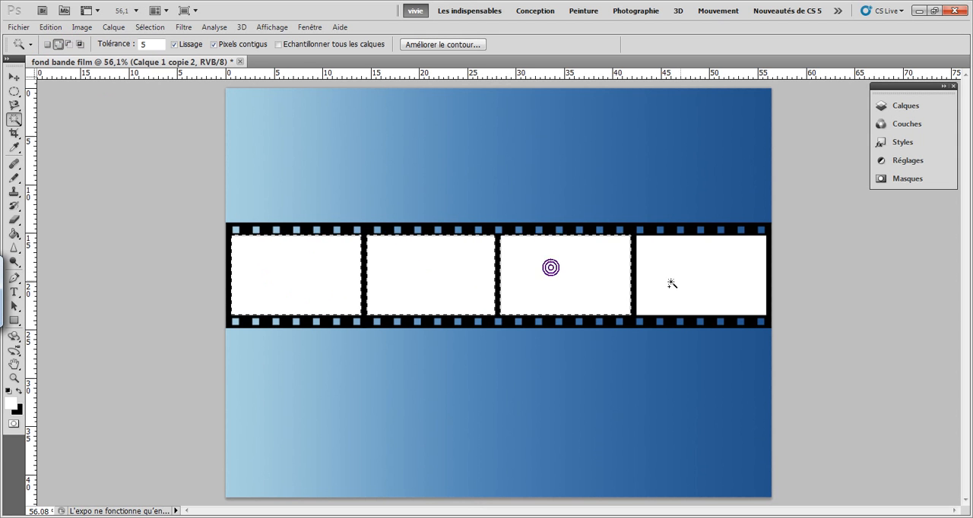
{"action": "left_click", "coordinate": [697, 277]}
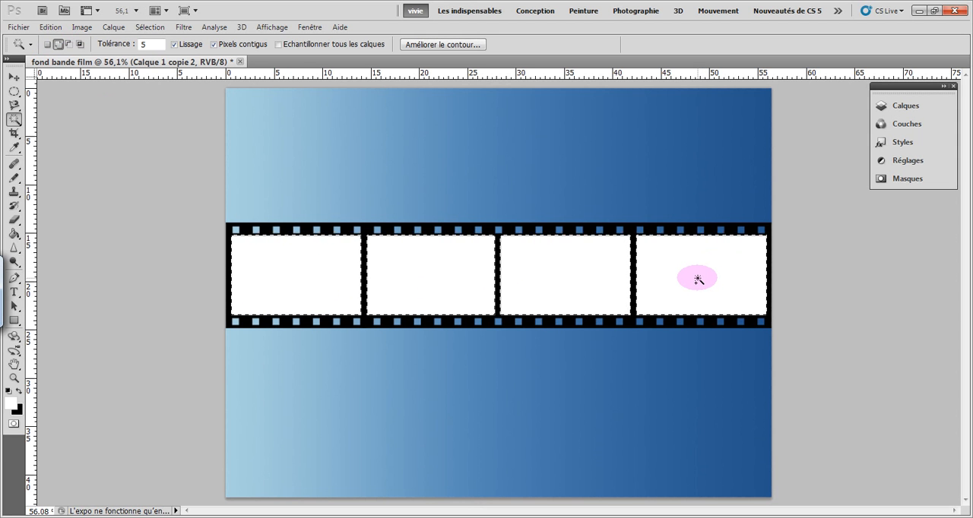
{"action": "key", "text": "Delete"}
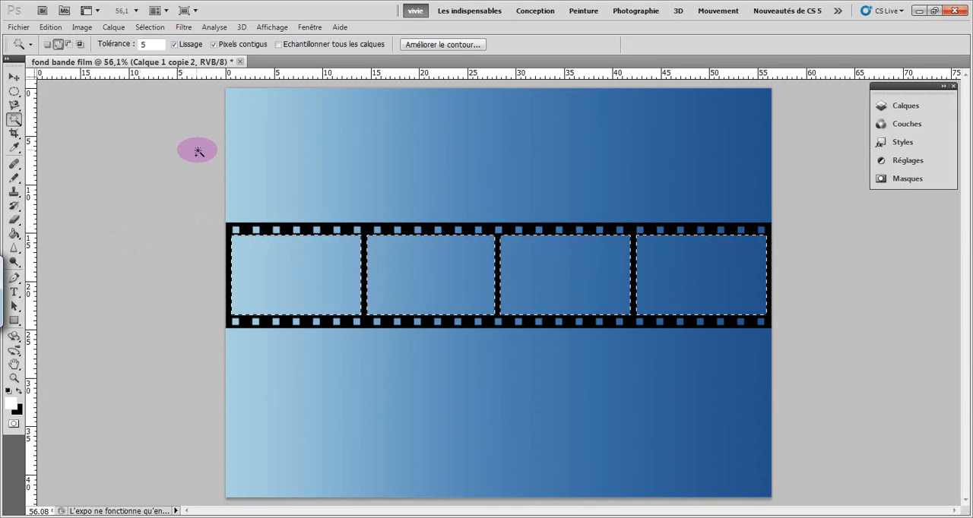
{"action": "left_click", "coordinate": [156, 29]}
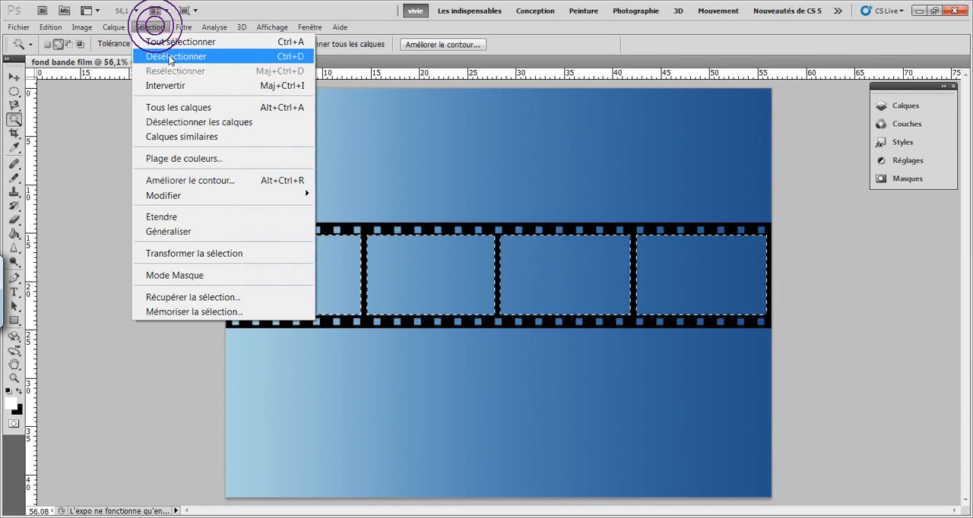
{"action": "left_click", "coordinate": [156, 57]}
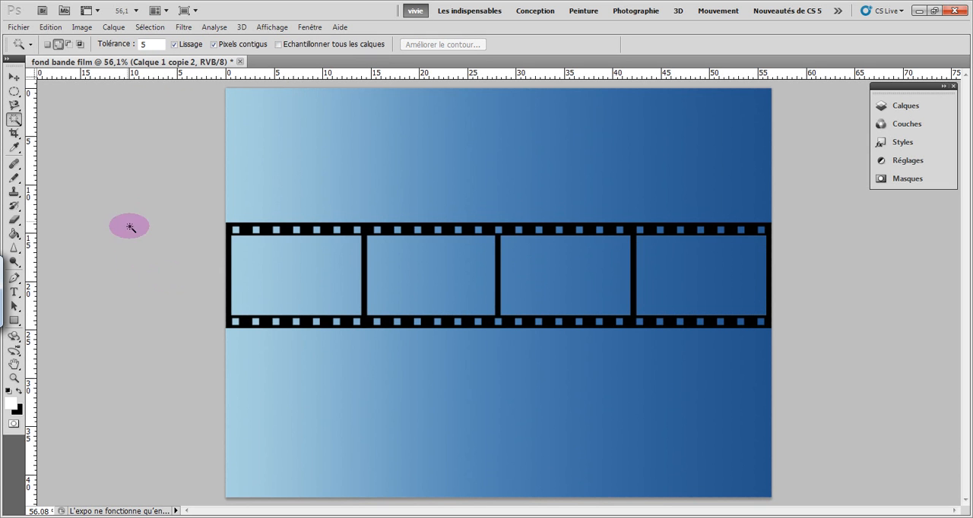
Import the photo IMG_0405 from the 860ACXNA folder inside the desktop folder ressources images créa
{"action": "left_click", "coordinate": [19, 28]}
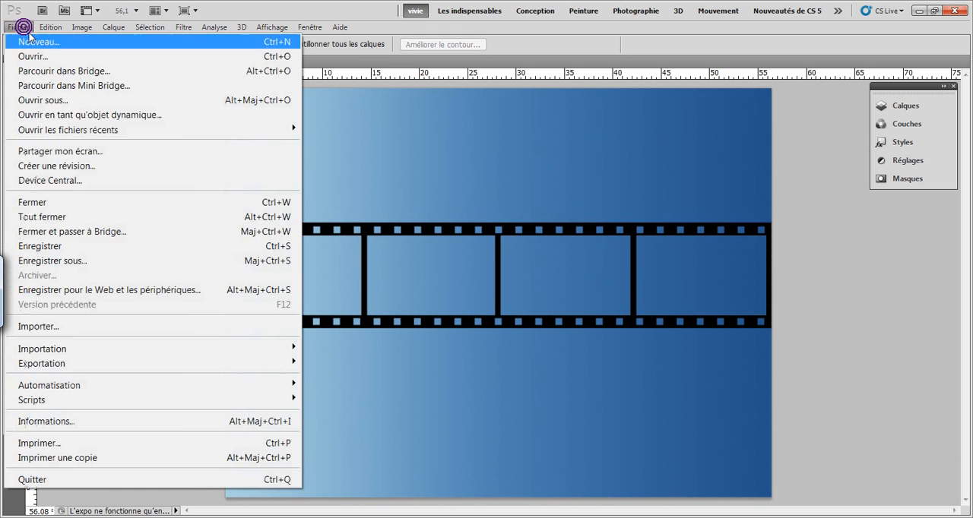
{"action": "left_click", "coordinate": [110, 326]}
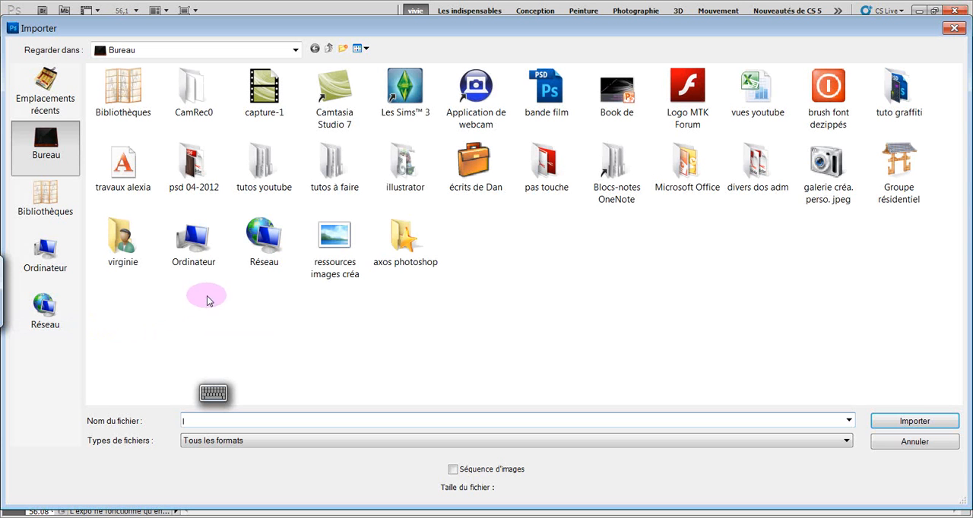
{"action": "double_click", "coordinate": [332, 240]}
{"action": "double_click", "coordinate": [136, 123]}
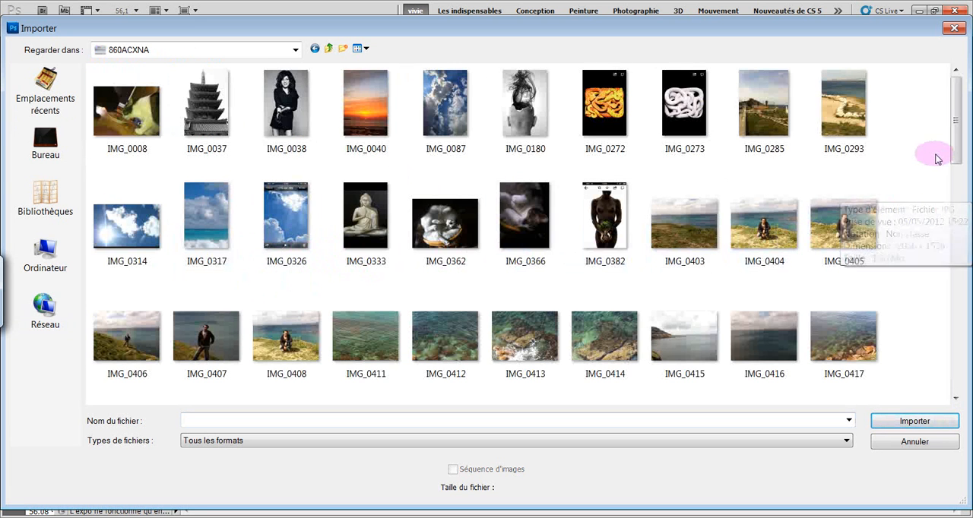
{"action": "left_click_drag", "start_coordinate": [956, 155], "coordinate": [960, 178]}
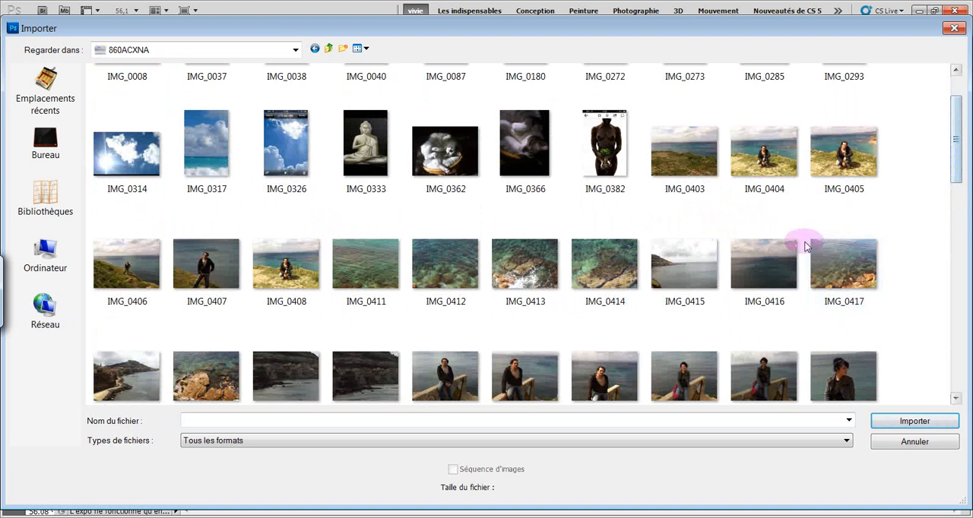
{"action": "left_click", "coordinate": [842, 162]}
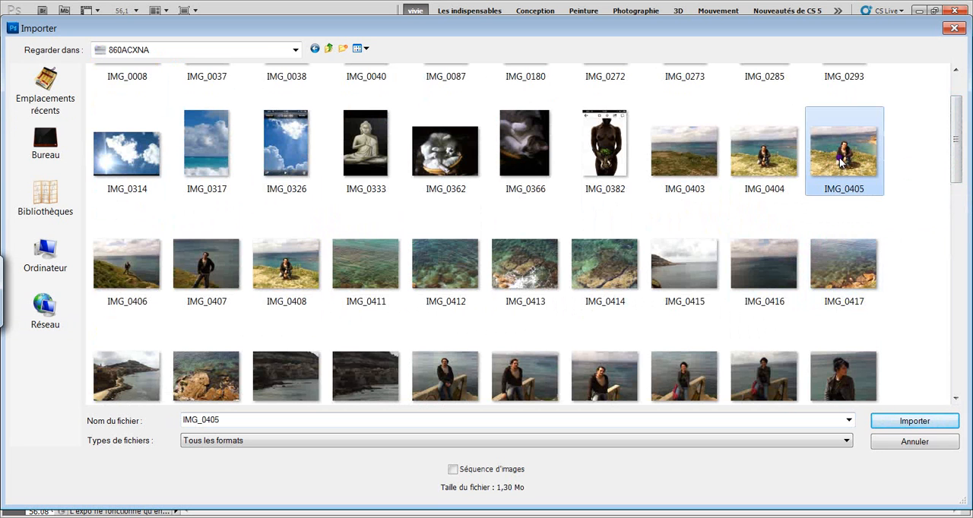
{"action": "double_click", "coordinate": [842, 162]}
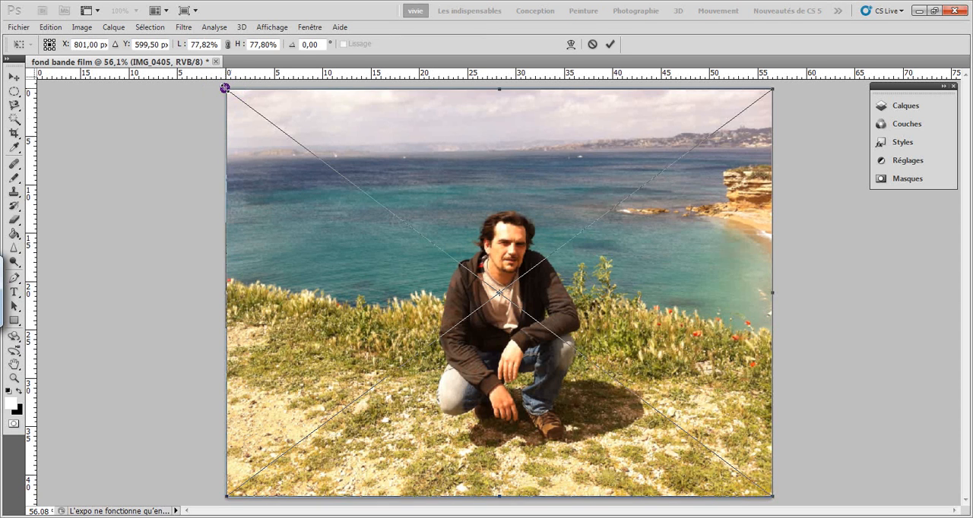
Scale the placed photo down proportionally to about 19% and move it over the strip's first frame
{"action": "left_click_drag", "start_coordinate": [225, 89], "coordinate": [637, 397]}
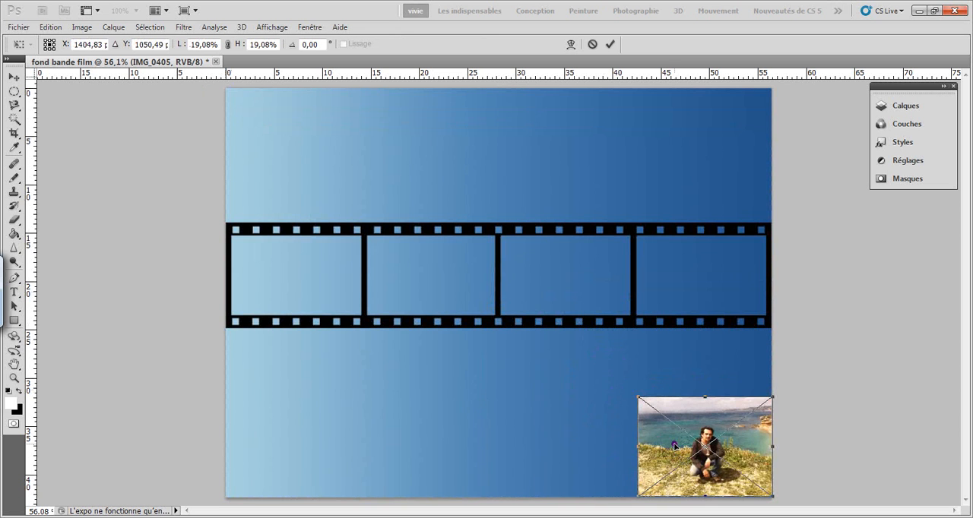
{"action": "left_click_drag", "start_coordinate": [675, 446], "coordinate": [268, 283]}
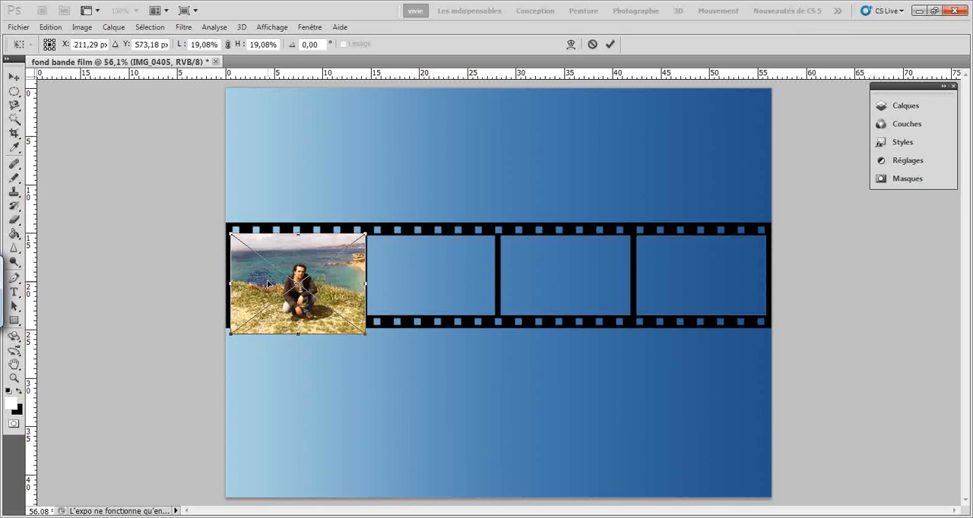
{"action": "left_click_drag", "start_coordinate": [268, 284], "coordinate": [270, 277]}
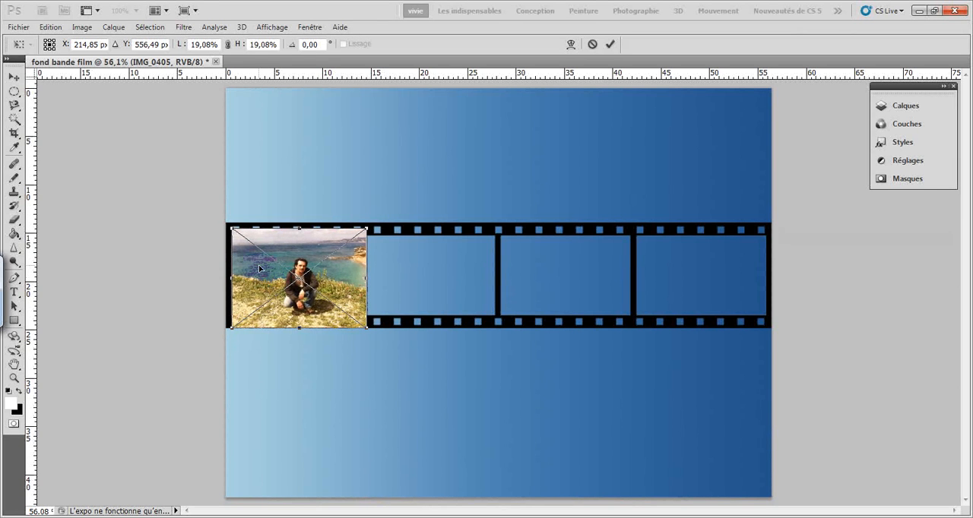
Fit the photo to the first frame at about 18.6% width and 16.3% height, and commit the placement
{"action": "left_click_drag", "start_coordinate": [228, 227], "coordinate": [244, 239]}
{"action": "left_click_drag", "start_coordinate": [274, 275], "coordinate": [261, 269]}
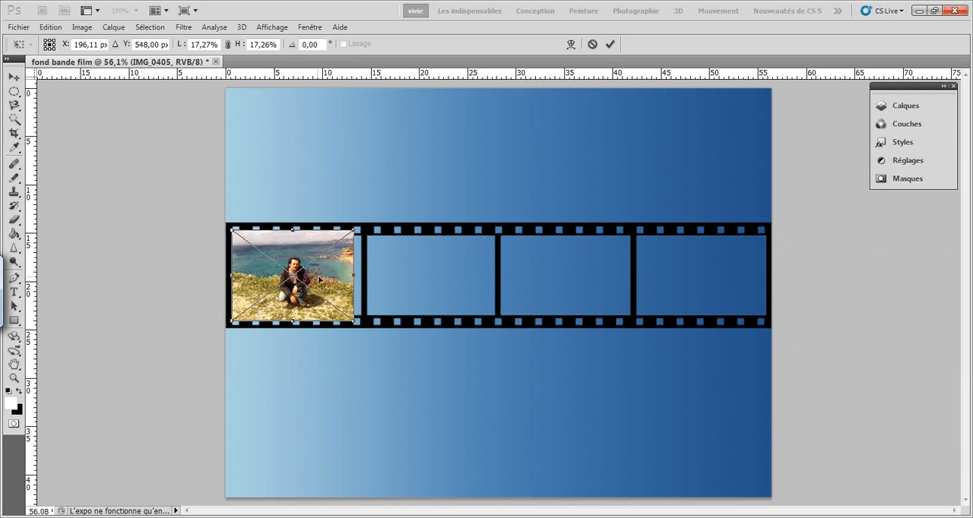
{"action": "left_click_drag", "start_coordinate": [352, 275], "coordinate": [364, 276]}
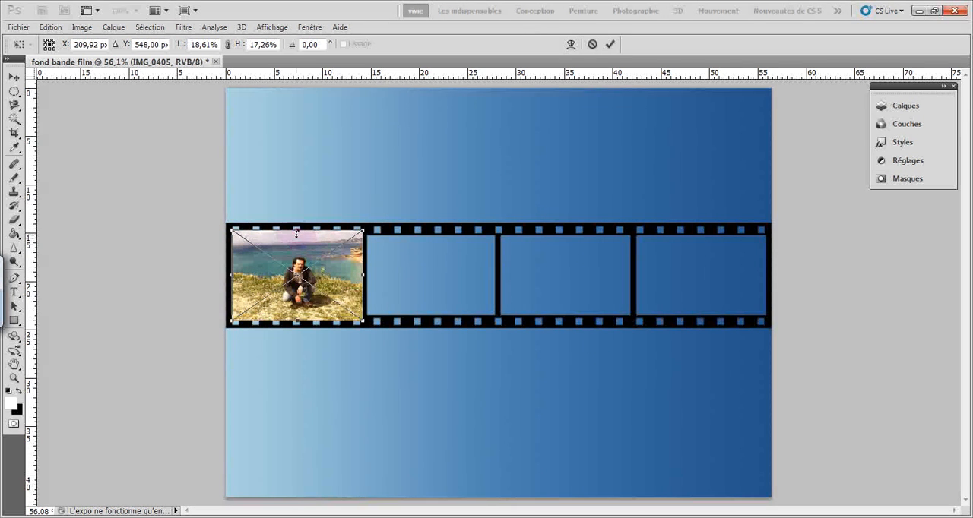
{"action": "left_click_drag", "start_coordinate": [297, 230], "coordinate": [298, 236]}
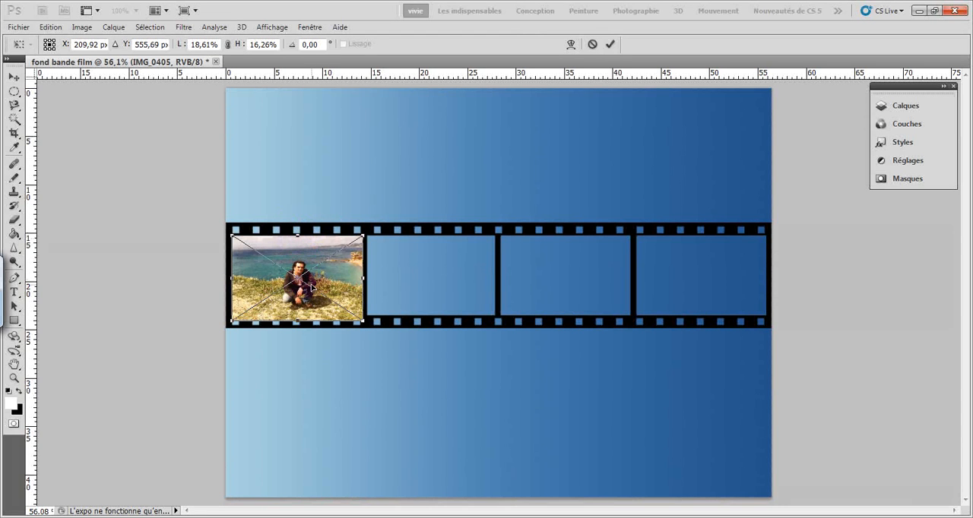
{"action": "left_click_drag", "start_coordinate": [312, 287], "coordinate": [310, 282]}
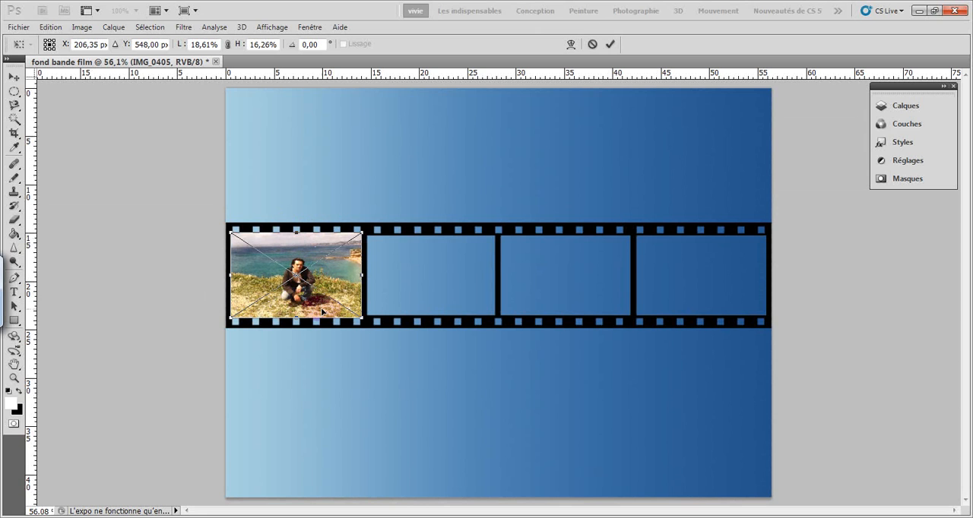
{"action": "left_click", "coordinate": [610, 44]}
Move the IMG_0405 layer beneath the film strip layer Calque 1 copie 2
{"action": "left_click", "coordinate": [885, 105]}
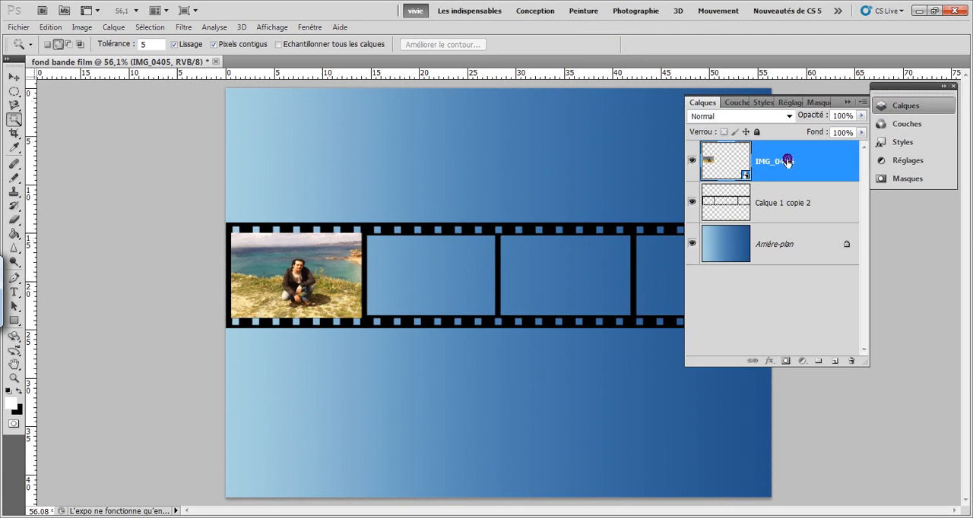
{"action": "left_click_drag", "start_coordinate": [787, 163], "coordinate": [776, 203]}
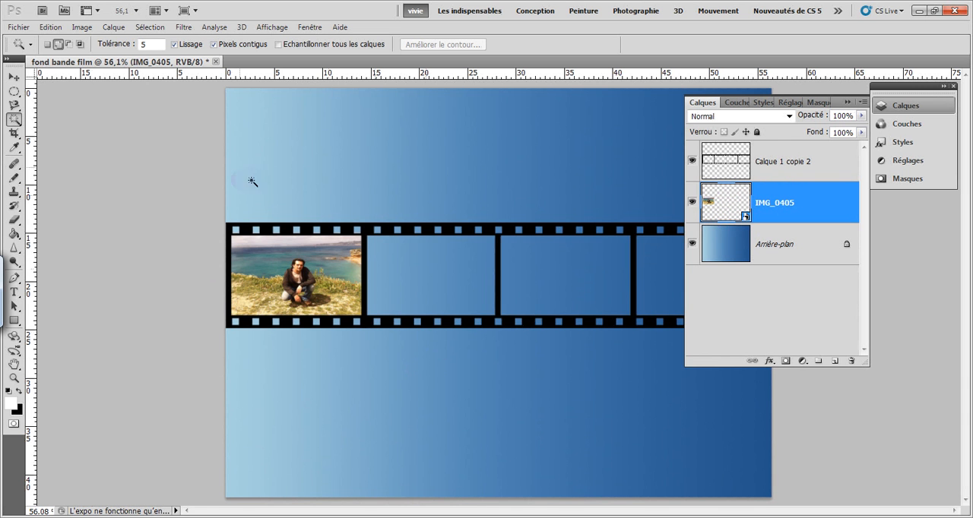
{"action": "left_click", "coordinate": [58, 44]}
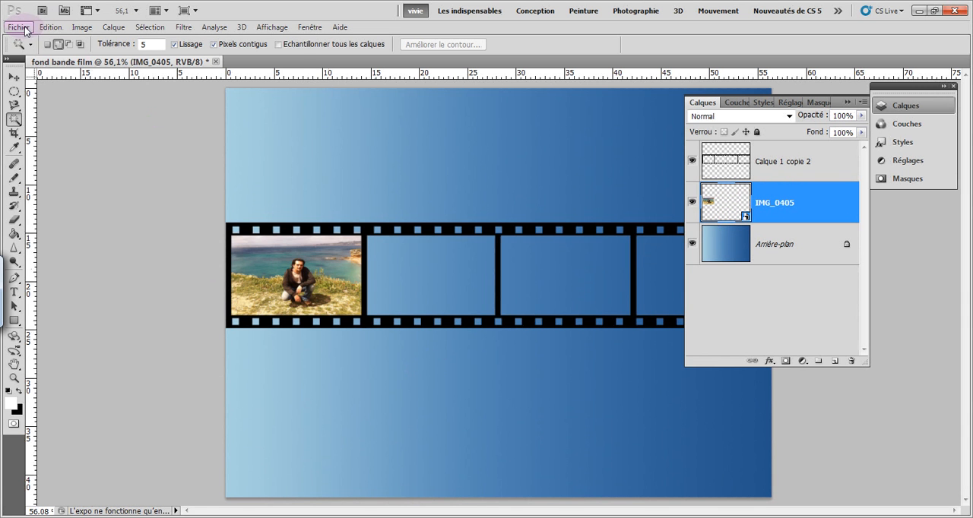
Open the photo IMG_0427 from the 860ACXNA folder as a separate document
{"action": "left_click", "coordinate": [19, 28]}
{"action": "left_click", "coordinate": [29, 52]}
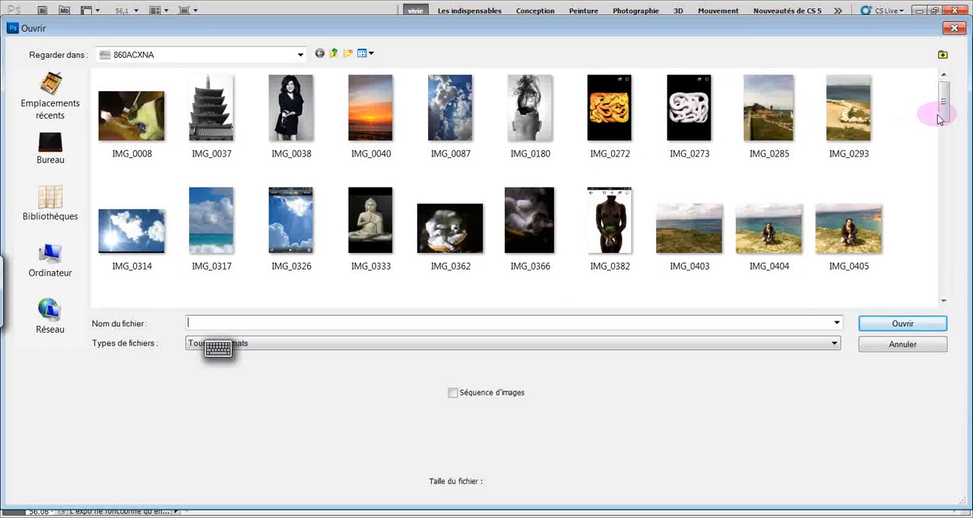
{"action": "left_click_drag", "start_coordinate": [938, 116], "coordinate": [944, 153]}
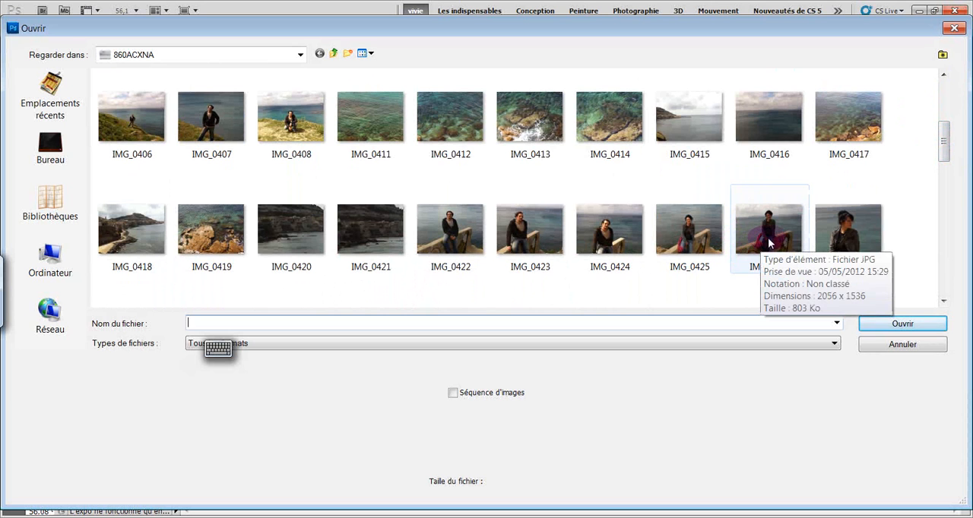
{"action": "left_click", "coordinate": [846, 236]}
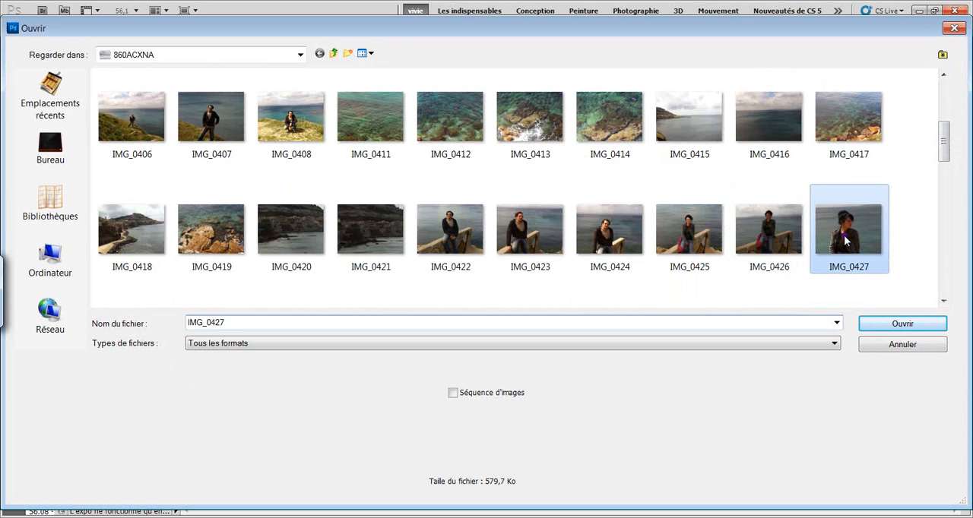
{"action": "double_click", "coordinate": [846, 242]}
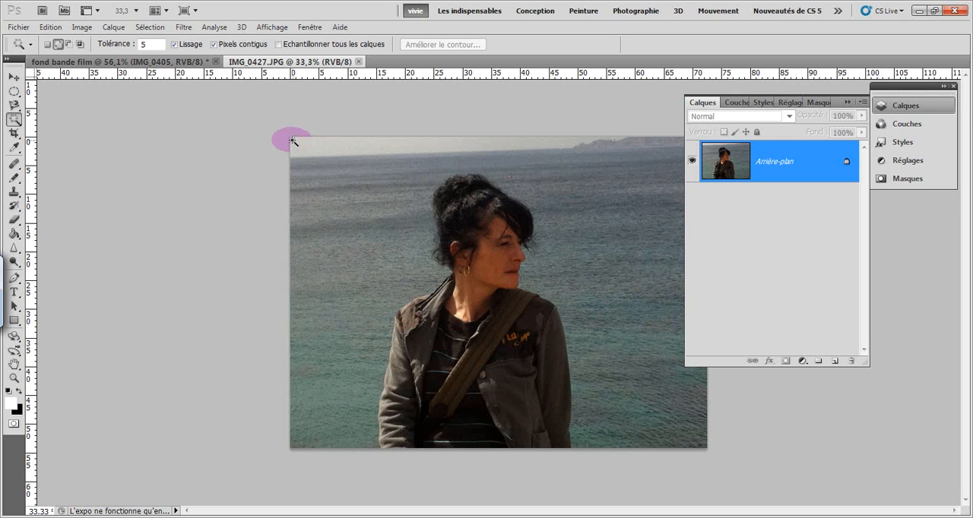
Tile the two documents side by side (Juxtaposer) and copy the IMG_0427 photo into the film strip document with the Move tool
{"action": "left_click", "coordinate": [14, 77]}
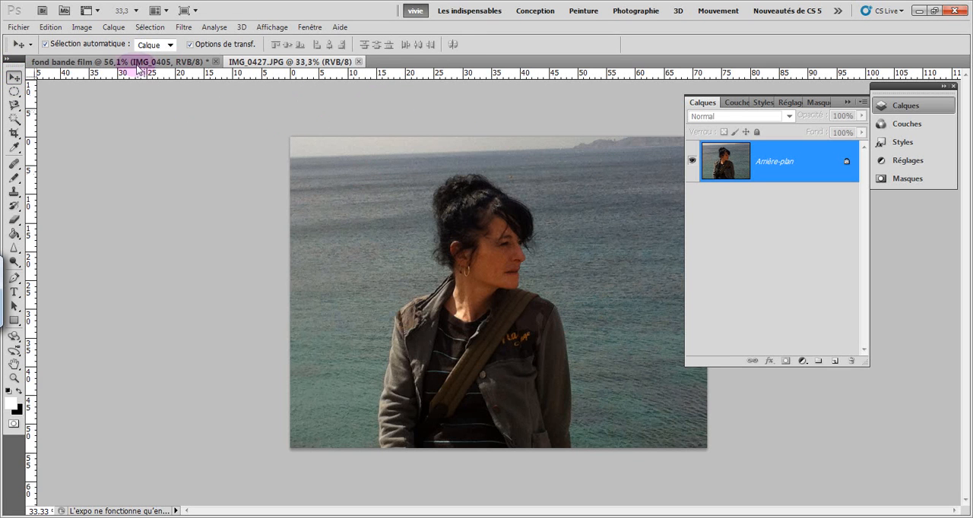
{"action": "left_click", "coordinate": [311, 26]}
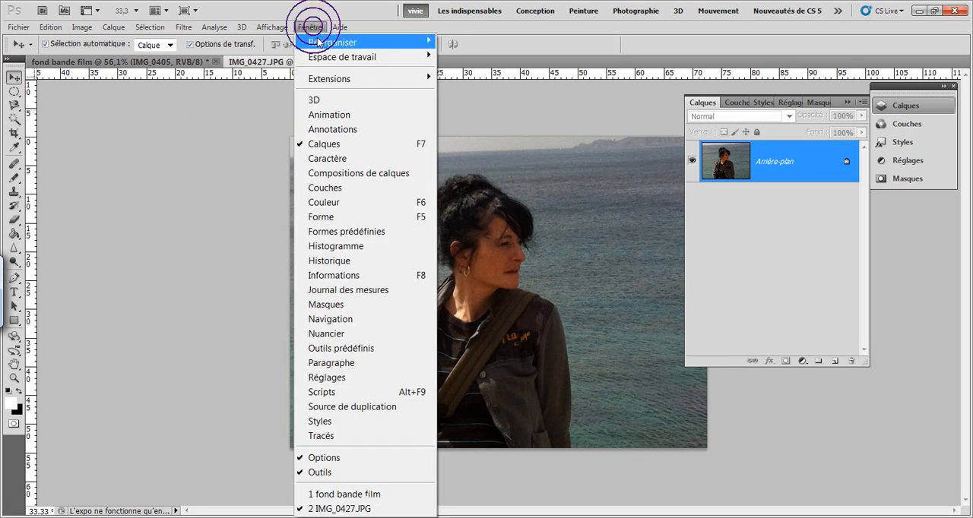
{"action": "mouse_move", "coordinate": [319, 42]}
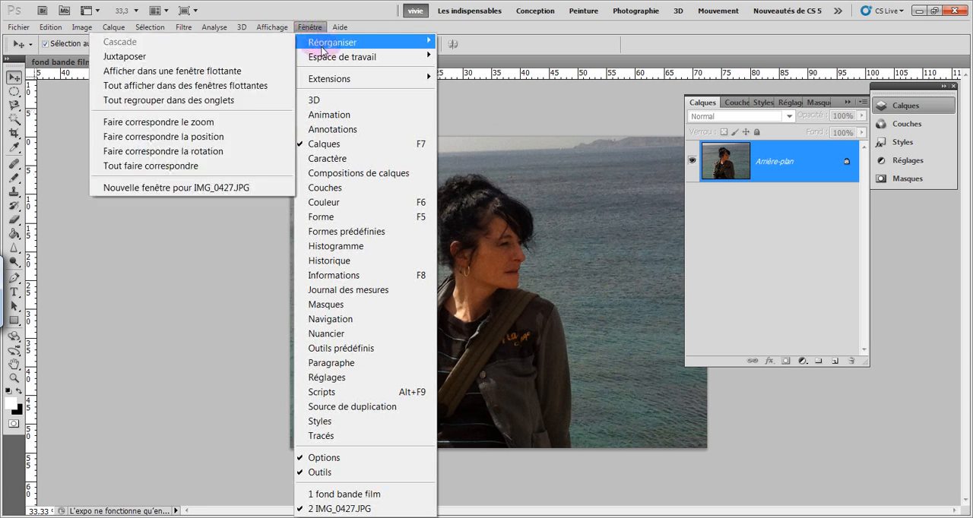
{"action": "left_click", "coordinate": [256, 56]}
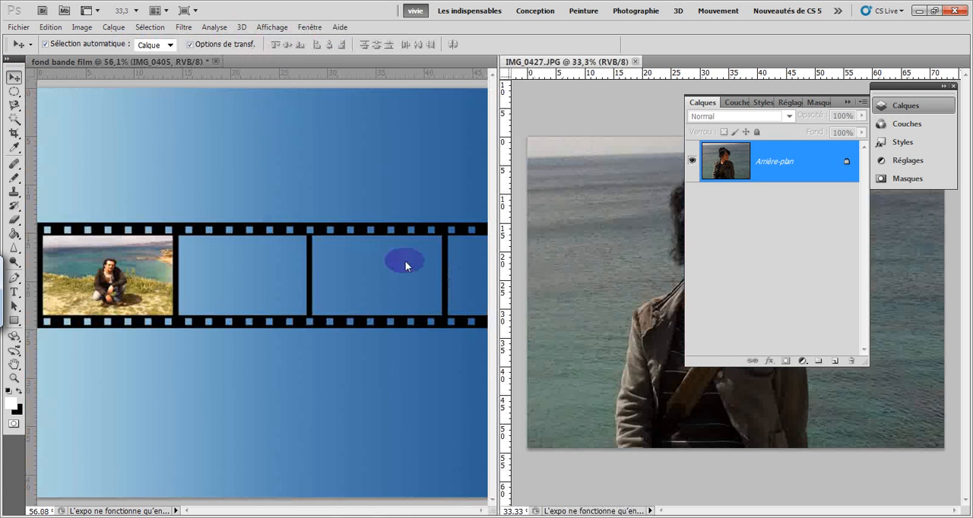
{"action": "left_click", "coordinate": [623, 267]}
{"action": "left_click_drag", "start_coordinate": [627, 267], "coordinate": [246, 295]}
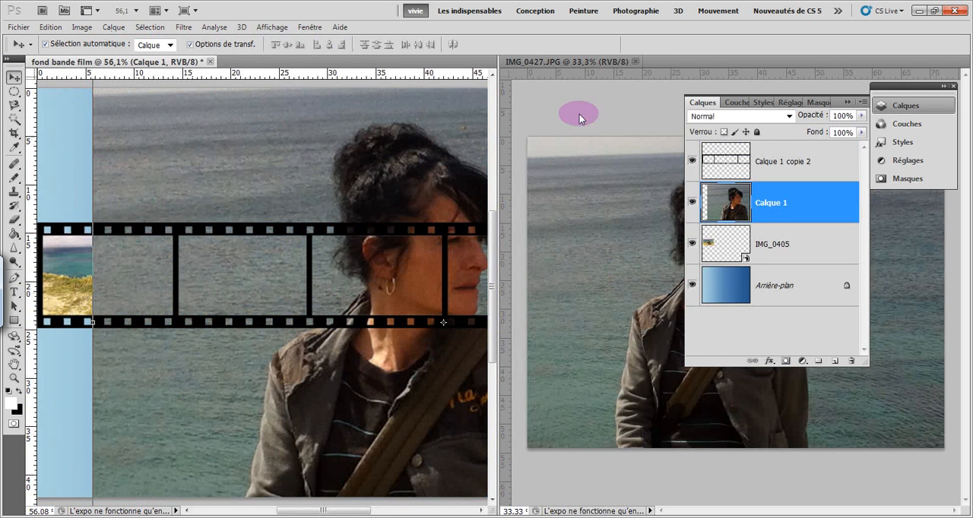
Close the IMG_0427 document and undo copying its photo into the film strip document
{"action": "left_click", "coordinate": [635, 60]}
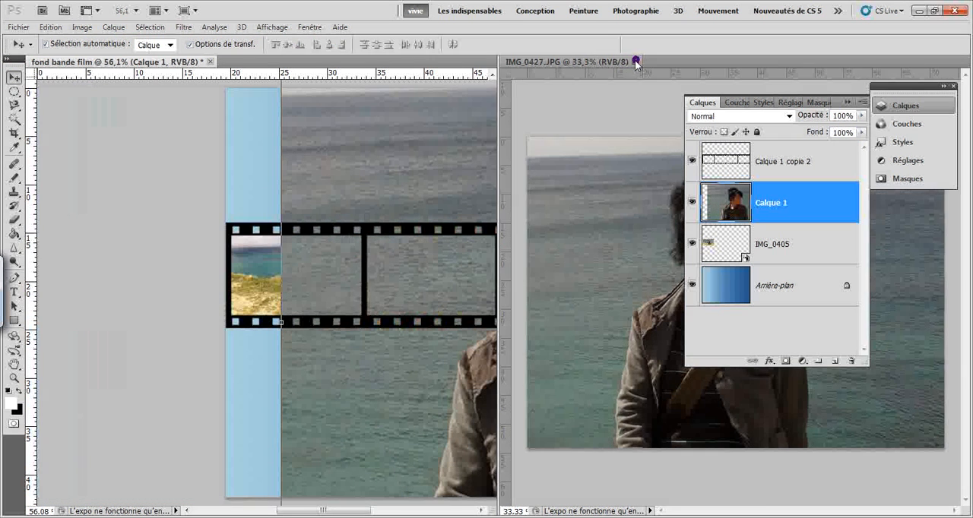
{"action": "left_click", "coordinate": [51, 27]}
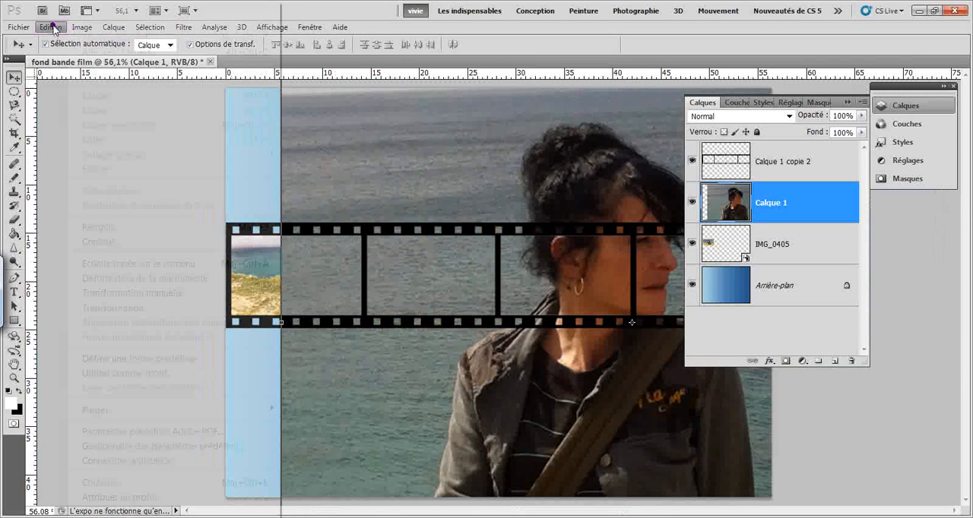
{"action": "left_click", "coordinate": [89, 56]}
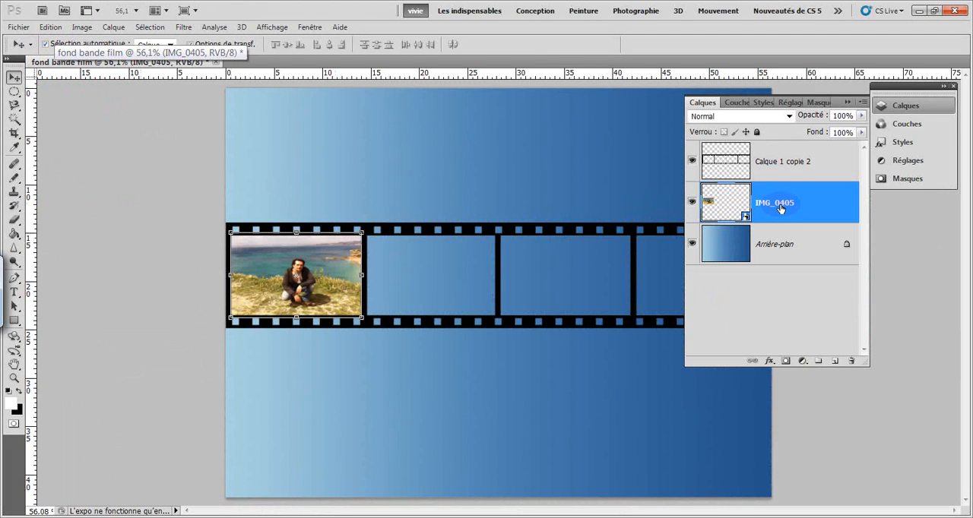
Place the photo IMG_0427 from the 860ACXNA folder into the film strip document
{"action": "left_click", "coordinate": [27, 29]}
{"action": "left_click", "coordinate": [99, 326]}
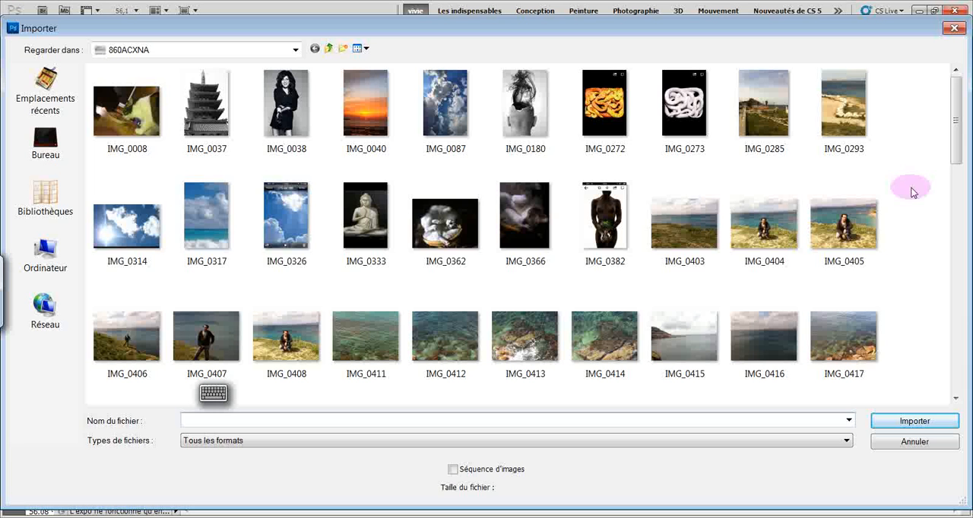
{"action": "scroll", "coordinate": [956, 192], "scroll_direction": "down", "scroll_amount": 1}
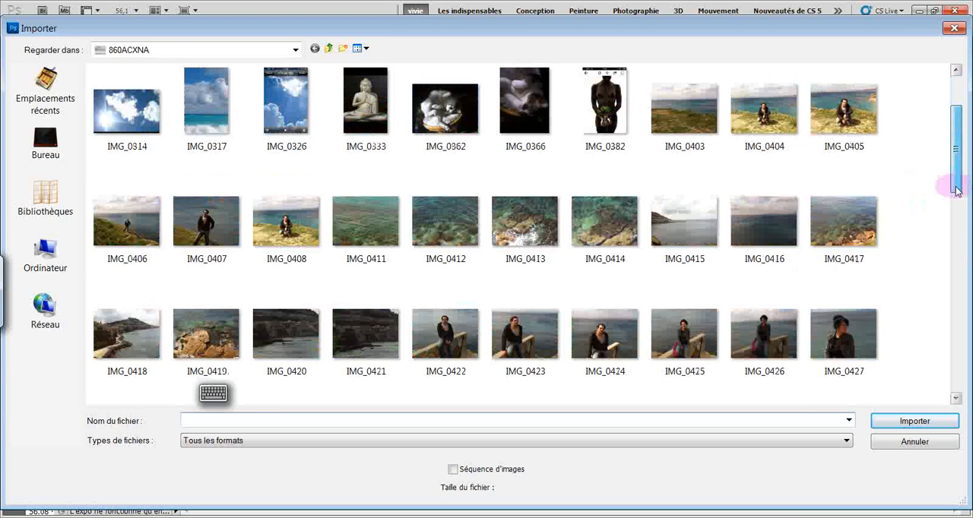
{"action": "scroll", "coordinate": [956, 192], "scroll_direction": "down", "scroll_amount": 2}
{"action": "left_click", "coordinate": [843, 190]}
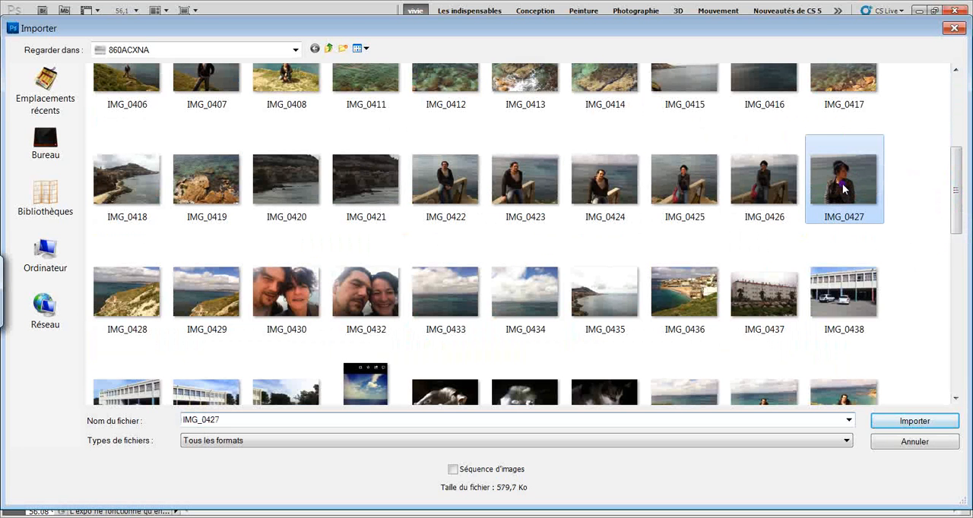
{"action": "double_click", "coordinate": [843, 189]}
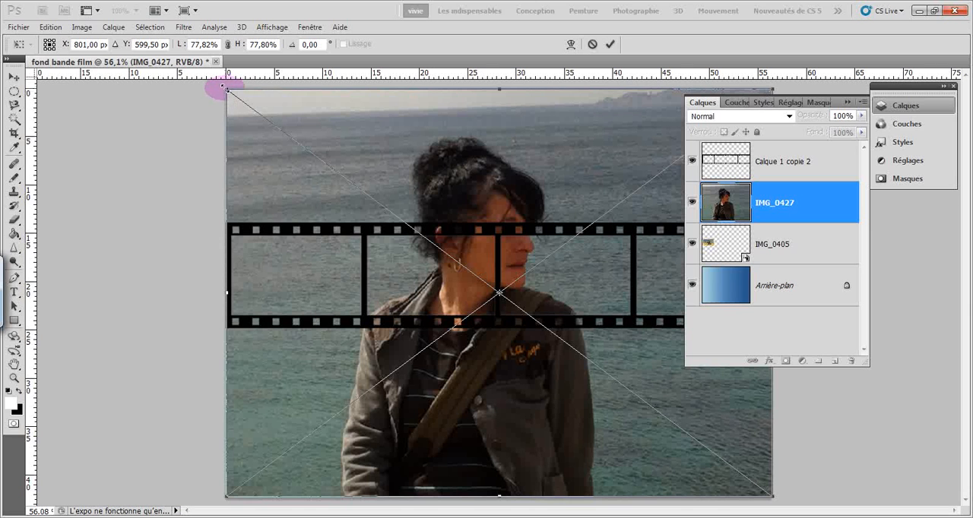
Scale the IMG_0427 photo to about 18.8% width and 16.1% height, filling the film strip's second frame, and commit the placement
{"action": "left_click_drag", "start_coordinate": [226, 88], "coordinate": [659, 413]}
{"action": "left_click_drag", "start_coordinate": [693, 461], "coordinate": [404, 283]}
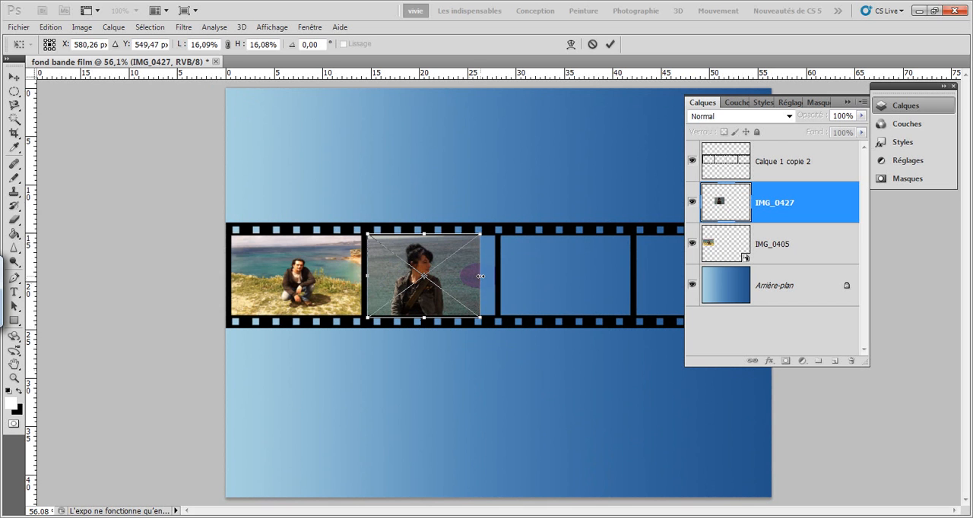
{"action": "left_click_drag", "start_coordinate": [476, 278], "coordinate": [499, 278]}
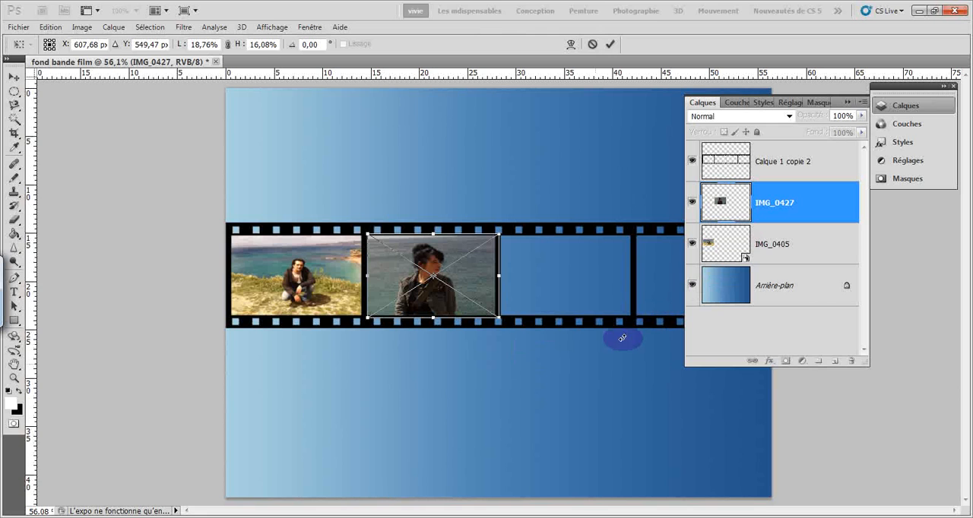
{"action": "left_click", "coordinate": [610, 45]}
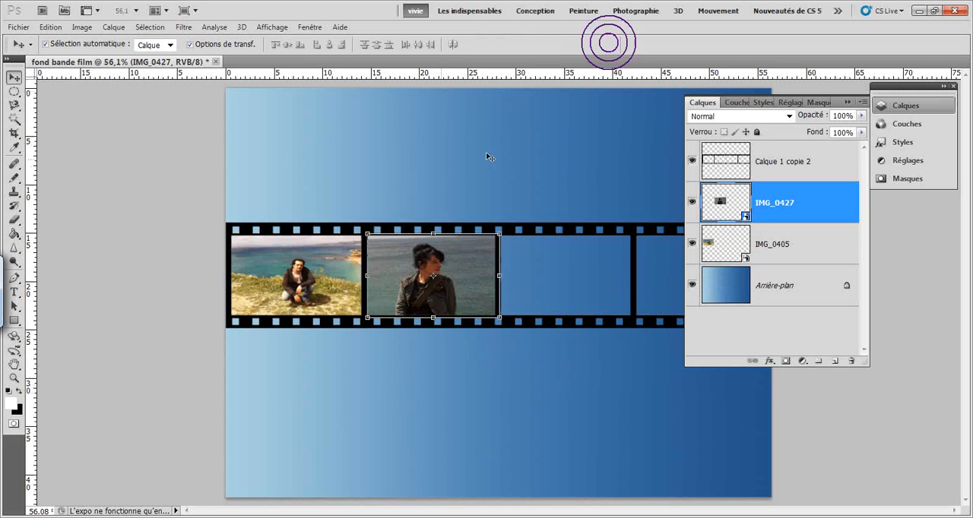
{"action": "left_click", "coordinate": [148, 134]}
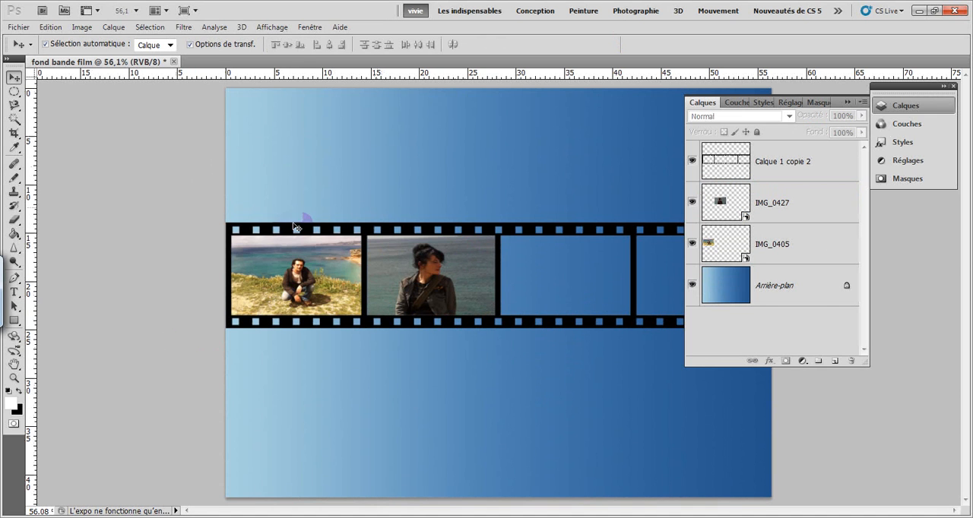
Place the photo IMG_0422 from the 860ACXNA folder into the film strip document
{"action": "left_click", "coordinate": [20, 28]}
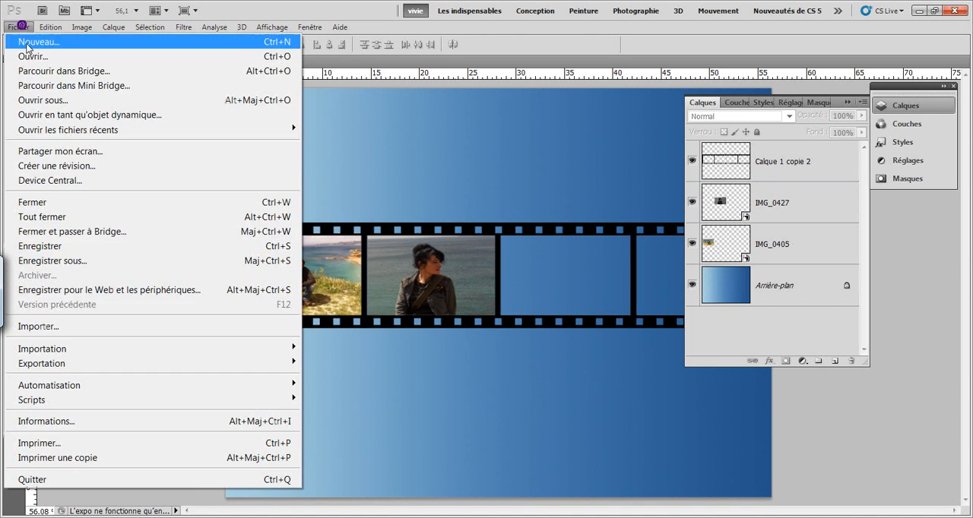
{"action": "left_click", "coordinate": [112, 329]}
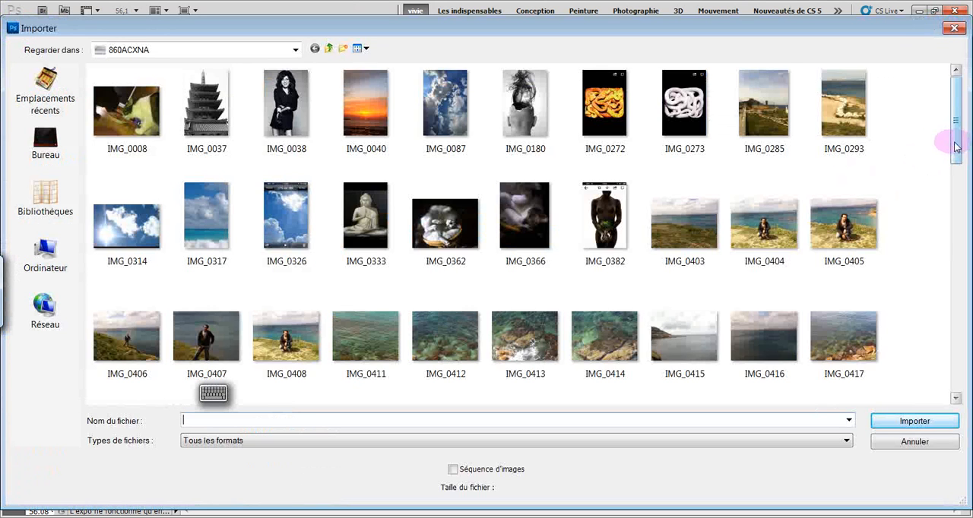
{"action": "left_click_drag", "start_coordinate": [956, 146], "coordinate": [957, 233]}
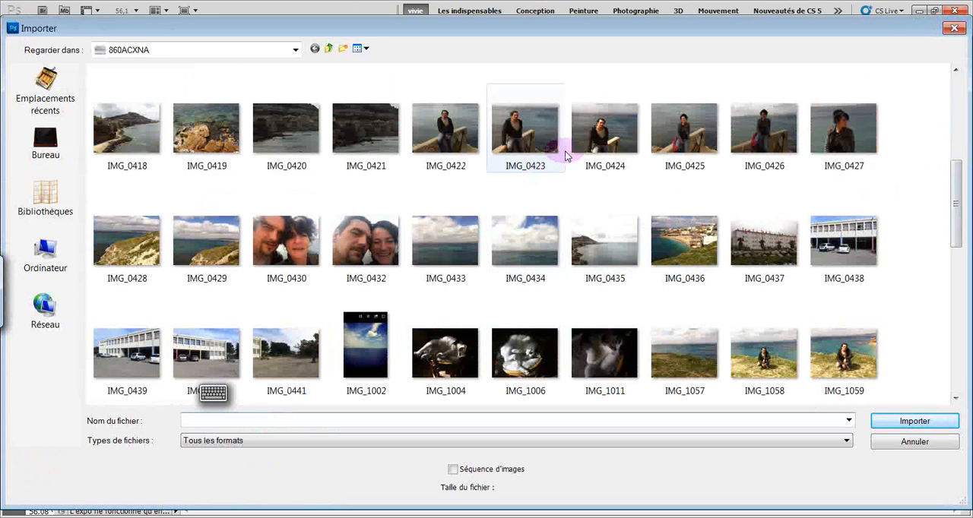
{"action": "left_click", "coordinate": [436, 133]}
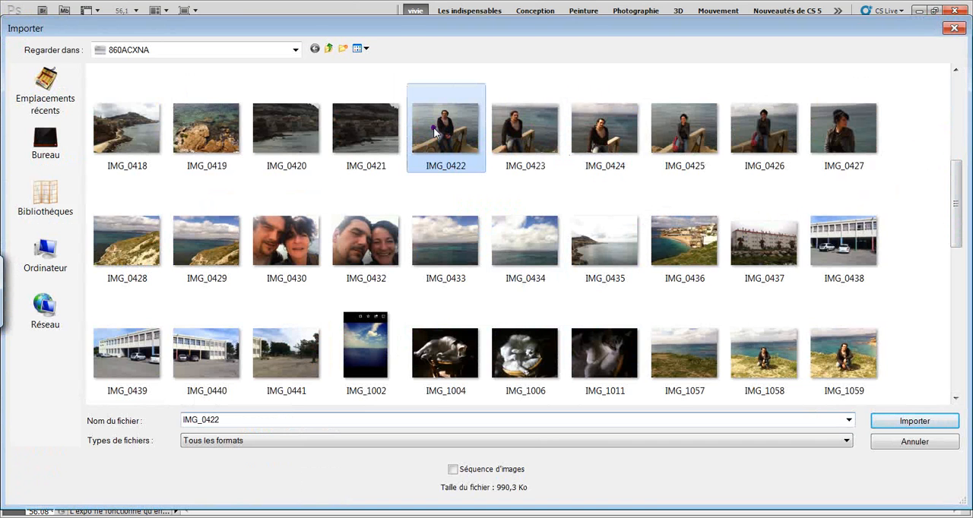
{"action": "double_click", "coordinate": [436, 133]}
Scale the IMG_0422 photo to about 19.3% width and 16.1% height over the film strip's third frame and commit the placement
{"action": "left_click_drag", "start_coordinate": [217, 82], "coordinate": [646, 404]}
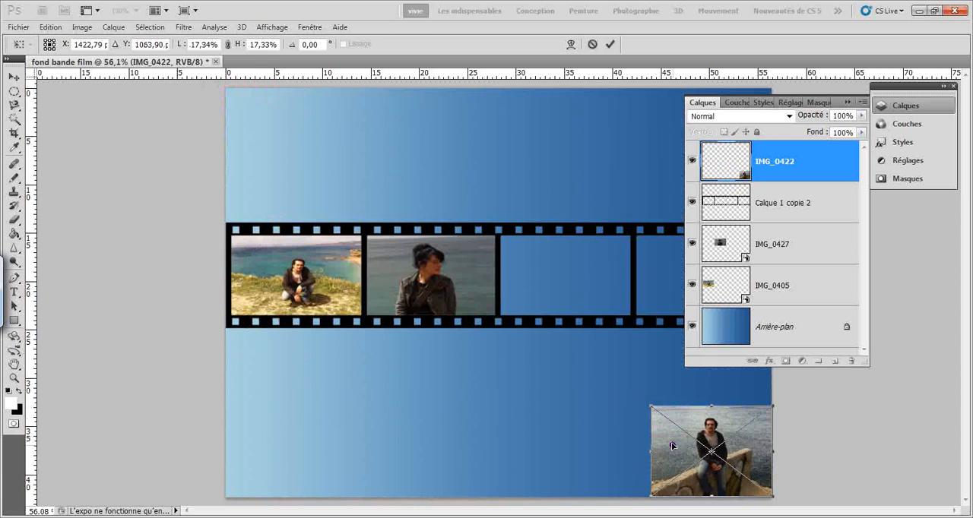
{"action": "left_click_drag", "start_coordinate": [671, 445], "coordinate": [527, 272]}
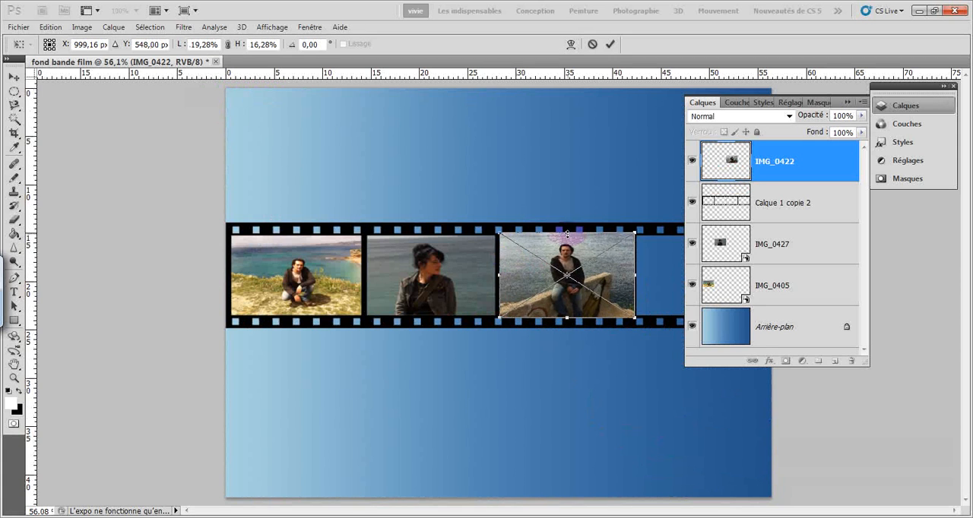
{"action": "left_click_drag", "start_coordinate": [567, 232], "coordinate": [567, 235]}
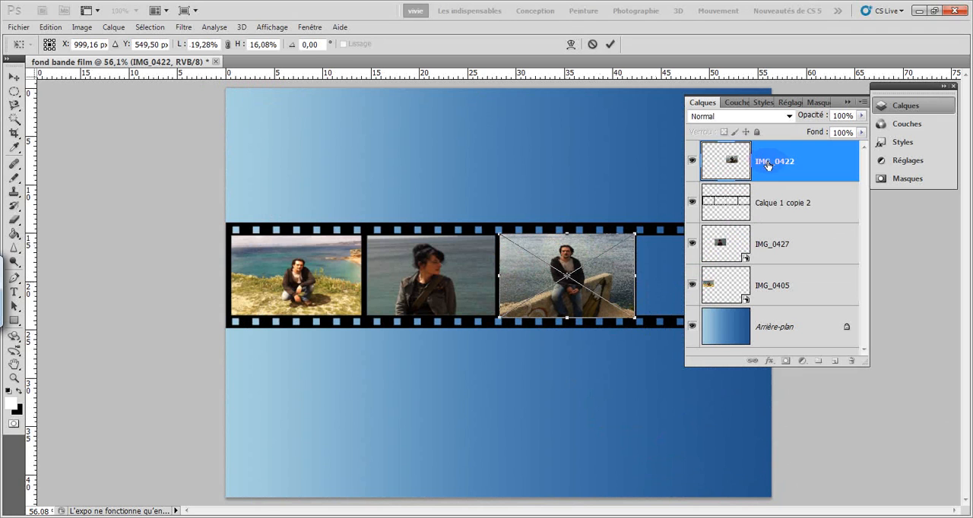
{"action": "left_click", "coordinate": [610, 44]}
Move the IMG_0422 layer beneath the film strip layer Calque 1 copie 2 and deselect it
{"action": "left_click_drag", "start_coordinate": [769, 163], "coordinate": [771, 226]}
{"action": "left_click", "coordinate": [541, 420]}
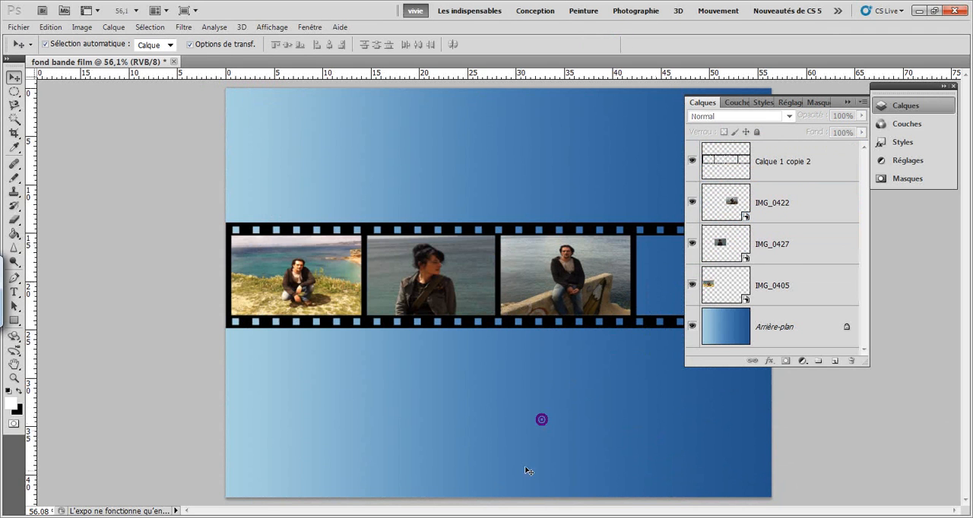
{"action": "left_click", "coordinate": [597, 394]}
Collapse the layer list to uncover the fourth frame and place the photo IMG_0407 from the 860ACXNA folder
{"action": "left_click", "coordinate": [846, 104]}
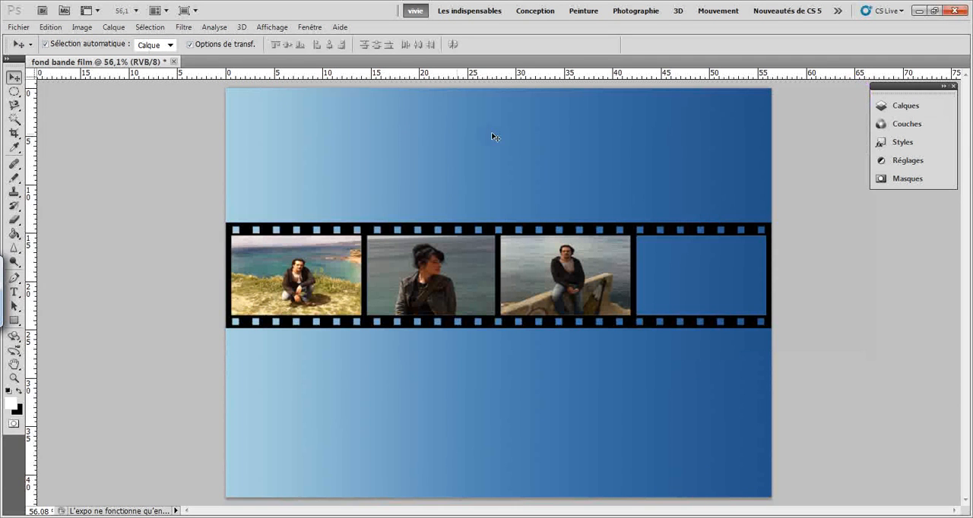
{"action": "left_click", "coordinate": [18, 27]}
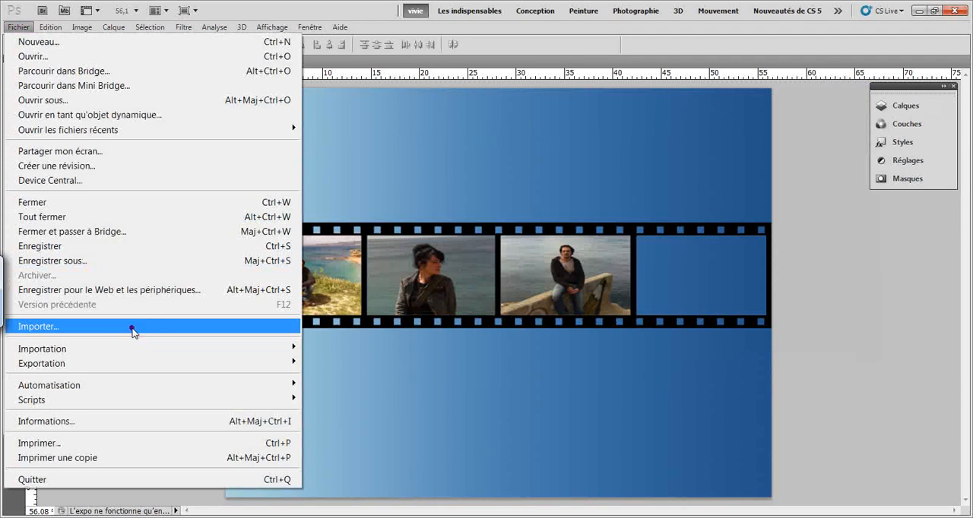
{"action": "left_click", "coordinate": [131, 329]}
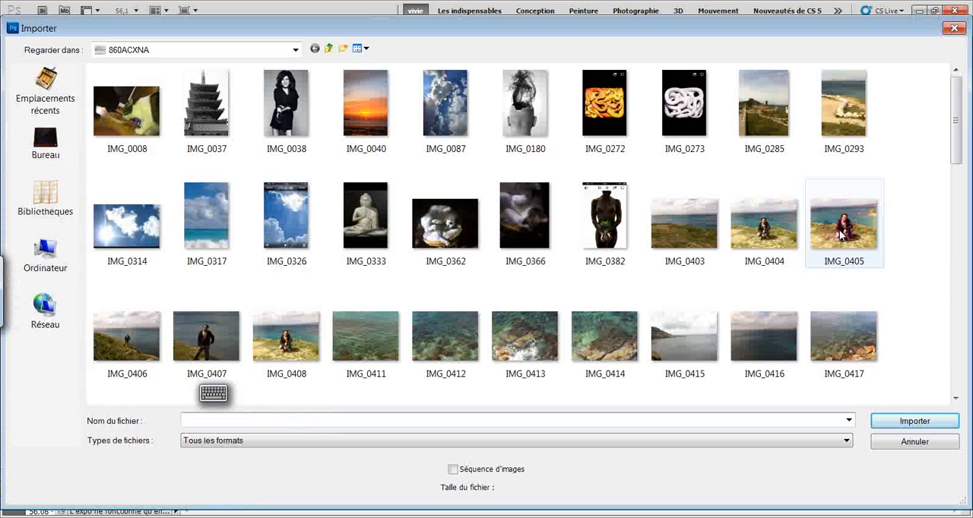
{"action": "left_click", "coordinate": [210, 335]}
{"action": "double_click", "coordinate": [210, 335]}
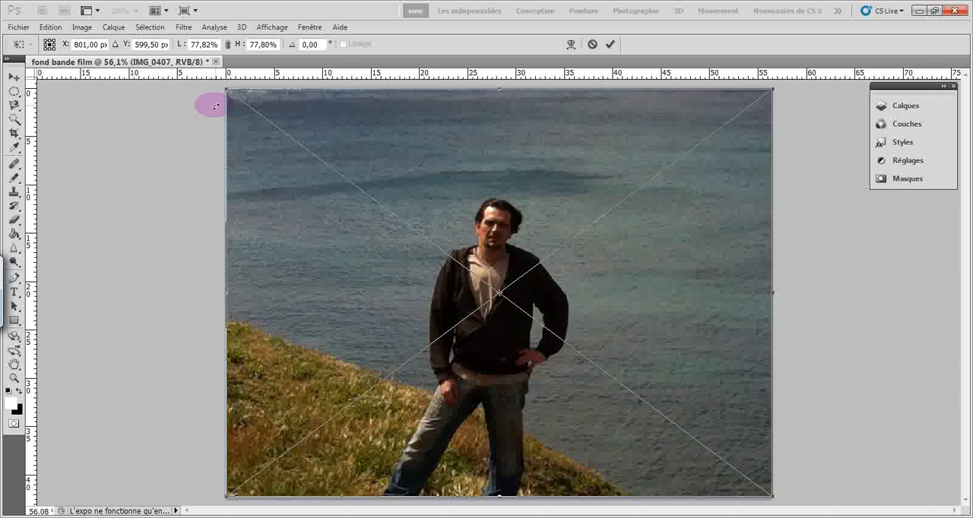
Scale the IMG_0407 photo to about 18.8% width and 16.1% height over the film strip's fourth frame and commit the placement
{"action": "left_click_drag", "start_coordinate": [226, 89], "coordinate": [676, 386]}
{"action": "left_click_drag", "start_coordinate": [673, 441], "coordinate": [659, 274]}
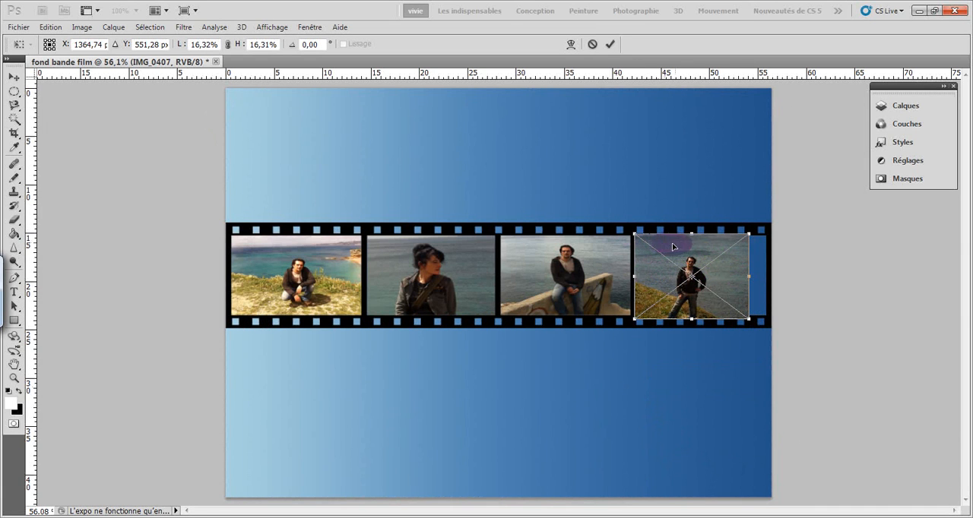
{"action": "left_click_drag", "start_coordinate": [691, 235], "coordinate": [702, 317]}
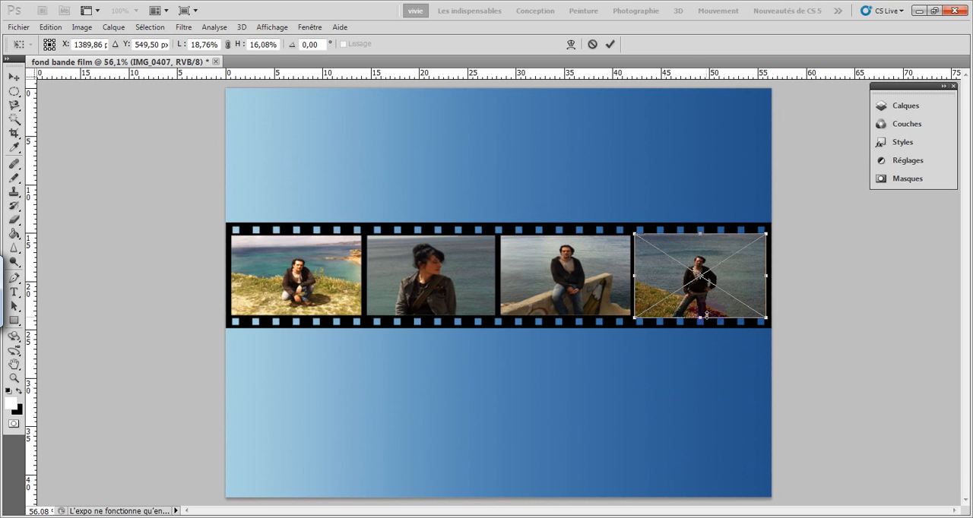
{"action": "left_click", "coordinate": [696, 346]}
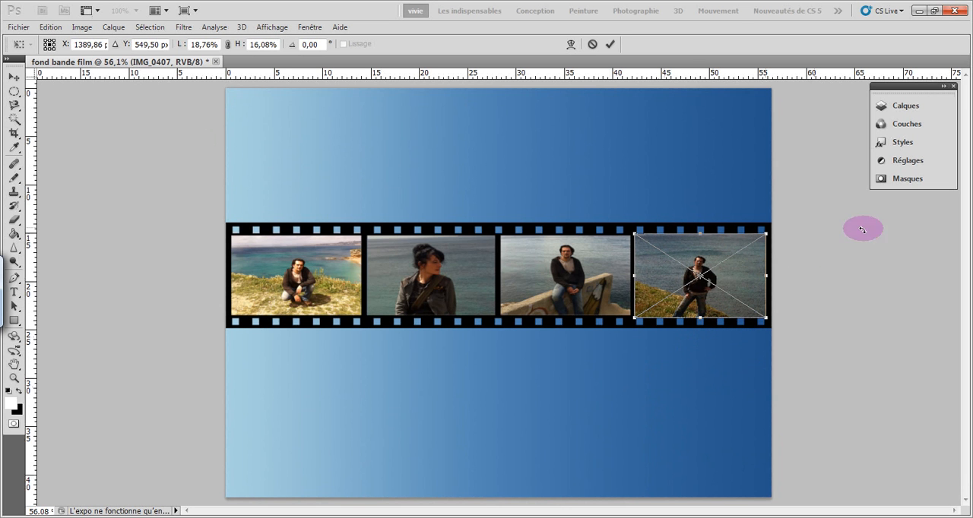
{"action": "left_click", "coordinate": [898, 109]}
{"action": "left_click", "coordinate": [609, 44]}
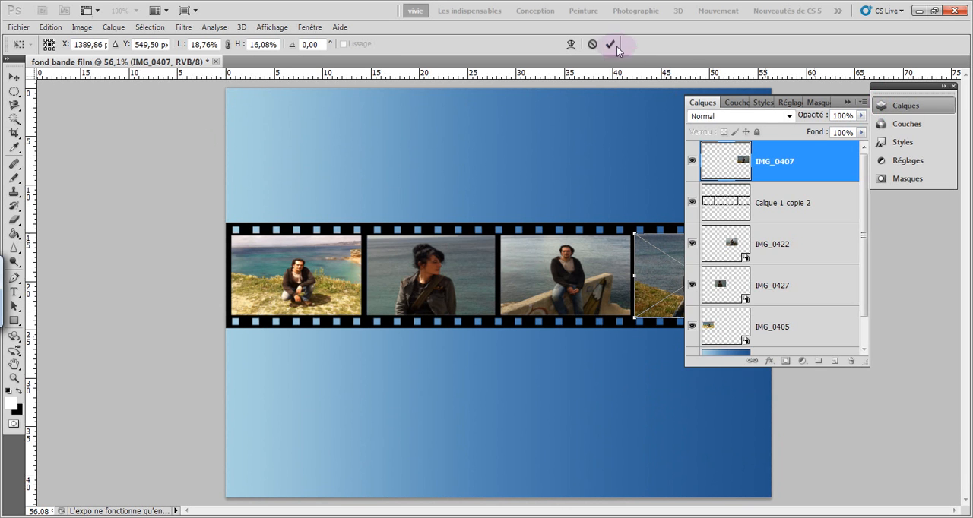
Move the IMG_0407 layer beneath the film strip layer Calque 1 copie 2, collapse the layer list and deselect the photo
{"action": "left_click_drag", "start_coordinate": [767, 158], "coordinate": [773, 217]}
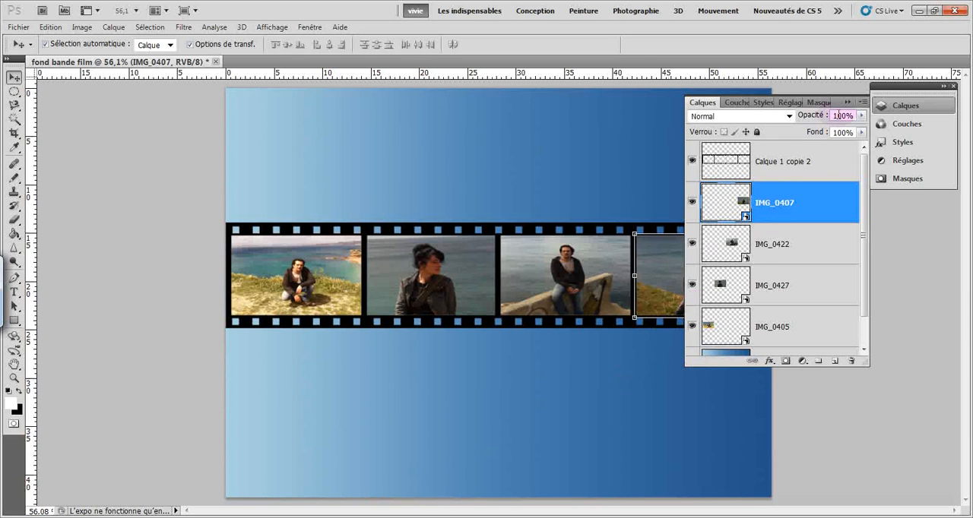
{"action": "left_click", "coordinate": [847, 102]}
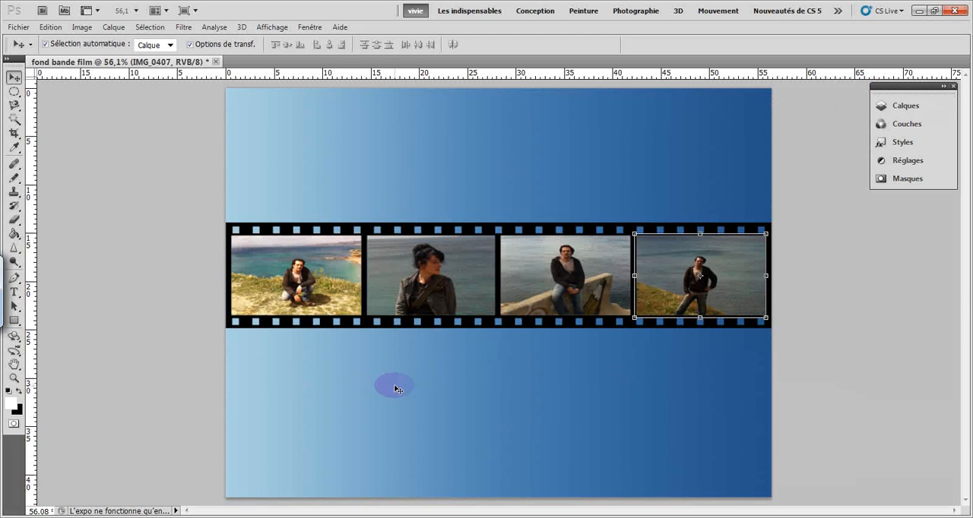
{"action": "left_click", "coordinate": [190, 358]}
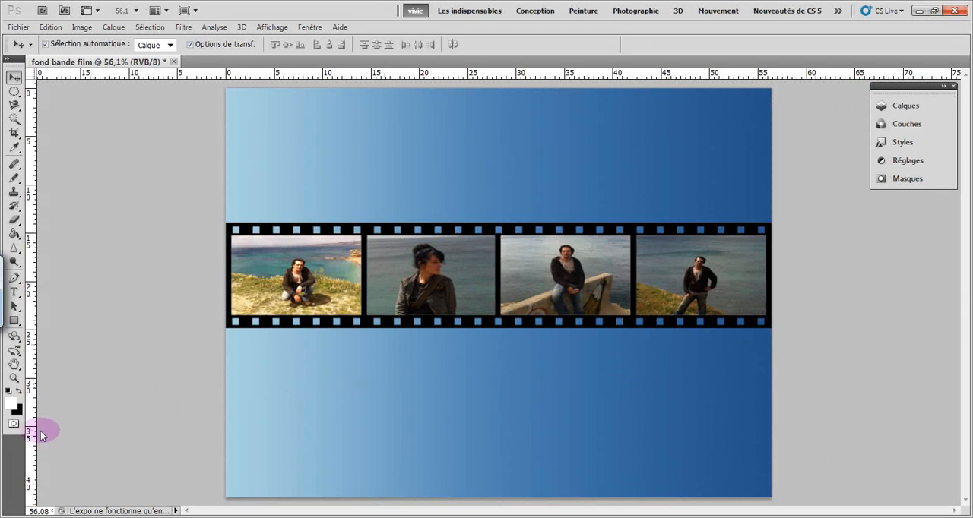
Zoom to 100% and lower the top edge of the IMG_0405 photo in the first frame, reducing its height to about 99%
{"action": "left_click", "coordinate": [14, 379]}
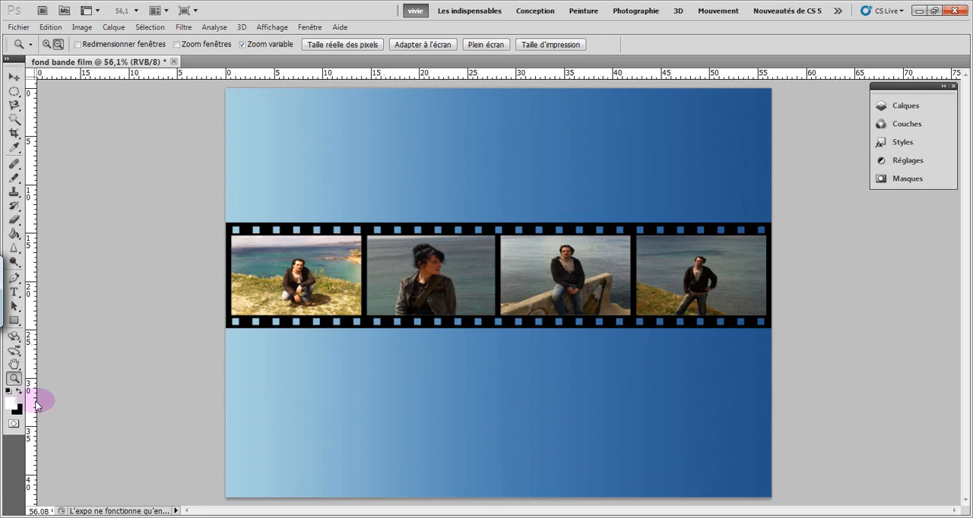
{"action": "left_click", "coordinate": [363, 44]}
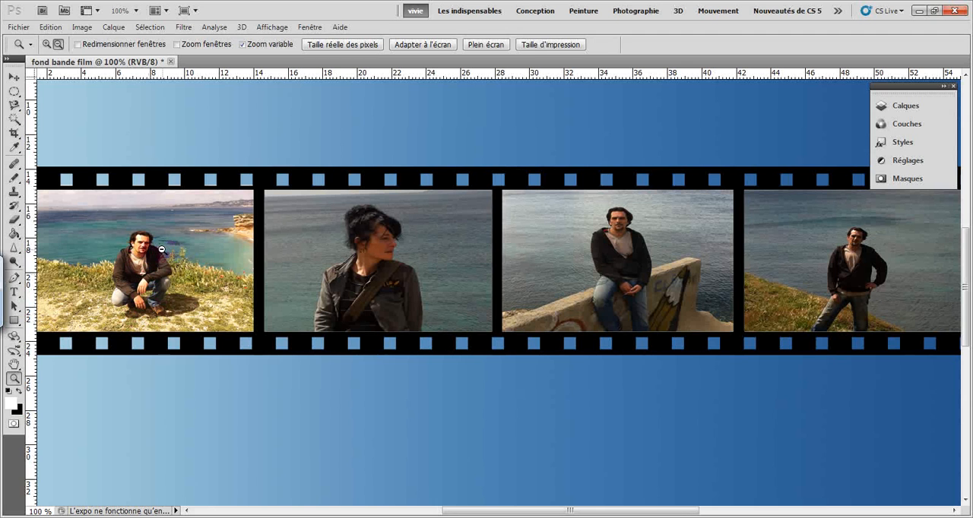
{"action": "left_click", "coordinate": [14, 78]}
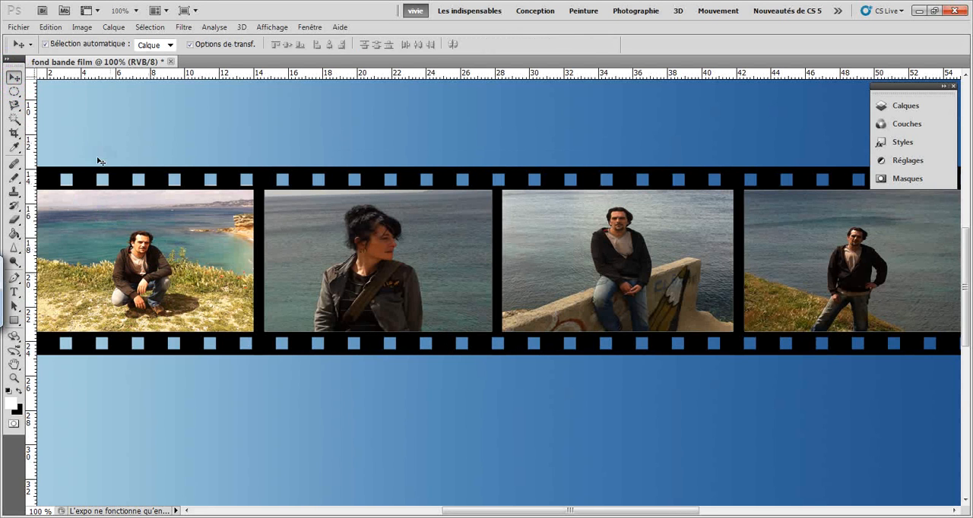
{"action": "left_click", "coordinate": [150, 250]}
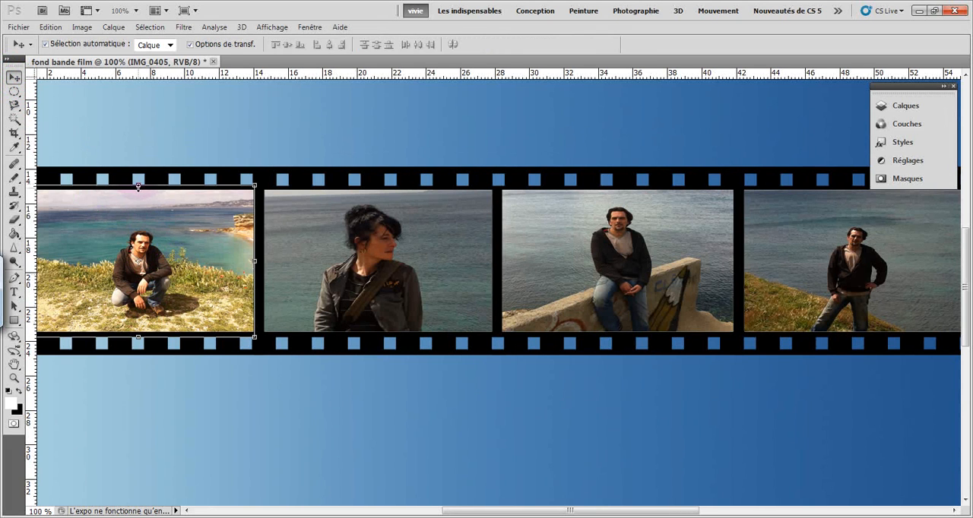
{"action": "left_click_drag", "start_coordinate": [139, 185], "coordinate": [139, 188]}
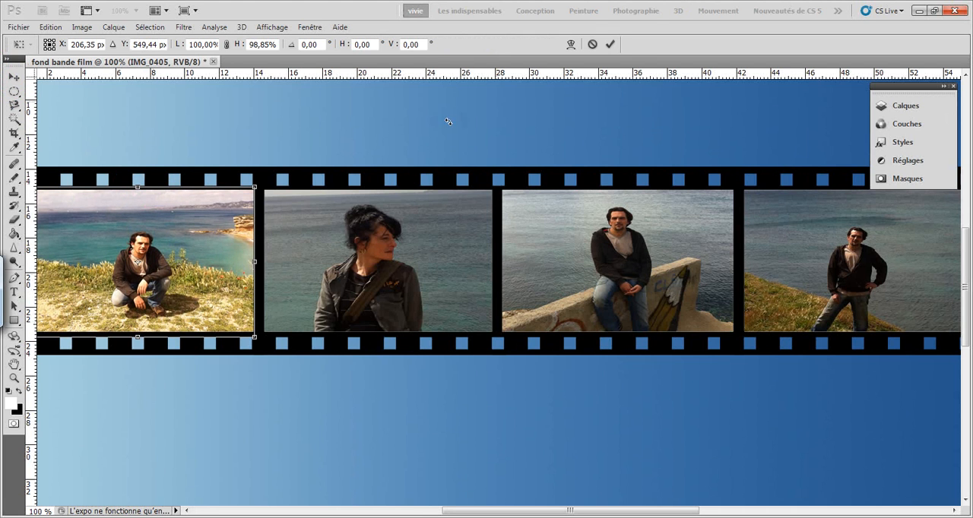
{"action": "left_click", "coordinate": [609, 46]}
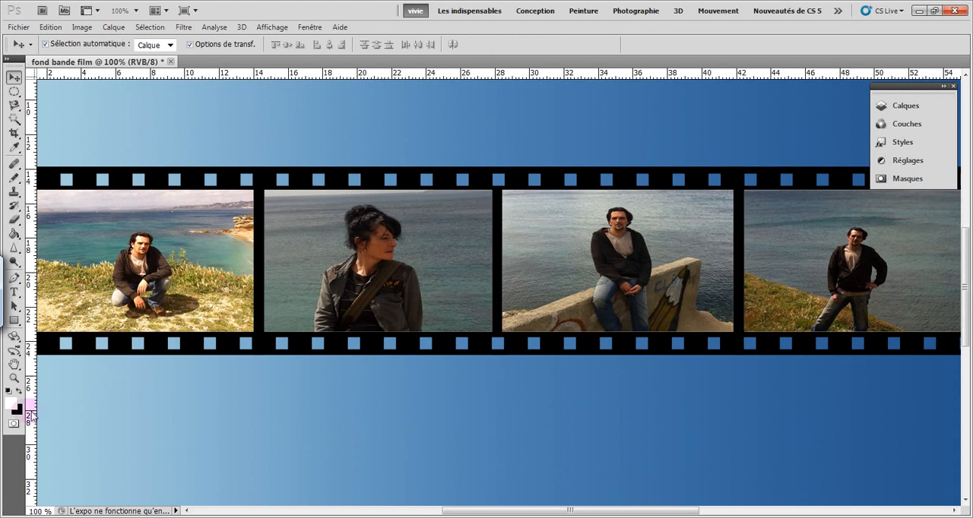
{"action": "left_click", "coordinate": [15, 380]}
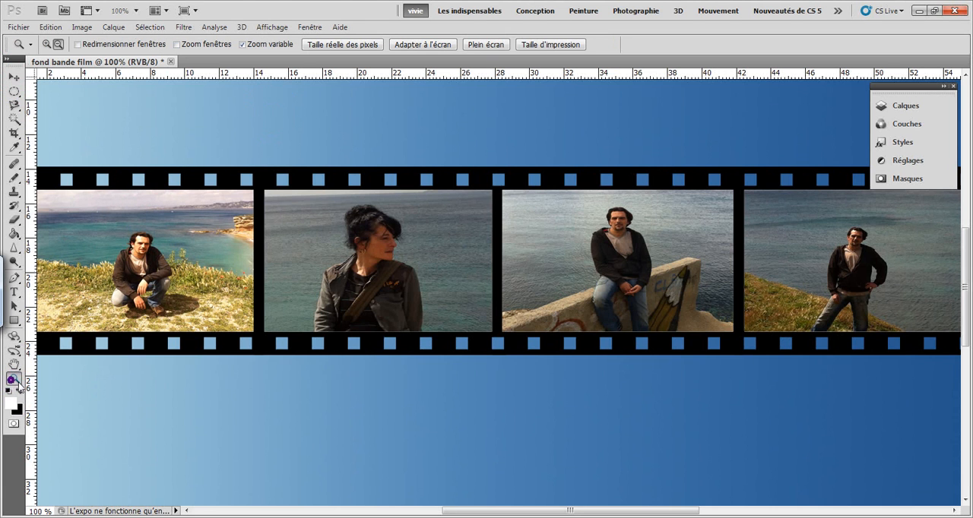
Fit the document to the screen and merge the film strip layer Calque 1 copie 2 with the four IMG photo layers
{"action": "left_click", "coordinate": [409, 44]}
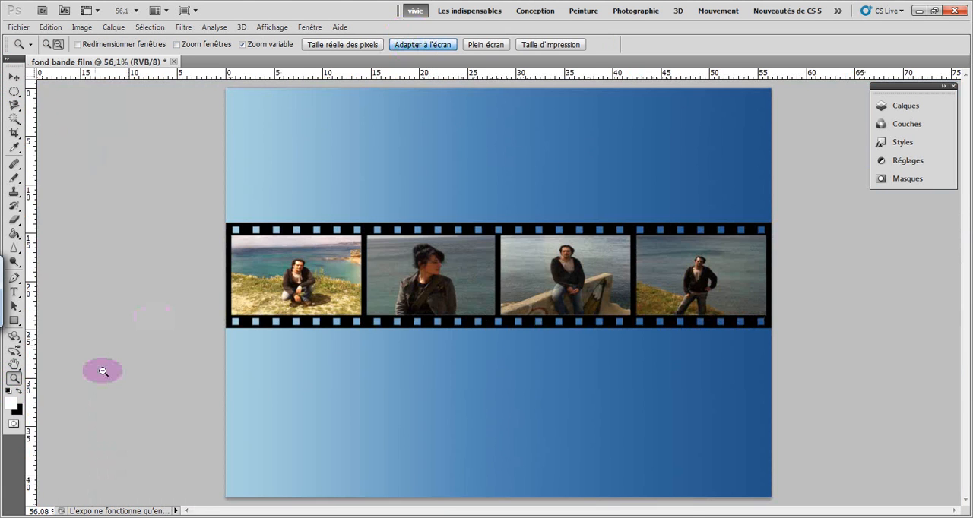
{"action": "left_click", "coordinate": [13, 76]}
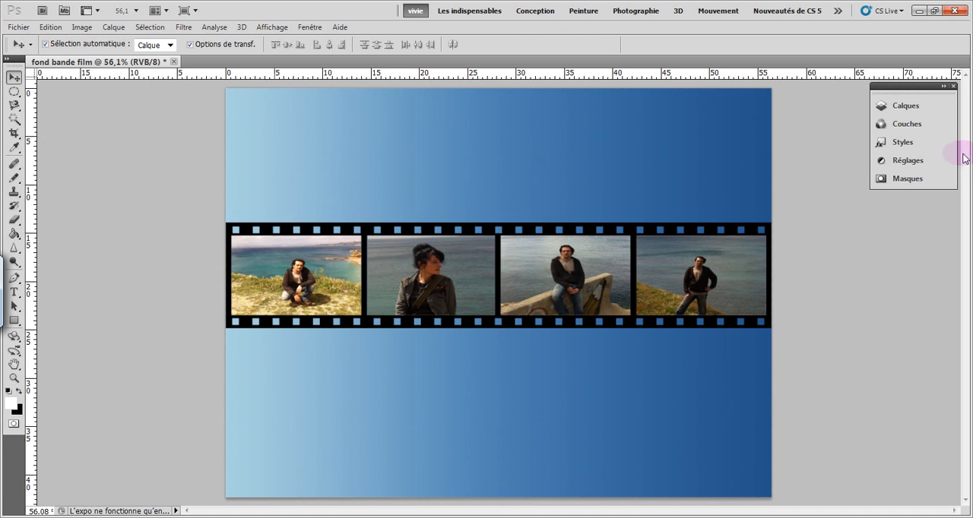
{"action": "left_click", "coordinate": [897, 106]}
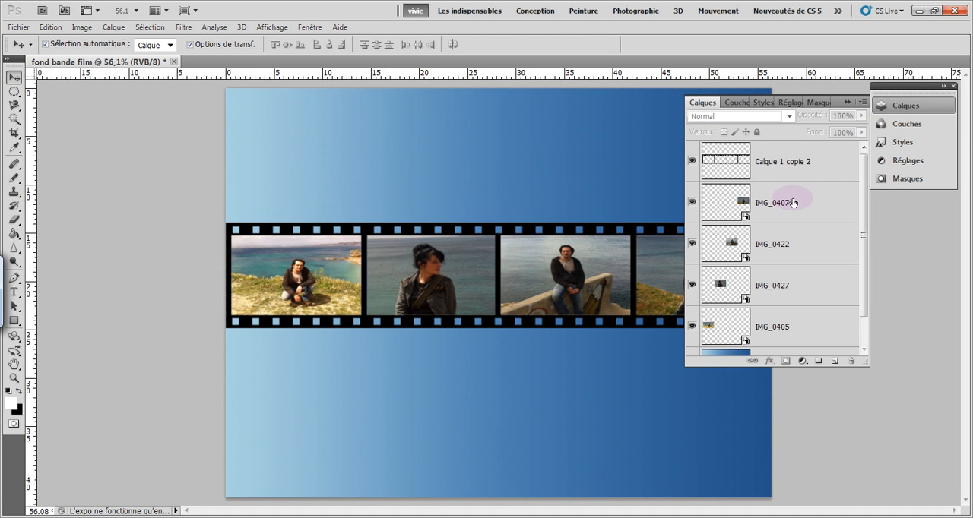
{"action": "left_click", "coordinate": [802, 161]}
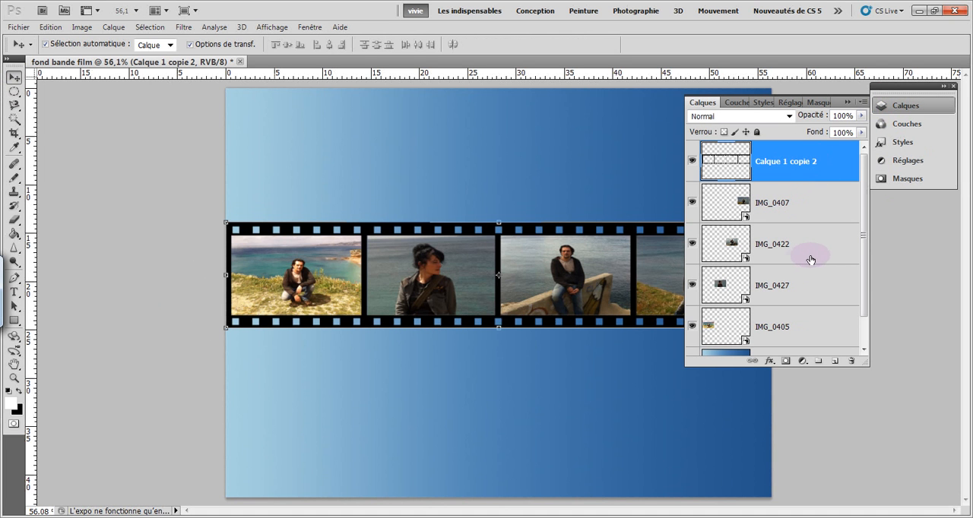
{"action": "left_click_drag", "start_coordinate": [864, 252], "coordinate": [865, 280]}
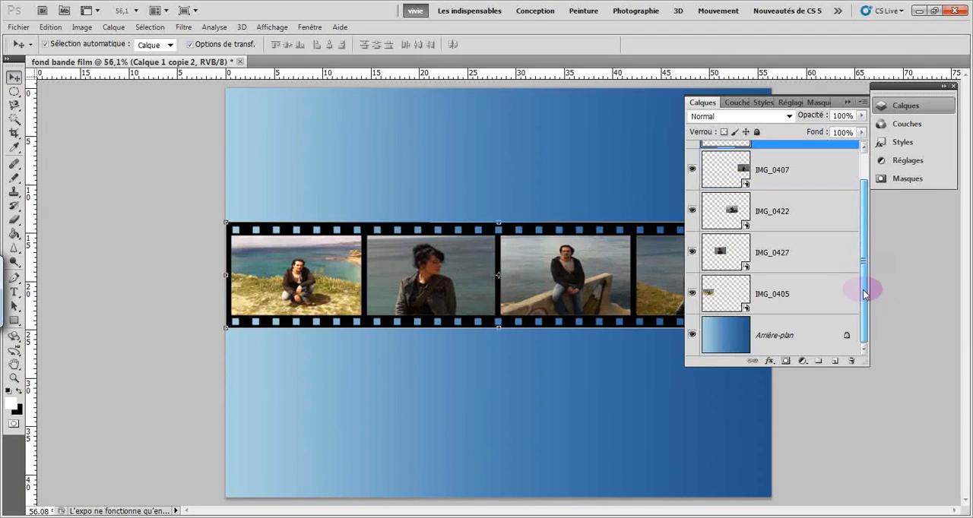
{"action": "left_click", "coordinate": [814, 297], "text": "shift"}
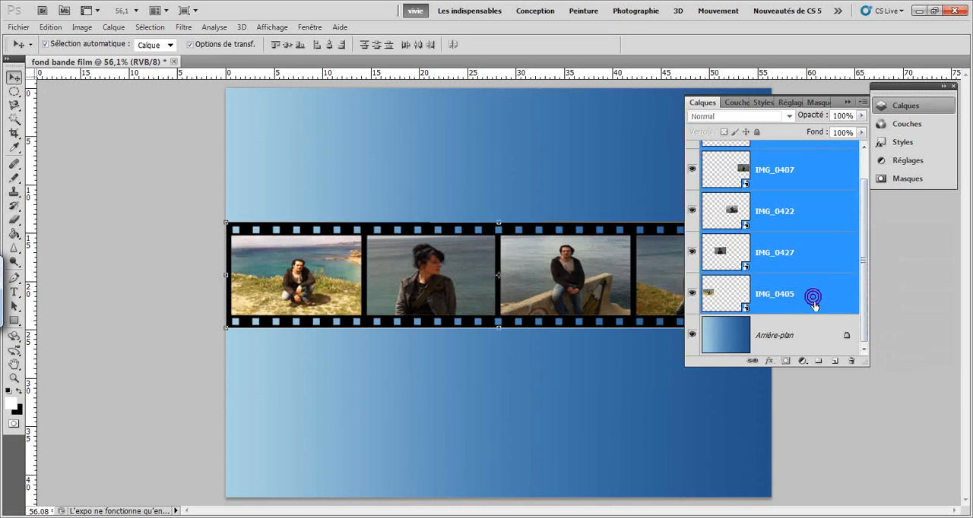
{"action": "right_click", "coordinate": [811, 260]}
{"action": "left_click", "coordinate": [762, 482]}
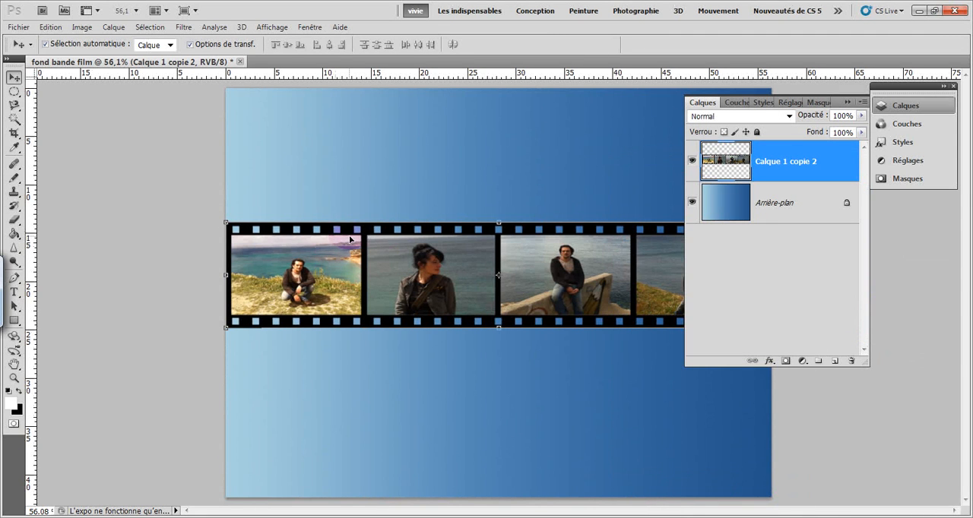
Move the merged film strip up so its top edge sits at about 8 on the vertical ruler
{"action": "left_click_drag", "start_coordinate": [346, 234], "coordinate": [348, 261]}
{"action": "left_click", "coordinate": [328, 383]}
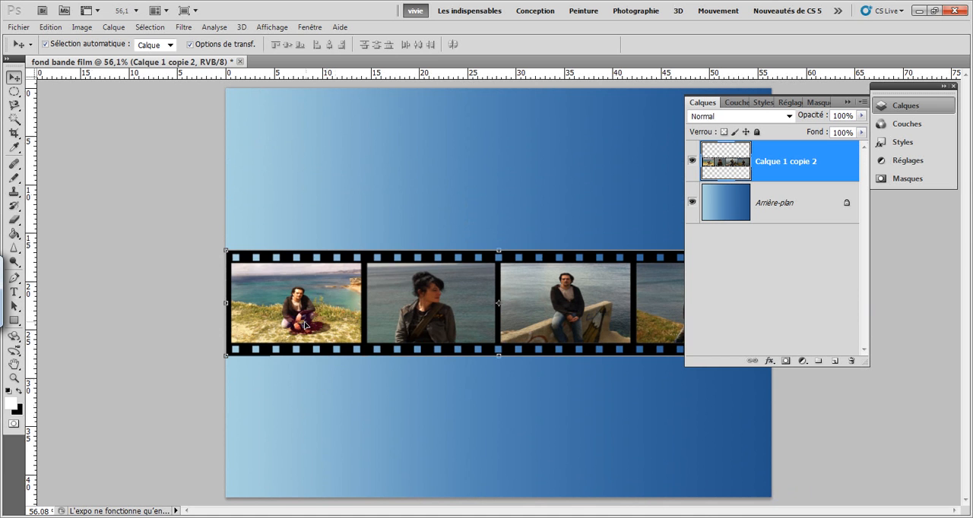
{"action": "left_click_drag", "start_coordinate": [399, 291], "coordinate": [396, 210]}
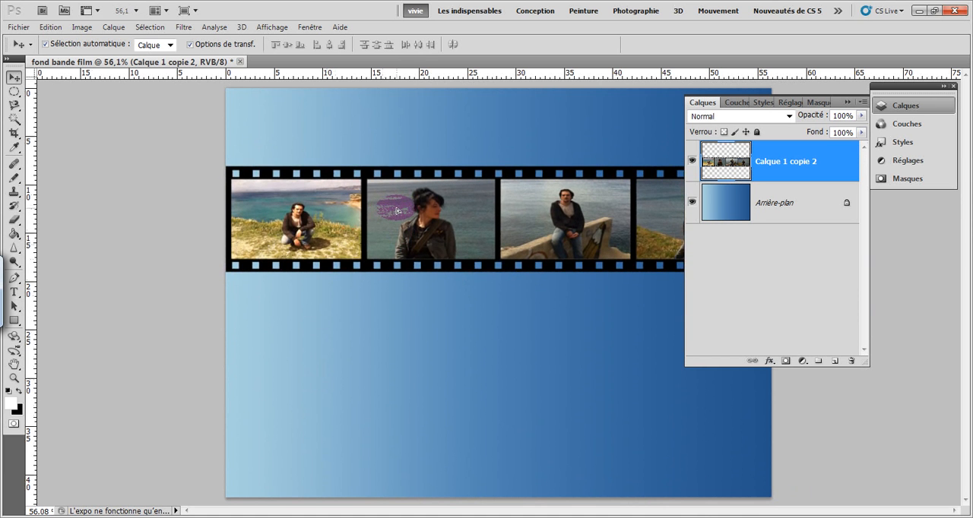
{"action": "left_click_drag", "start_coordinate": [396, 210], "coordinate": [397, 211]}
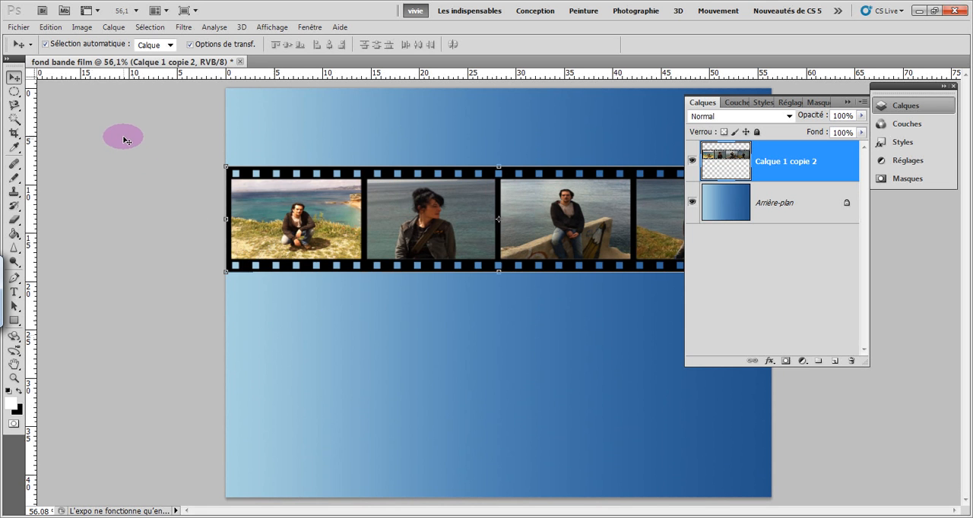
Warp the film strip with the Drapeau preset at 50% inflexion and commit the deformation
{"action": "left_click", "coordinate": [52, 27]}
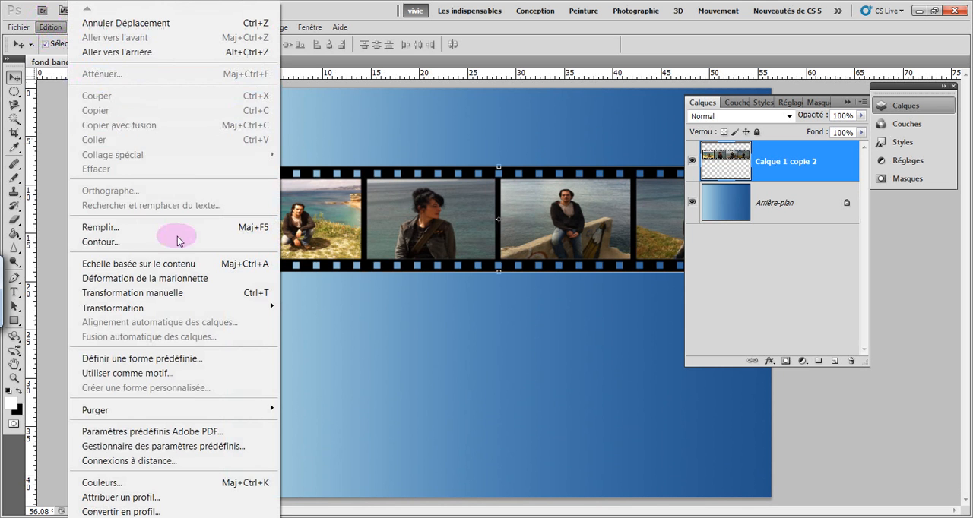
{"action": "mouse_move", "coordinate": [254, 310]}
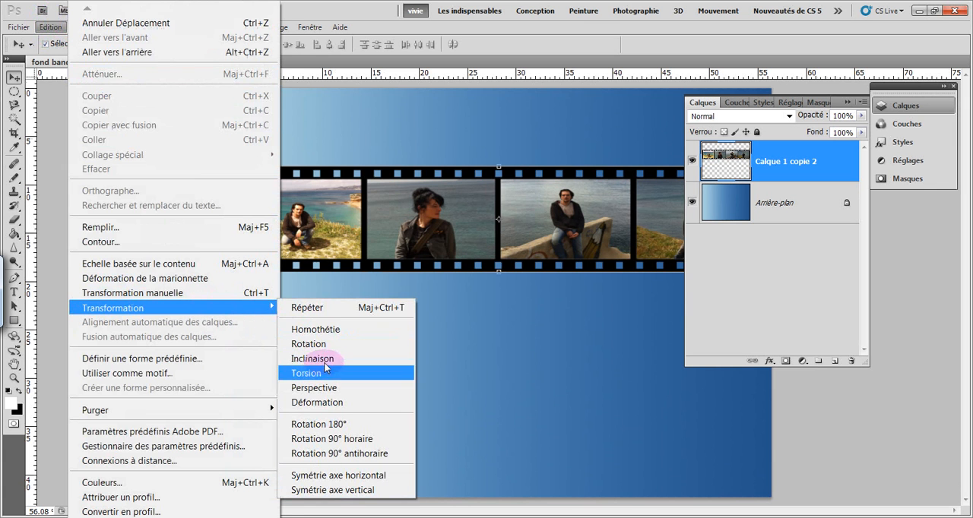
{"action": "left_click", "coordinate": [315, 404]}
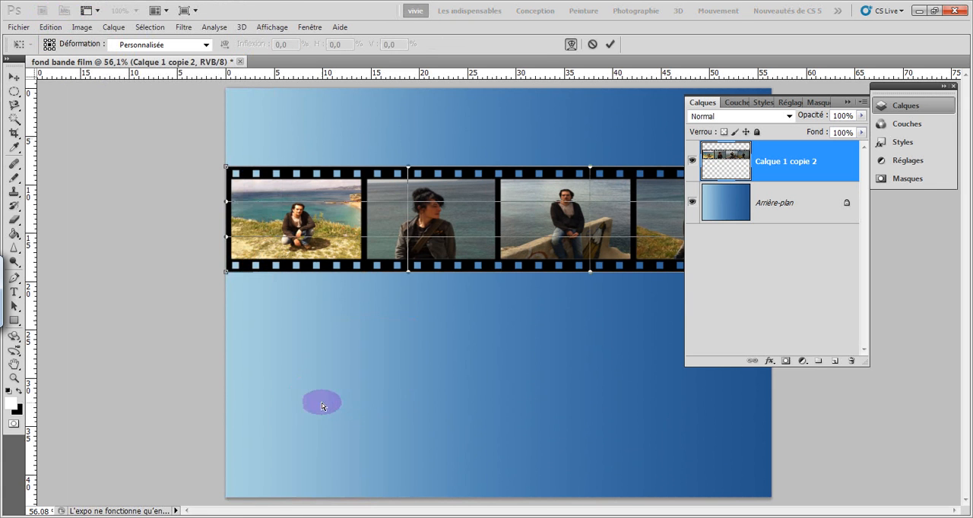
{"action": "left_click", "coordinate": [206, 44]}
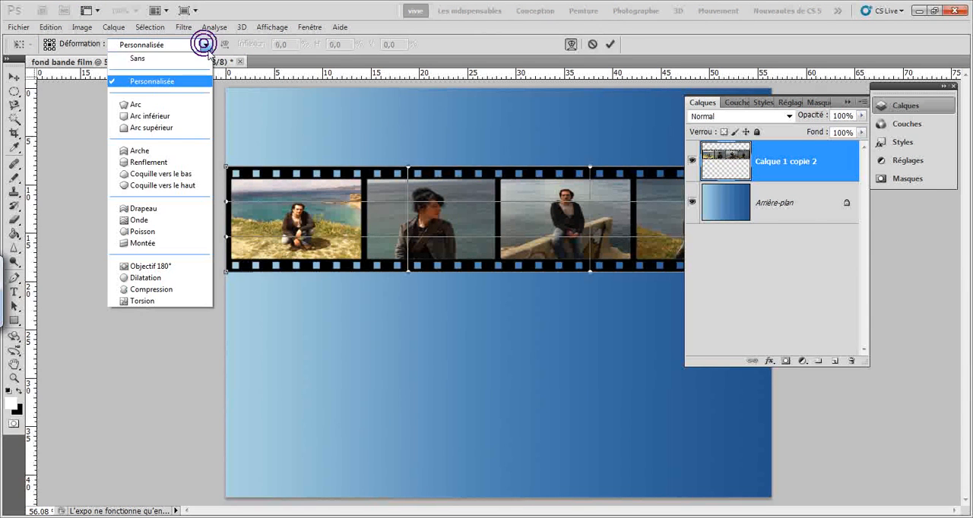
{"action": "left_click", "coordinate": [180, 212]}
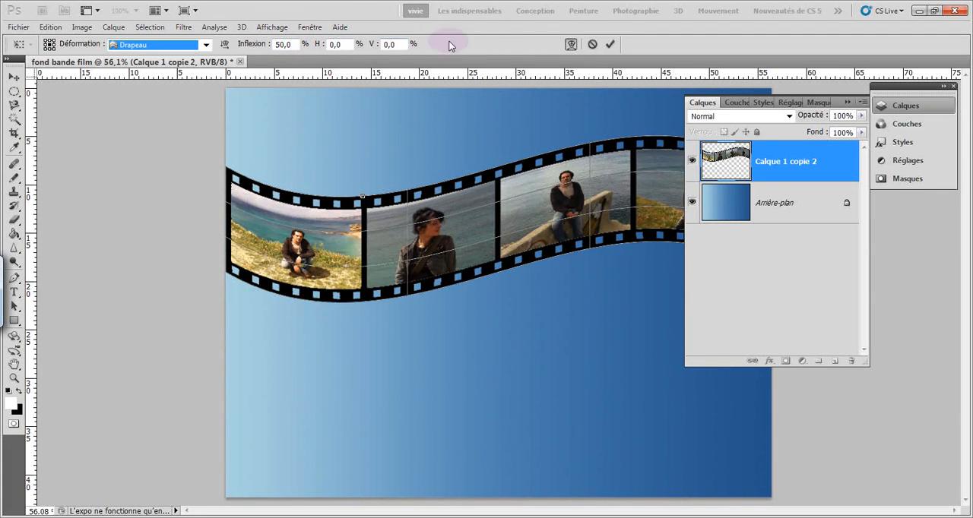
{"action": "left_click", "coordinate": [612, 45]}
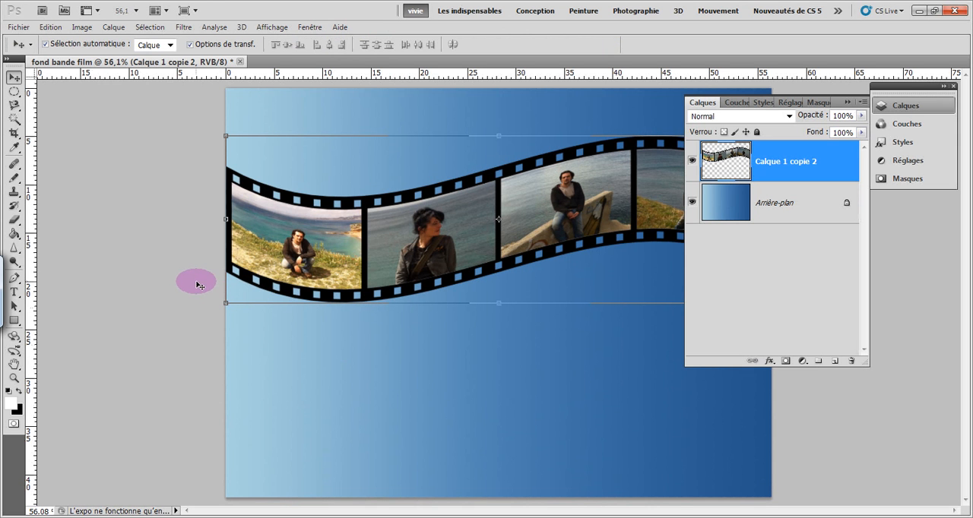
Apply a Perspective transformation to the film strip, narrowing its right end and enlarging its left end to a height of about 220%
{"action": "left_click", "coordinate": [53, 28]}
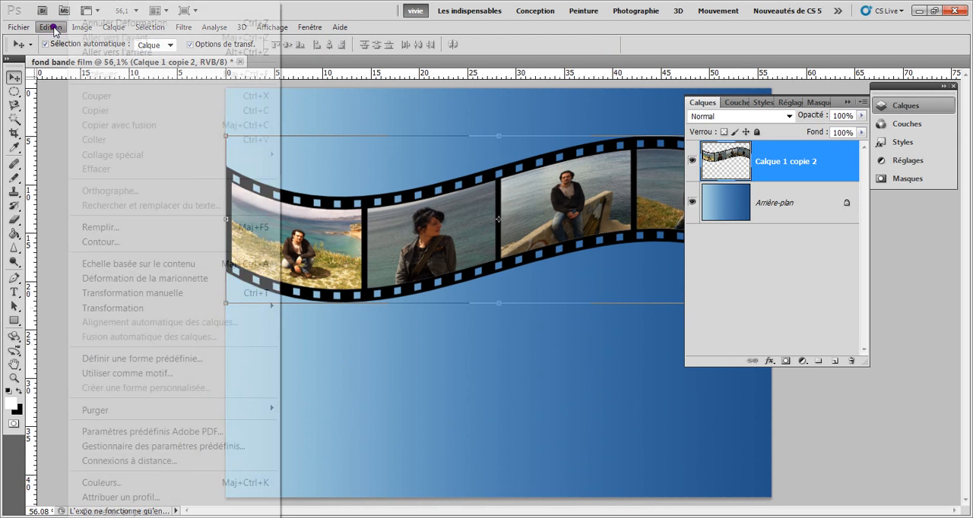
{"action": "mouse_move", "coordinate": [217, 308]}
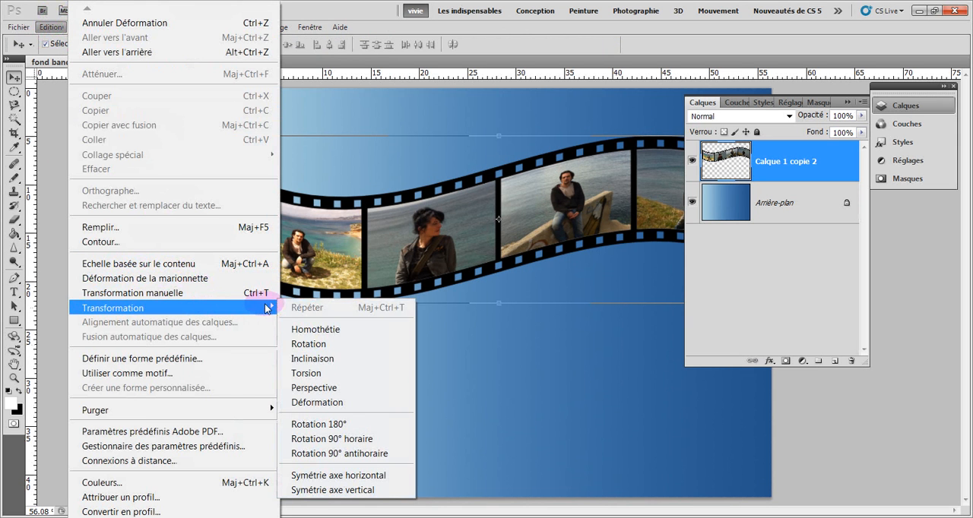
{"action": "left_click", "coordinate": [299, 389]}
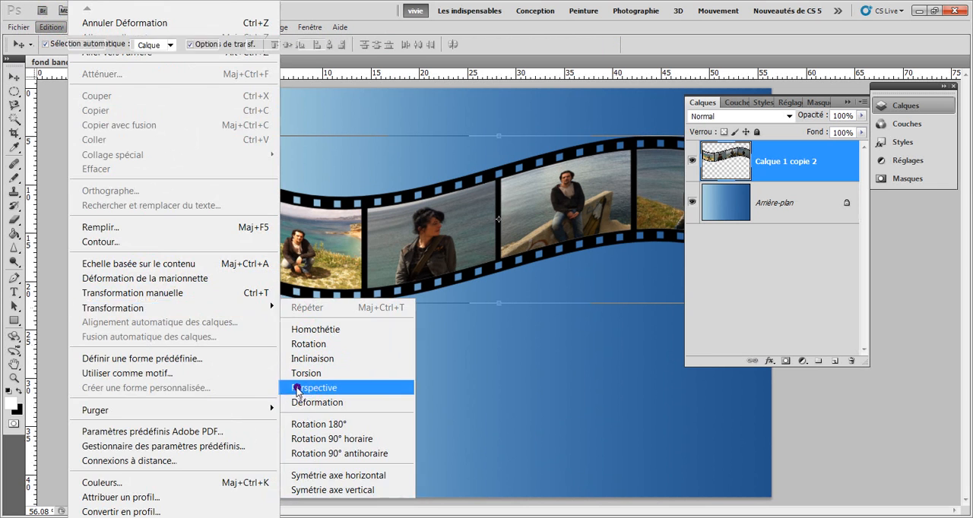
{"action": "left_click", "coordinate": [773, 304]}
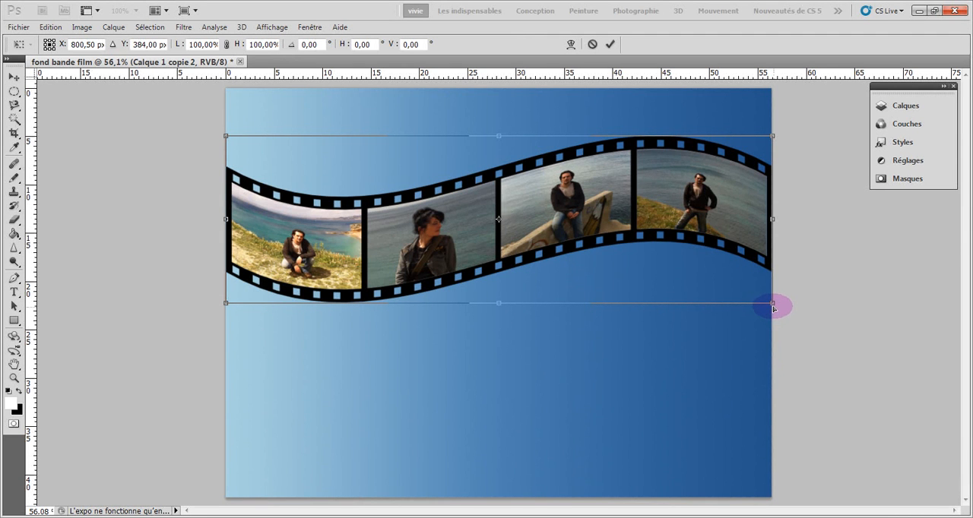
{"action": "left_click_drag", "start_coordinate": [774, 307], "coordinate": [751, 261]}
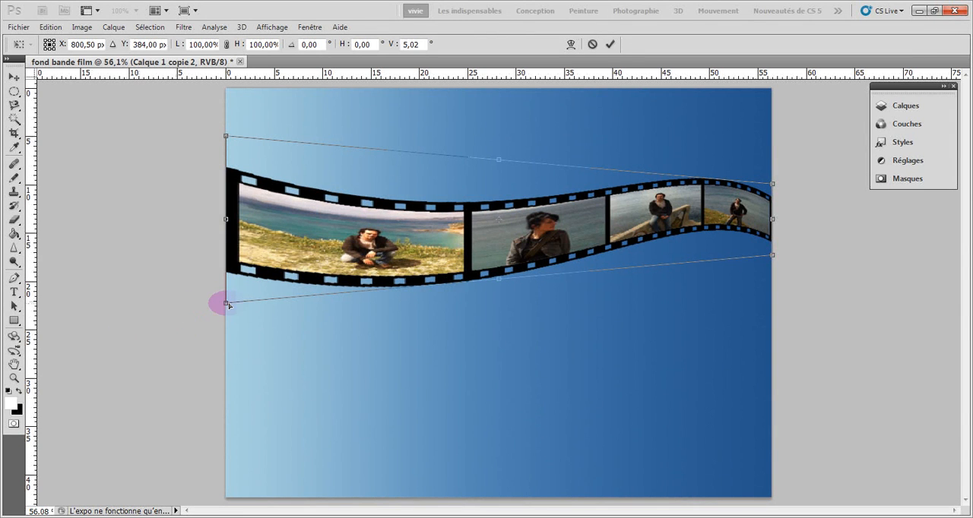
{"action": "left_click_drag", "start_coordinate": [227, 306], "coordinate": [227, 404]}
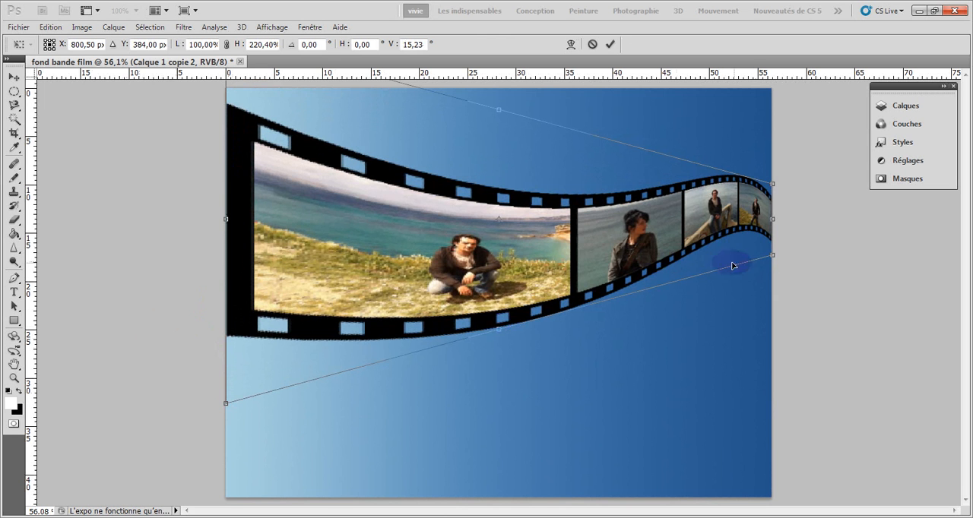
Pull the strip's narrow right end slightly inward and down to a rotation of about 17°, and commit the perspective
{"action": "mouse_move", "coordinate": [774, 259]}
{"action": "left_mouse_down"}
{"action": "mouse_move", "coordinate": [775, 245]}
{"action": "mouse_move", "coordinate": [769, 271]}
{"action": "mouse_move", "coordinate": [768, 258]}
{"action": "left_mouse_up"}
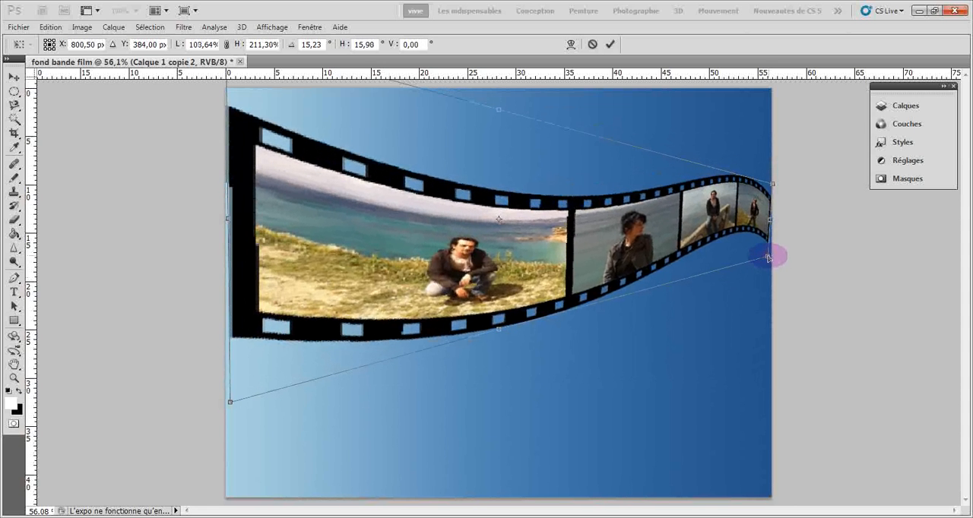
{"action": "left_click_drag", "start_coordinate": [769, 223], "coordinate": [768, 238]}
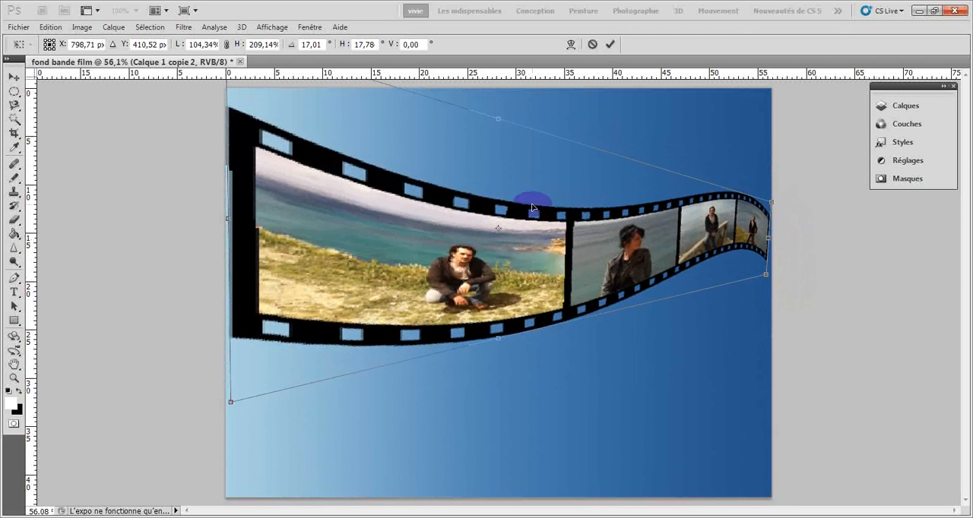
{"action": "left_click", "coordinate": [610, 44]}
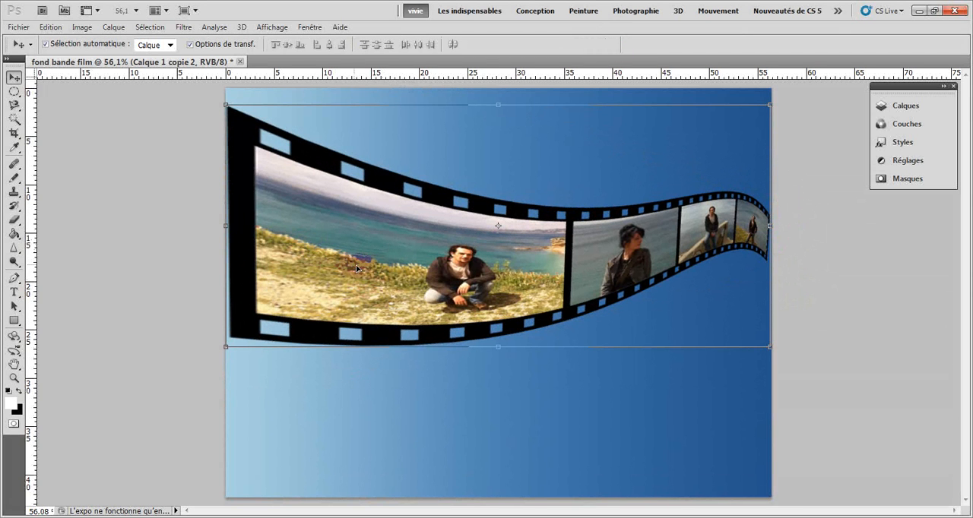
Lower the film strip on the canvas and scale it to about 89.3% width and 123.5% height
{"action": "left_click_drag", "start_coordinate": [340, 251], "coordinate": [347, 286]}
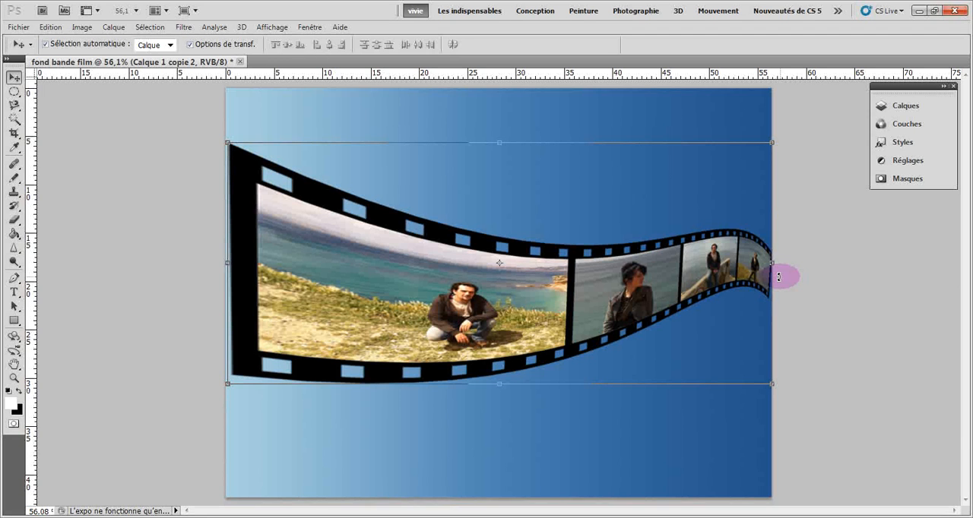
{"action": "left_click", "coordinate": [50, 26]}
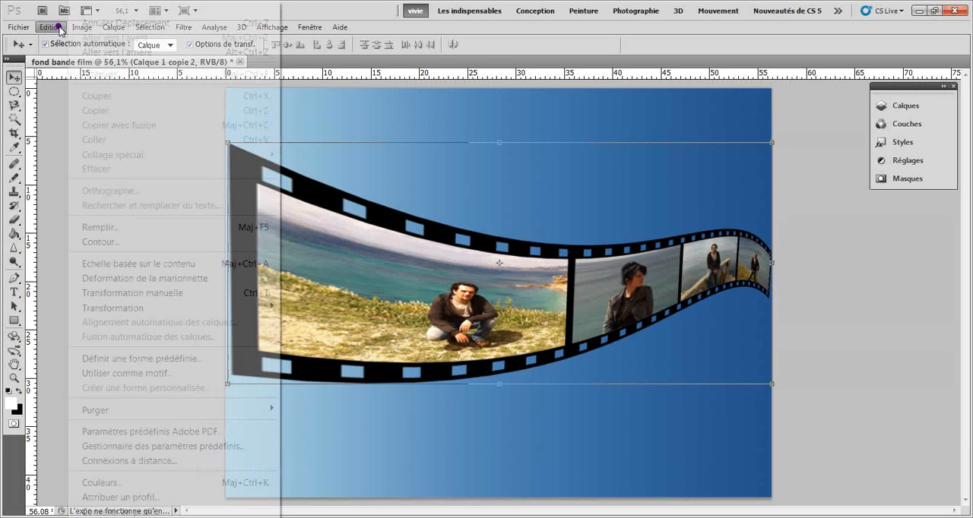
{"action": "mouse_move", "coordinate": [206, 307]}
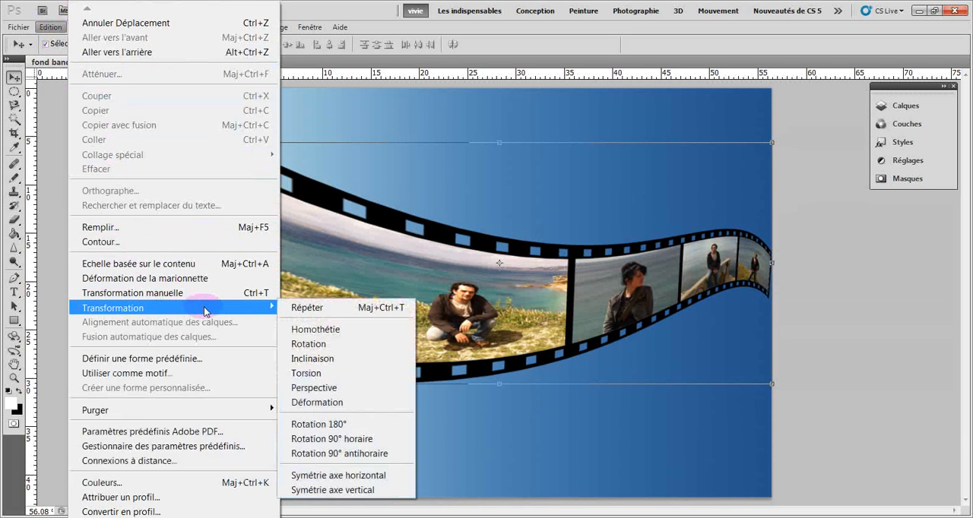
{"action": "left_click", "coordinate": [285, 330]}
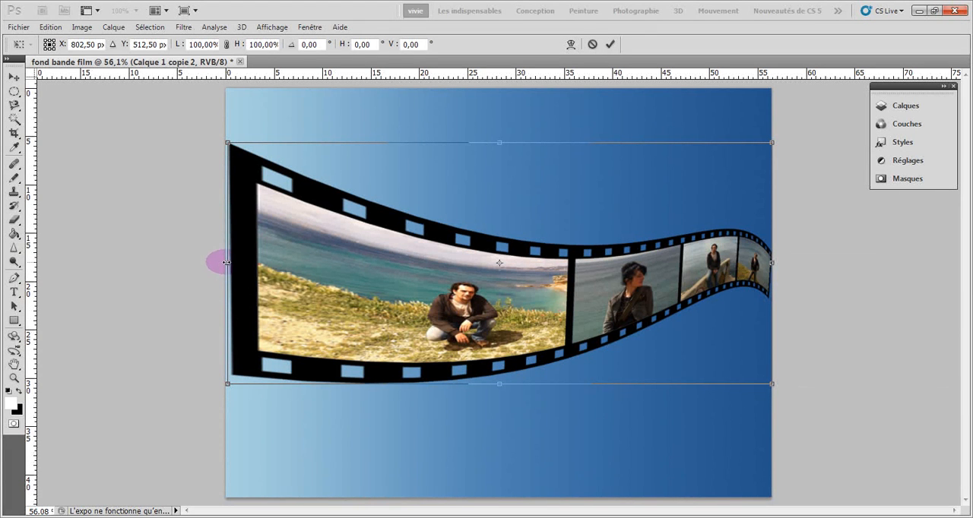
{"action": "left_click_drag", "start_coordinate": [227, 262], "coordinate": [285, 264]}
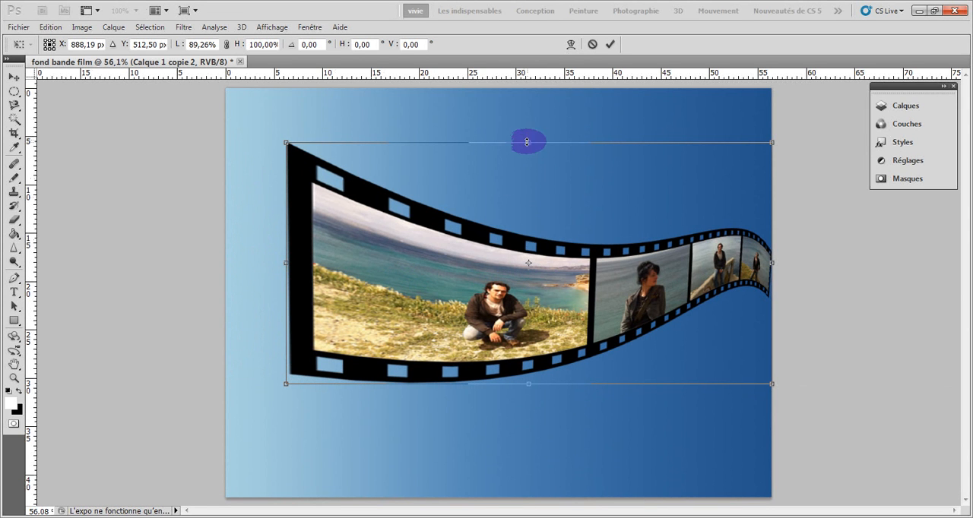
{"action": "left_click_drag", "start_coordinate": [530, 143], "coordinate": [530, 115]}
{"action": "left_click_drag", "start_coordinate": [526, 383], "coordinate": [527, 415]}
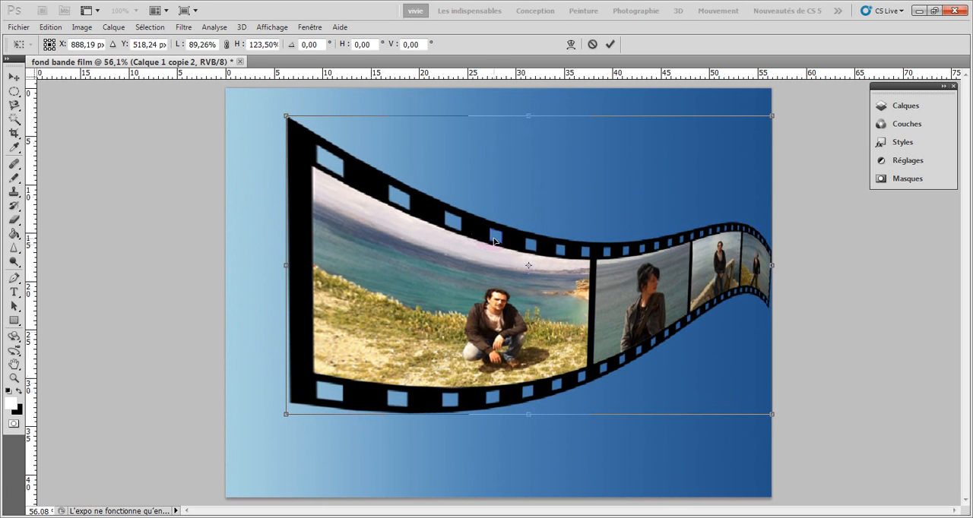
{"action": "key", "text": "Return"}
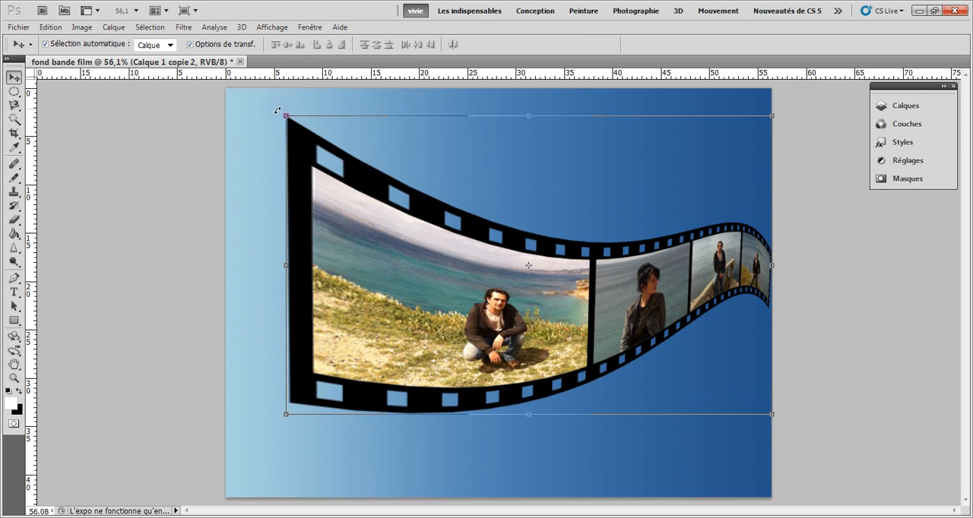
Rotate the film strip clockwise by about 4.7°, commit the rotation and expand the layer list
{"action": "left_click_drag", "start_coordinate": [277, 110], "coordinate": [297, 93]}
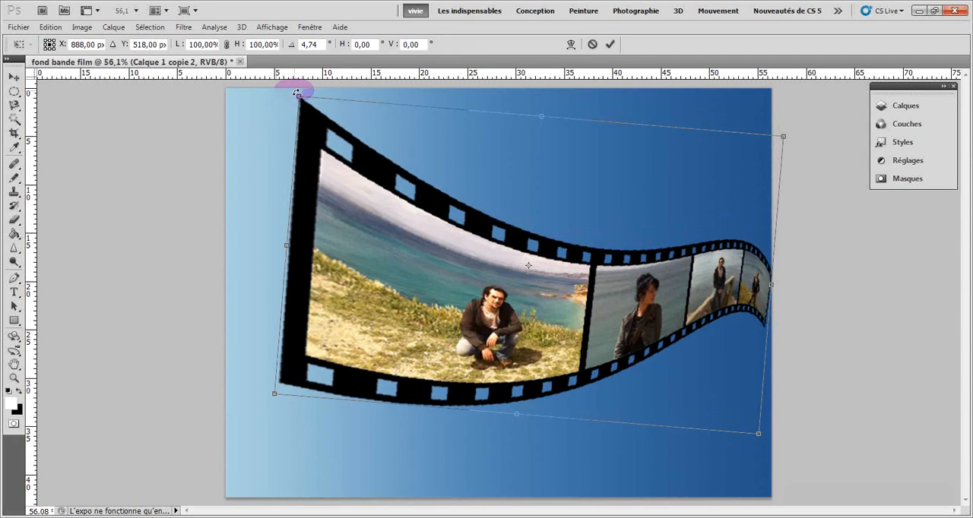
{"action": "left_click", "coordinate": [611, 45]}
{"action": "left_click", "coordinate": [188, 273]}
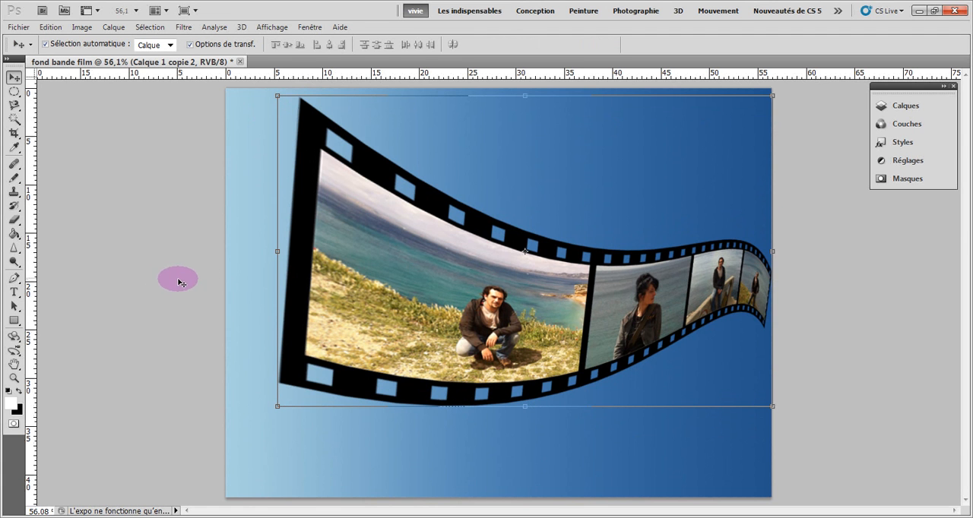
{"action": "left_click", "coordinate": [895, 109]}
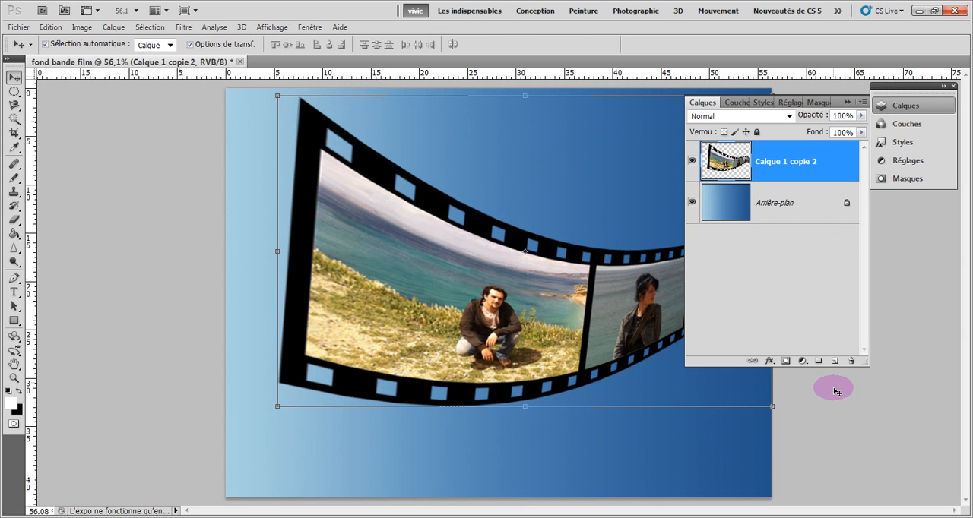
On a new layer, paint a horizontal black stroke across the film strip with a soft round brush at 257 px, 0% hardness
{"action": "left_click", "coordinate": [835, 361]}
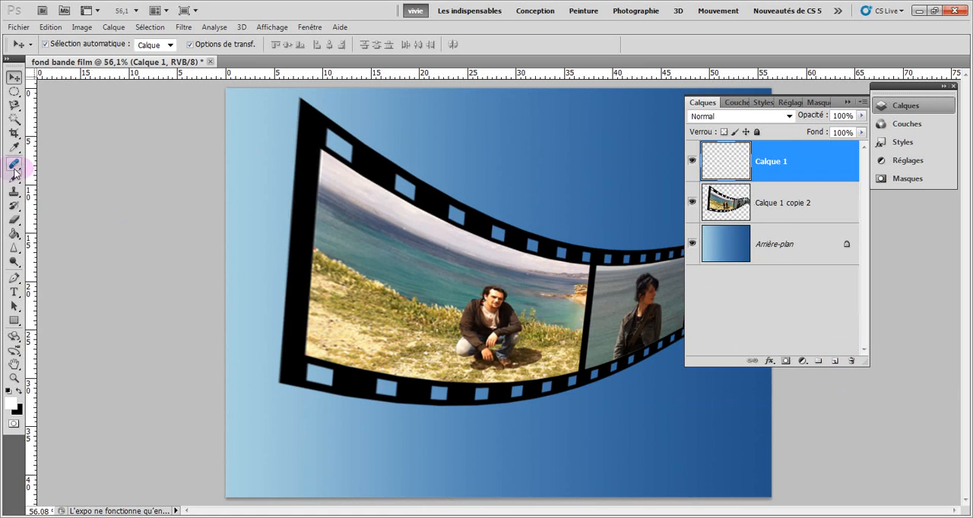
{"action": "left_click_drag", "start_coordinate": [14, 178], "coordinate": [53, 177]}
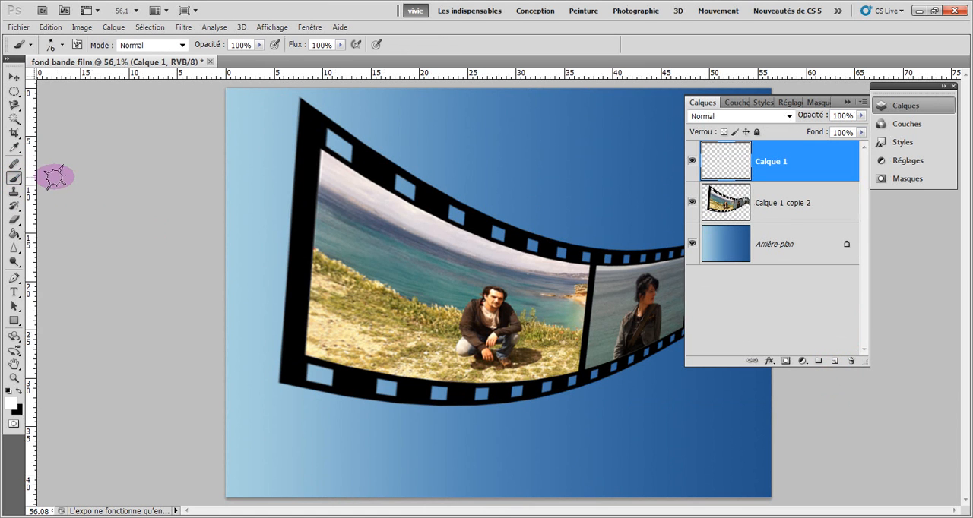
{"action": "left_click", "coordinate": [63, 47]}
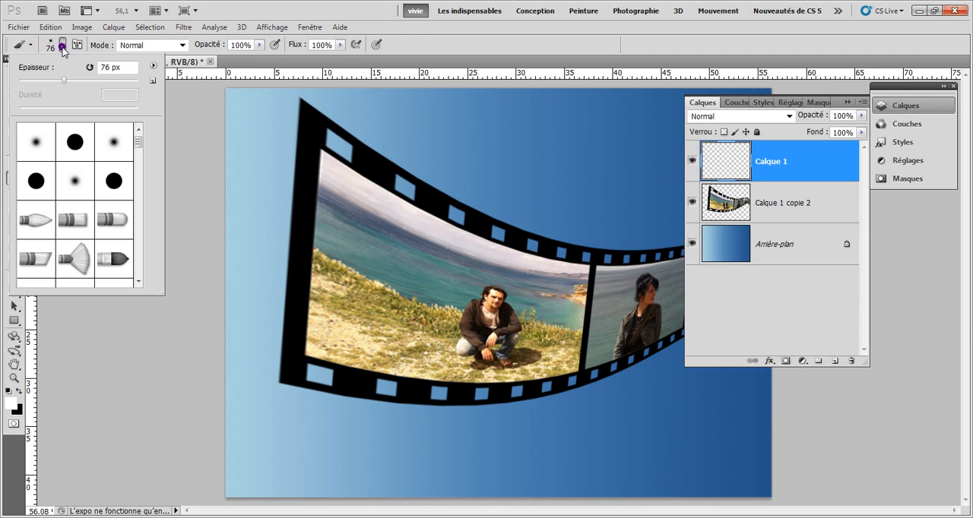
{"action": "left_click", "coordinate": [35, 147]}
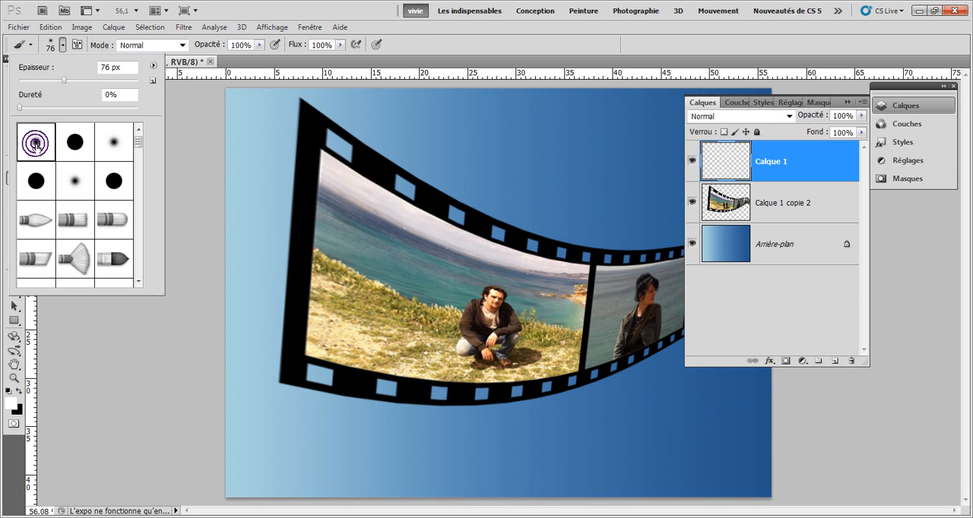
{"action": "left_click_drag", "start_coordinate": [67, 80], "coordinate": [80, 80]}
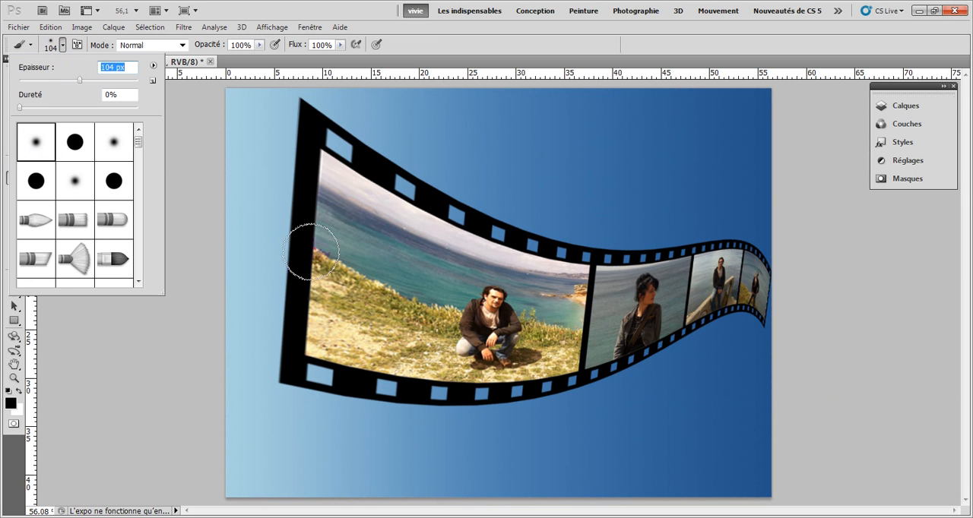
{"action": "left_click", "coordinate": [111, 81]}
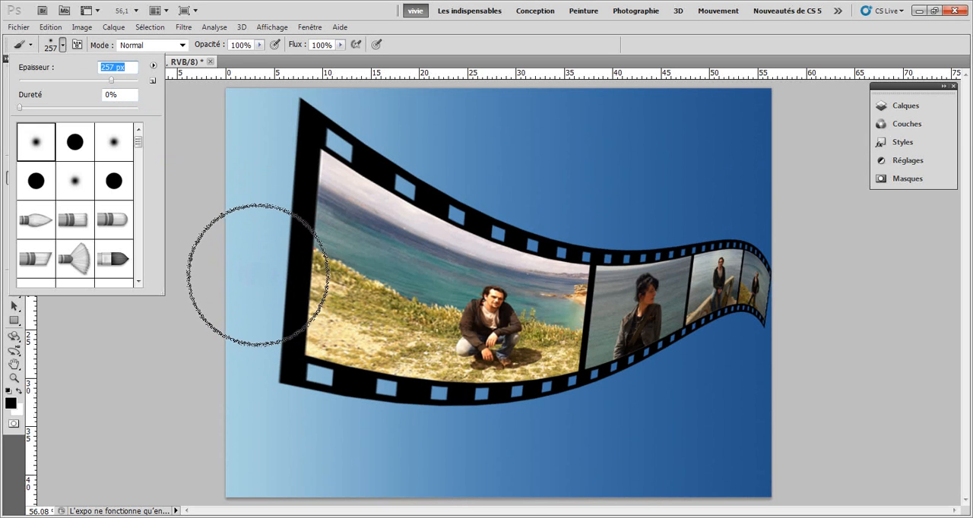
{"action": "mouse_move", "coordinate": [250, 277]}
{"action": "left_mouse_down"}
{"action": "mouse_move", "coordinate": [490, 308]}
{"action": "mouse_move", "coordinate": [597, 283]}
{"action": "mouse_move", "coordinate": [733, 342]}
{"action": "mouse_move", "coordinate": [758, 321]}
{"action": "left_mouse_up"}
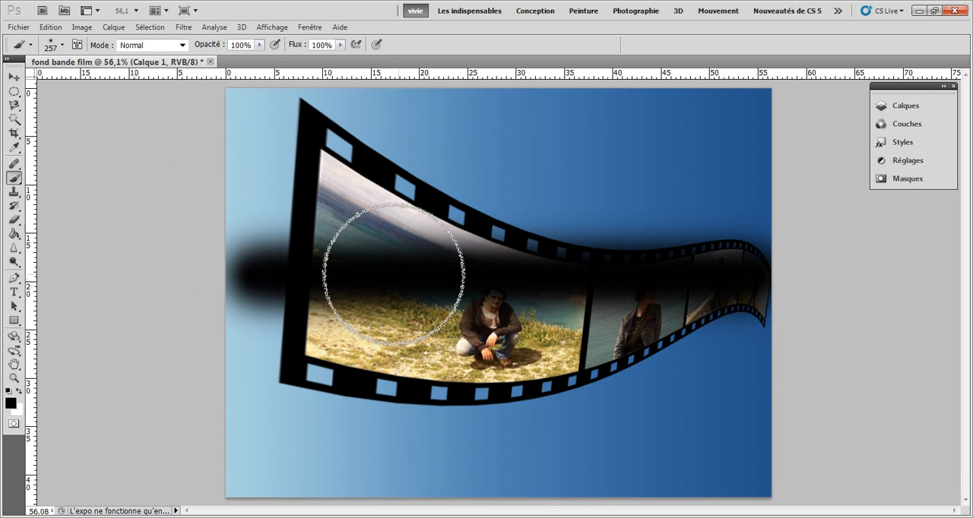
Apply a Perspective transformation to the black stroke, lowering it, tapering its right end and enlarging its left end to a height of about 218%
{"action": "left_click", "coordinate": [903, 105]}
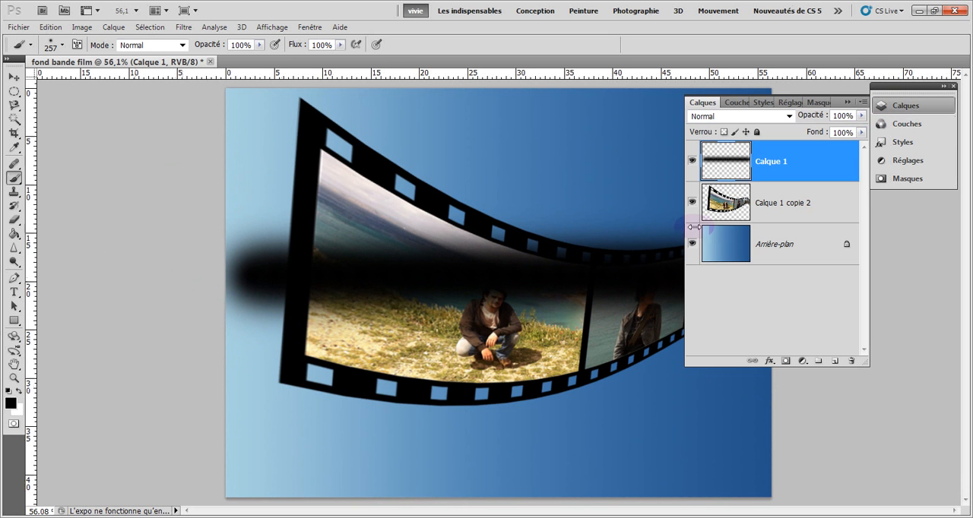
{"action": "left_click", "coordinate": [50, 27]}
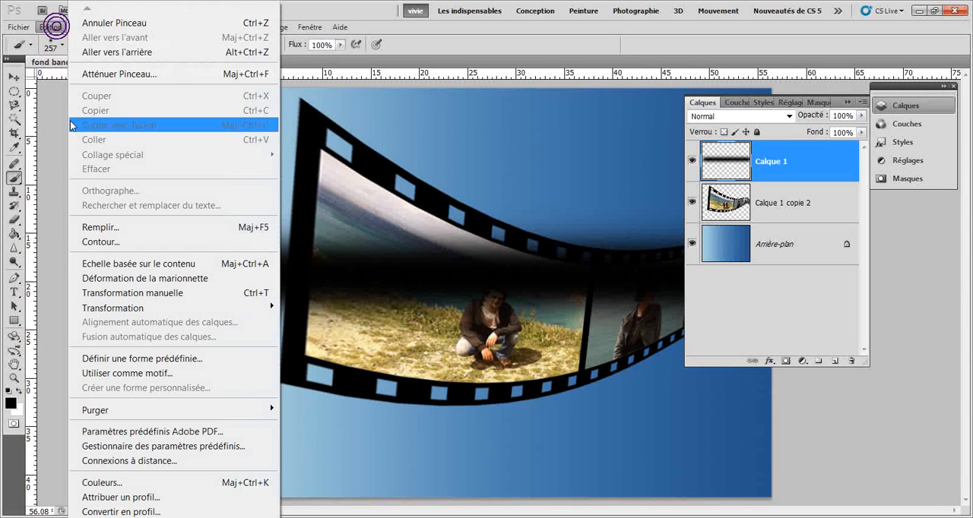
{"action": "mouse_move", "coordinate": [164, 308]}
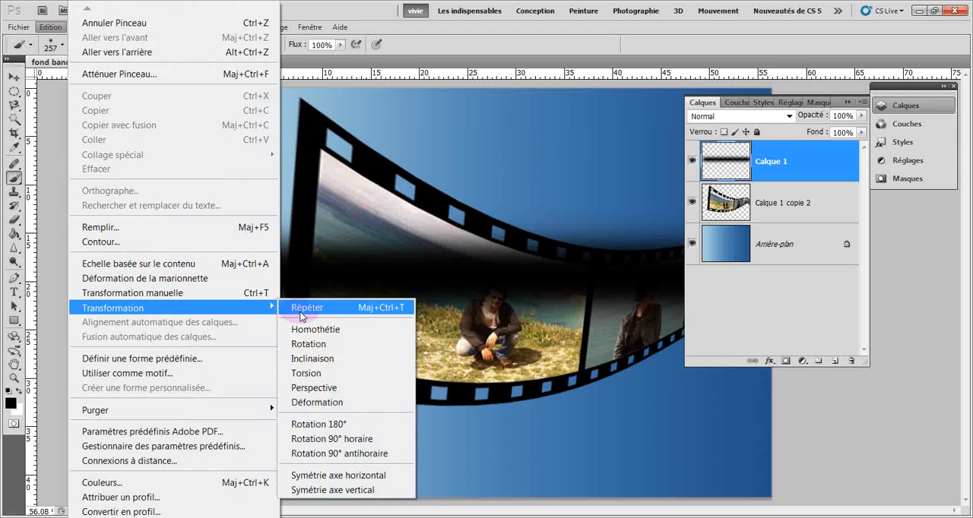
{"action": "left_click", "coordinate": [286, 390]}
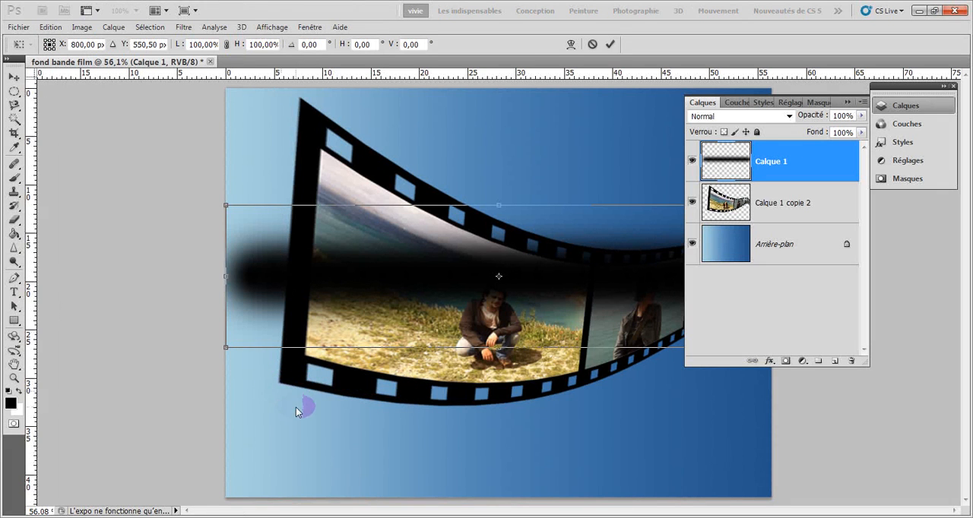
{"action": "left_click", "coordinate": [849, 101]}
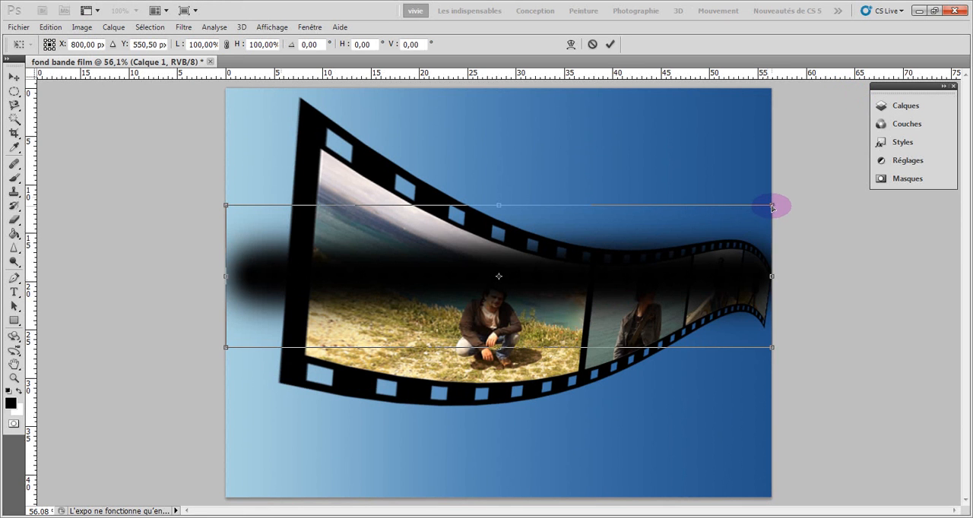
{"action": "left_click_drag", "start_coordinate": [772, 207], "coordinate": [728, 329]}
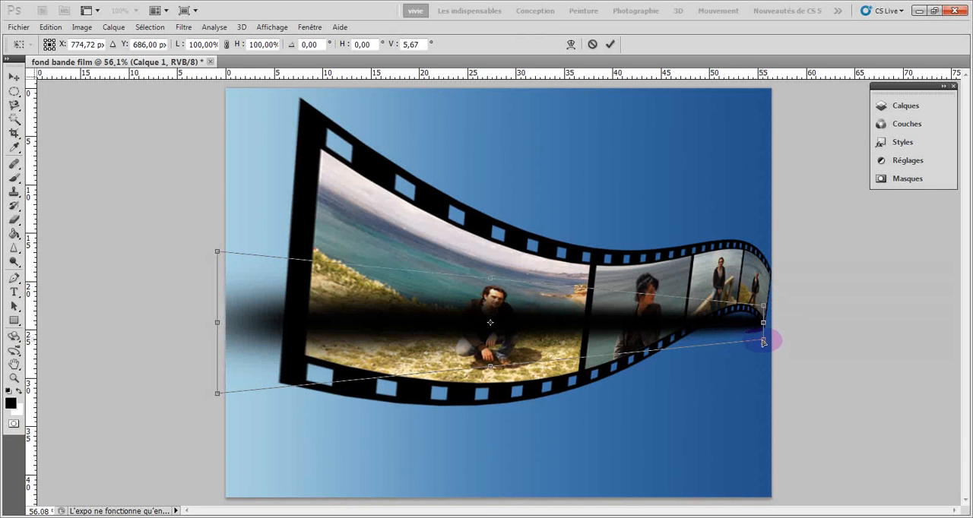
{"action": "left_click_drag", "start_coordinate": [764, 342], "coordinate": [763, 335]}
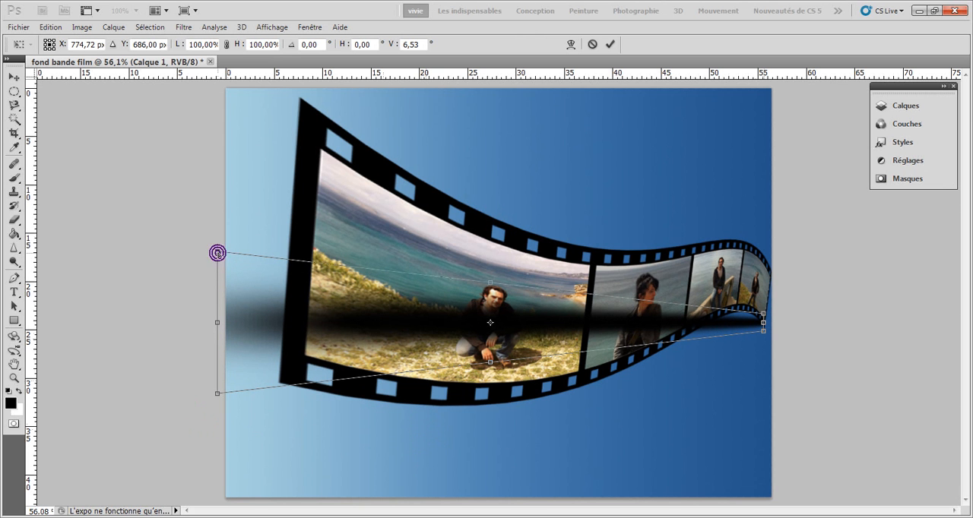
{"action": "left_click_drag", "start_coordinate": [217, 252], "coordinate": [210, 172]}
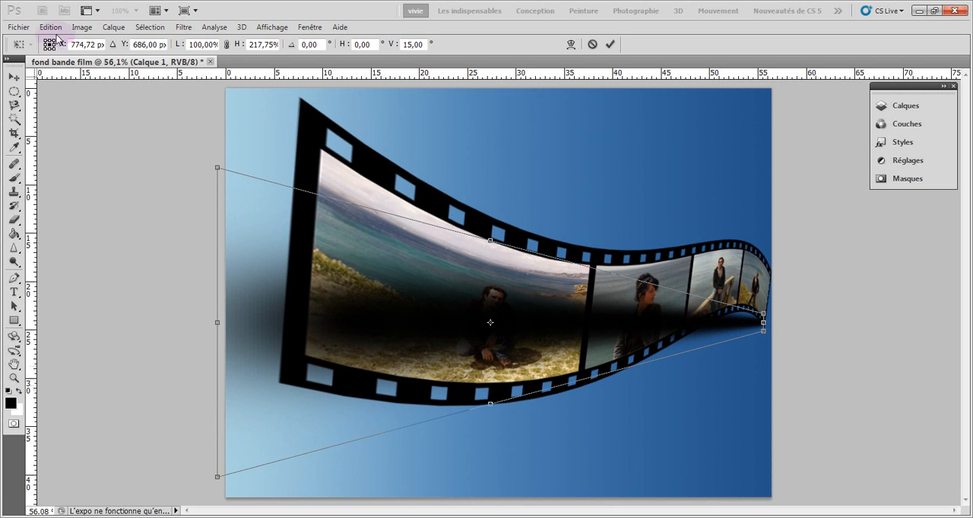
{"action": "left_click", "coordinate": [610, 45]}
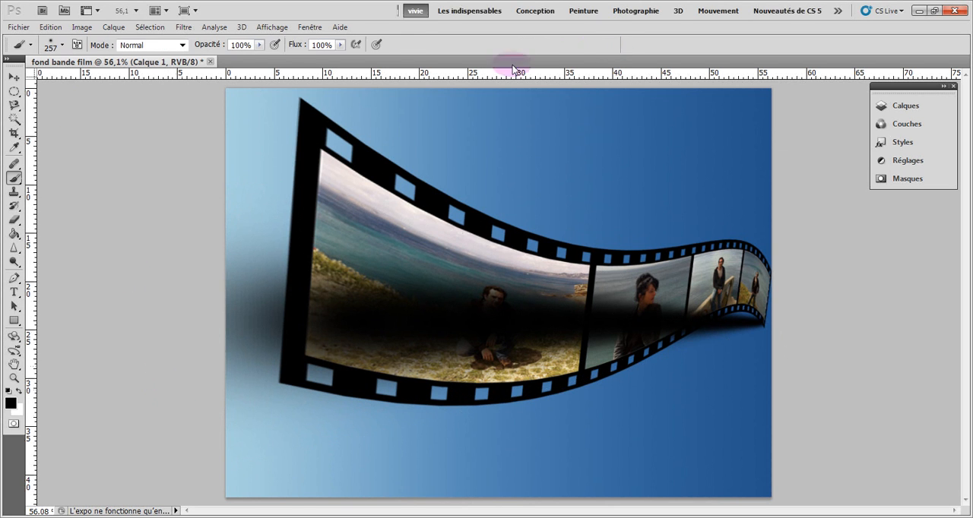
Shift the tapered black stroke slightly down to about X 769 px, Y 698 px with a transformation and commit it
{"action": "left_click", "coordinate": [51, 28]}
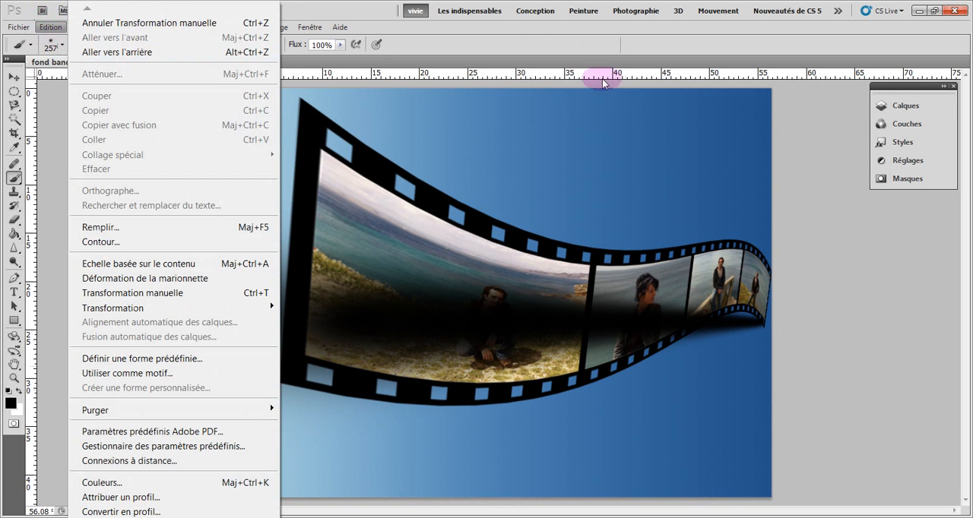
{"action": "left_click", "coordinate": [901, 107]}
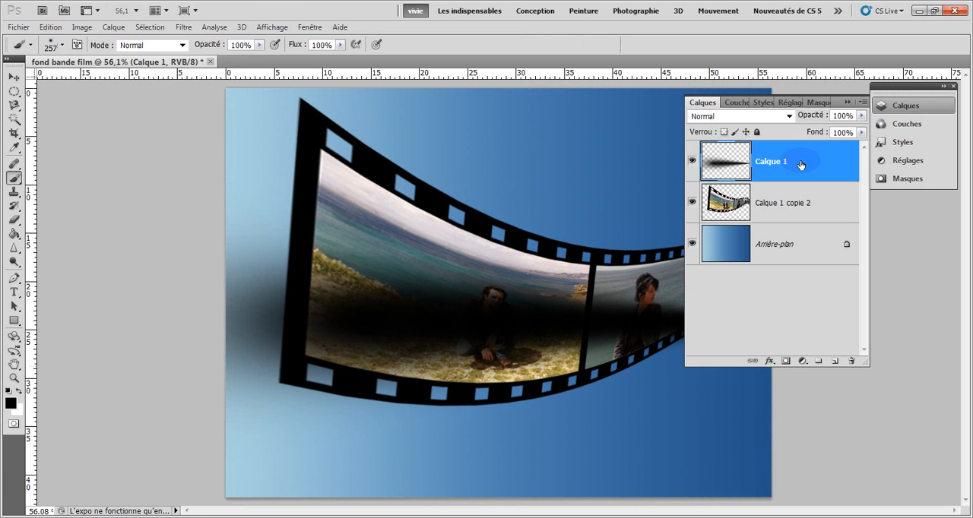
{"action": "left_click", "coordinate": [51, 28]}
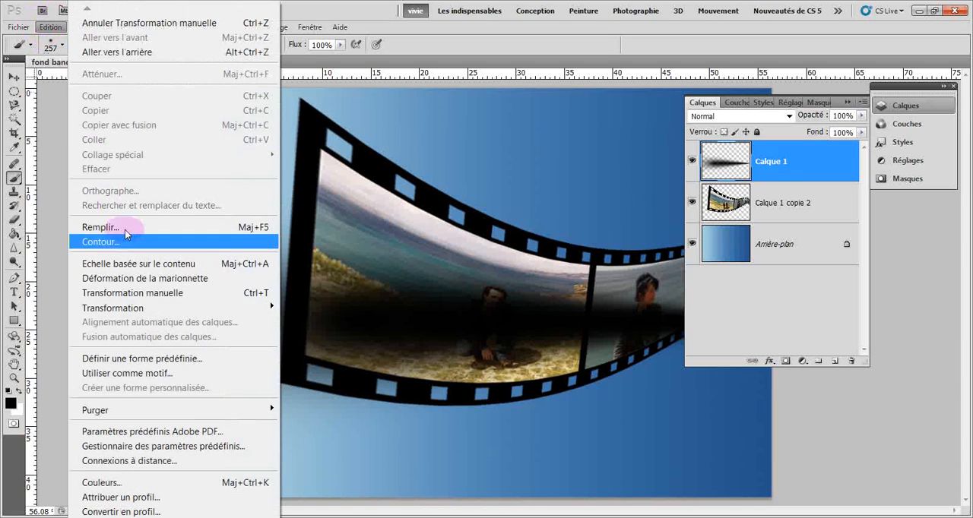
{"action": "mouse_move", "coordinate": [202, 314]}
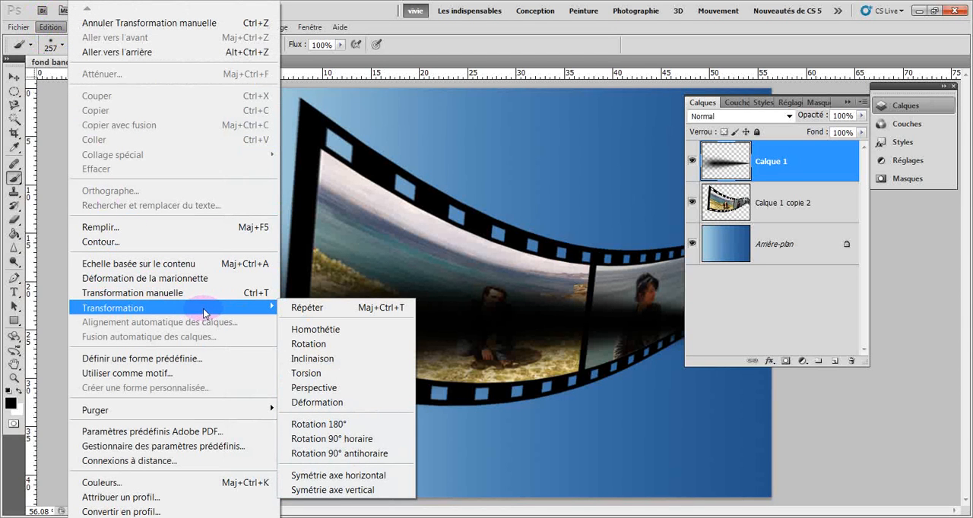
{"action": "left_click", "coordinate": [322, 346]}
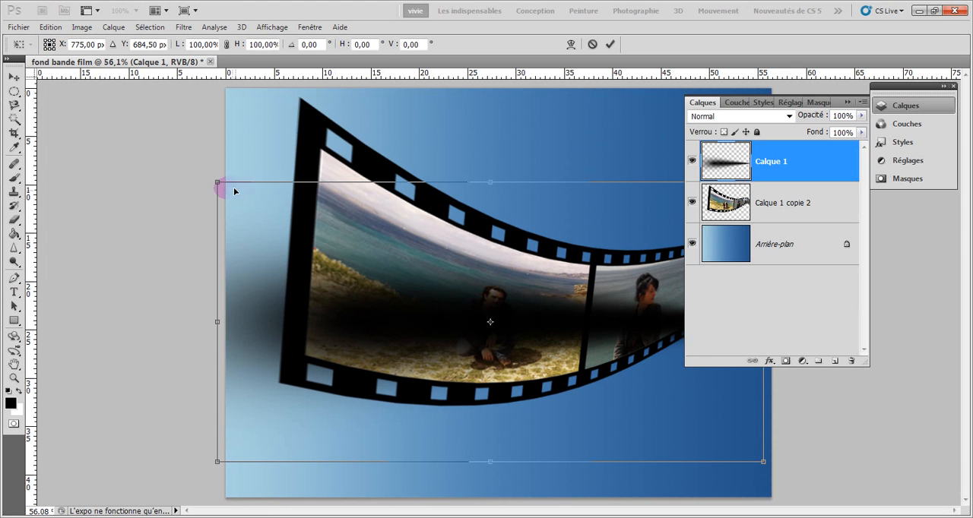
{"action": "left_click", "coordinate": [848, 103]}
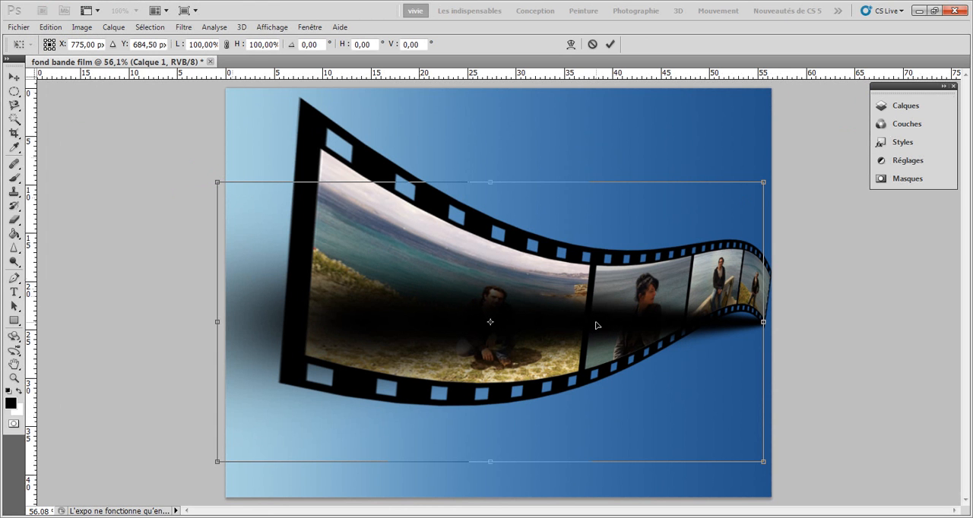
{"action": "left_click_drag", "start_coordinate": [599, 325], "coordinate": [597, 330]}
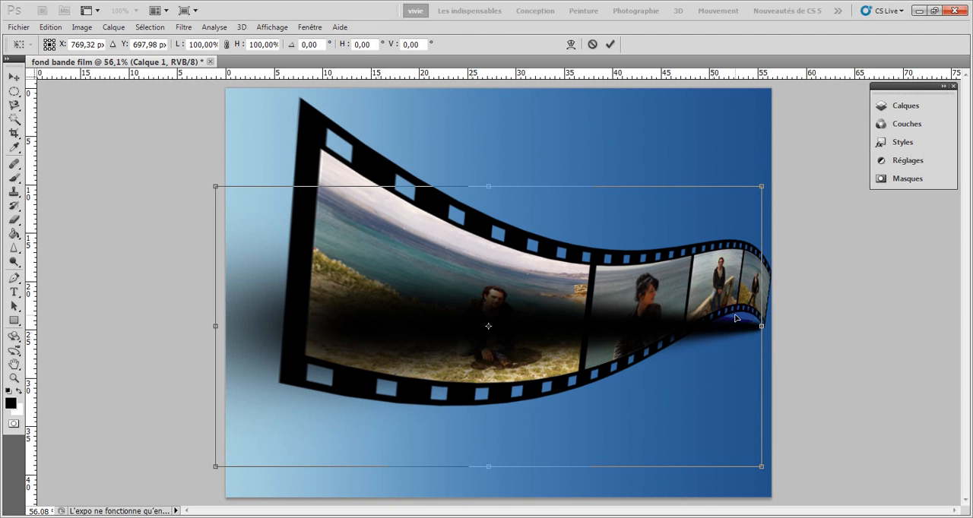
{"action": "left_click", "coordinate": [896, 105]}
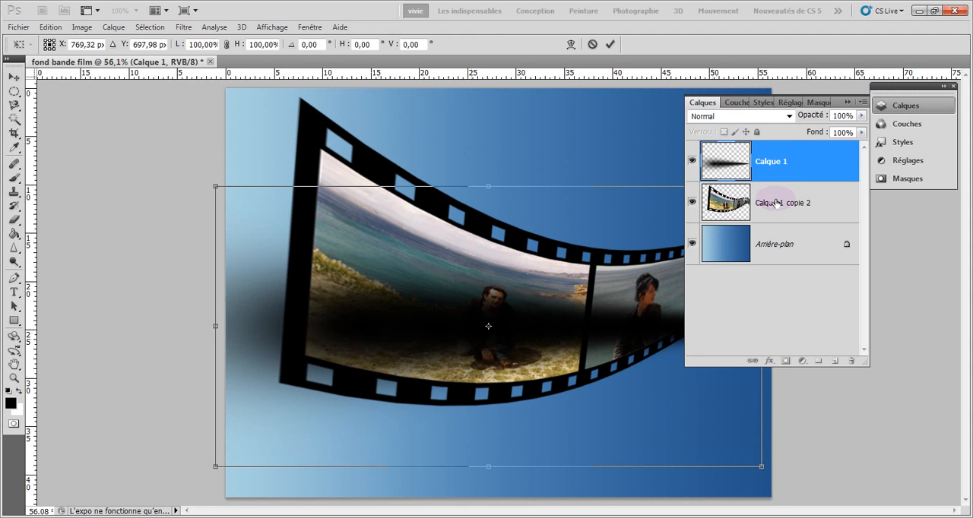
{"action": "left_click", "coordinate": [611, 46]}
{"action": "key", "text": "b"}
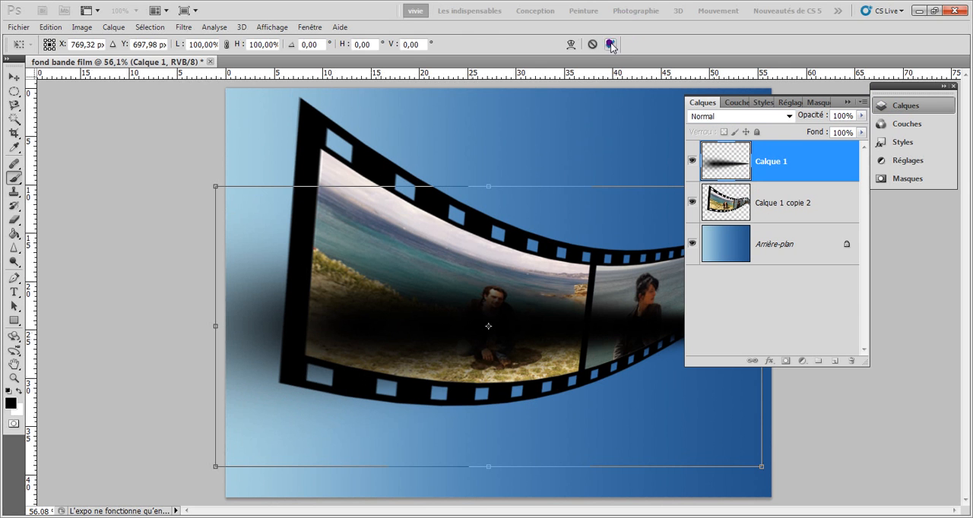
Place the shadow layer Calque 1 beneath the film strip layer Calque 1 copie 2
{"action": "left_click_drag", "start_coordinate": [779, 163], "coordinate": [777, 213]}
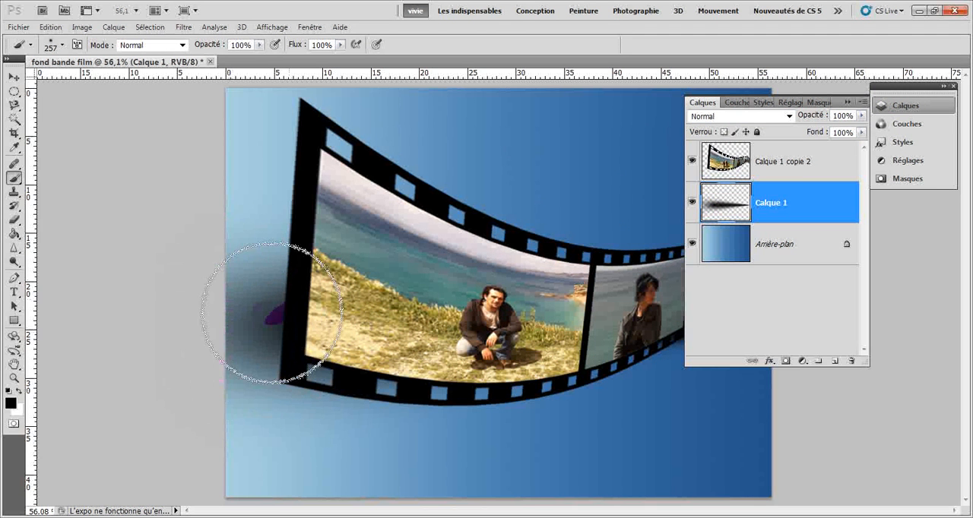
{"action": "left_click", "coordinate": [848, 104]}
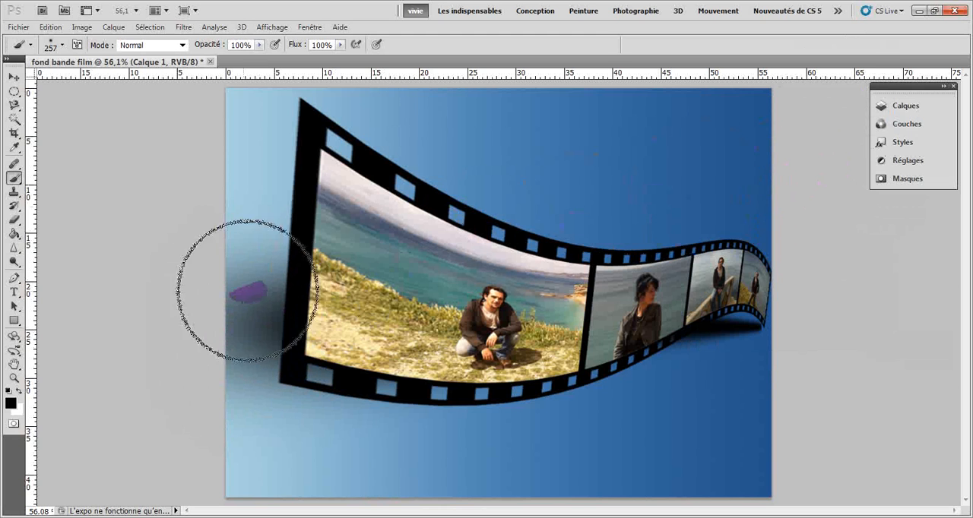
{"action": "left_click", "coordinate": [891, 108]}
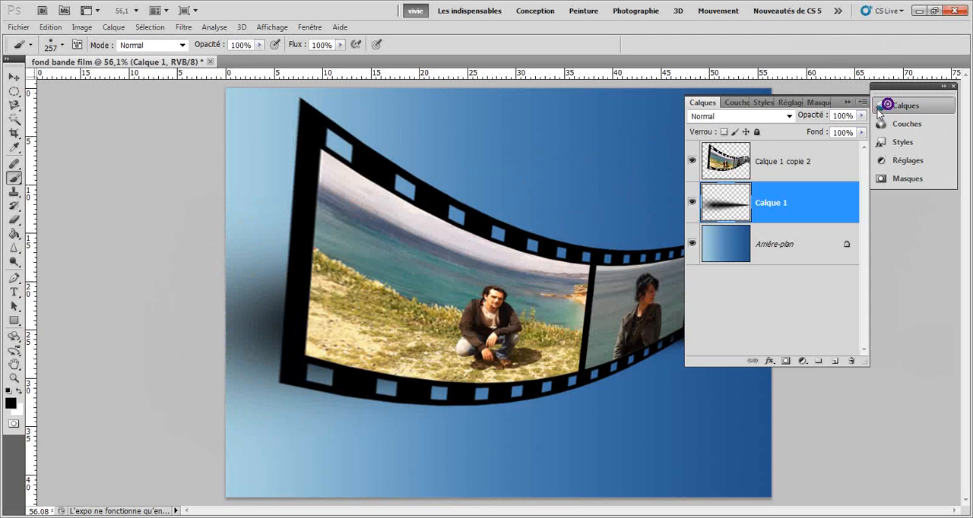
Lower the shadow to about X 781 px, Y 757.5 px, rotate it by about -4.87° and commit the rotation
{"action": "left_click", "coordinate": [14, 77]}
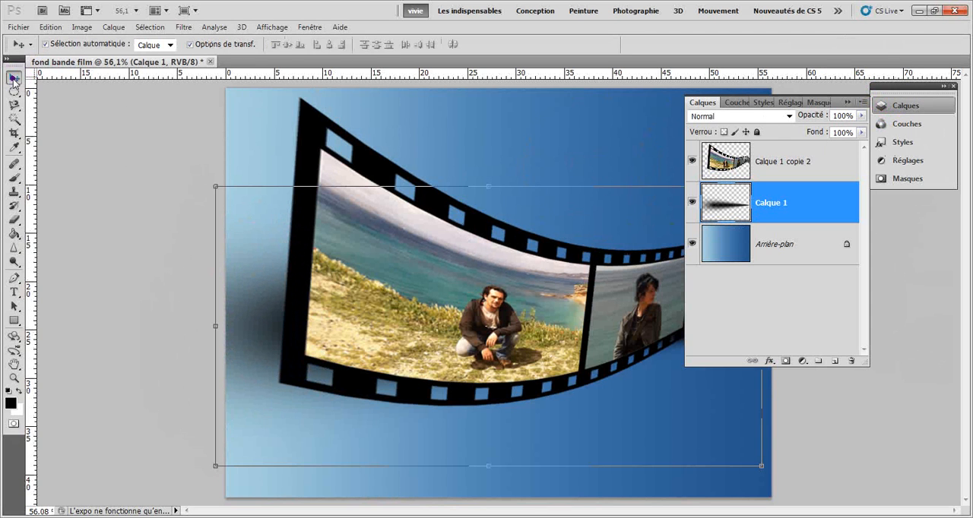
{"action": "left_click_drag", "start_coordinate": [259, 337], "coordinate": [263, 357]}
{"action": "left_click", "coordinate": [854, 97]}
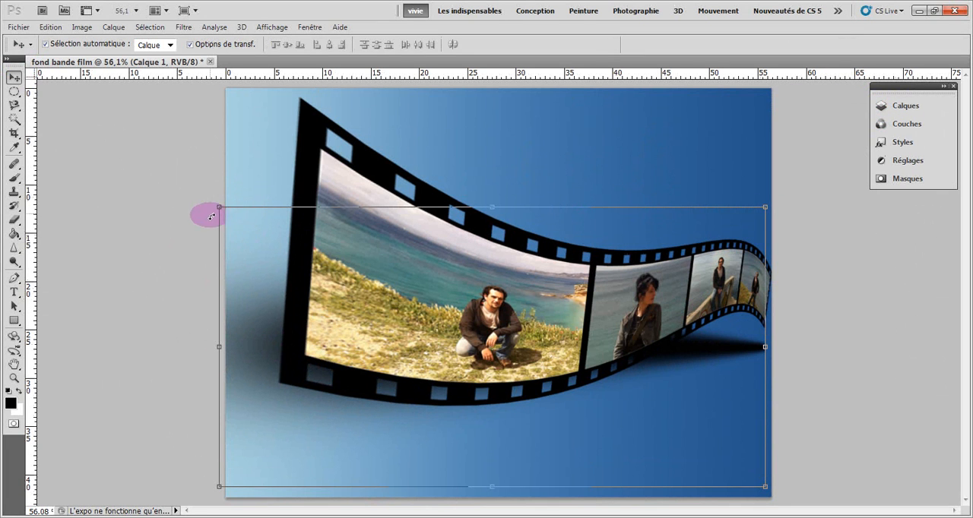
{"action": "left_click_drag", "start_coordinate": [208, 203], "coordinate": [193, 223]}
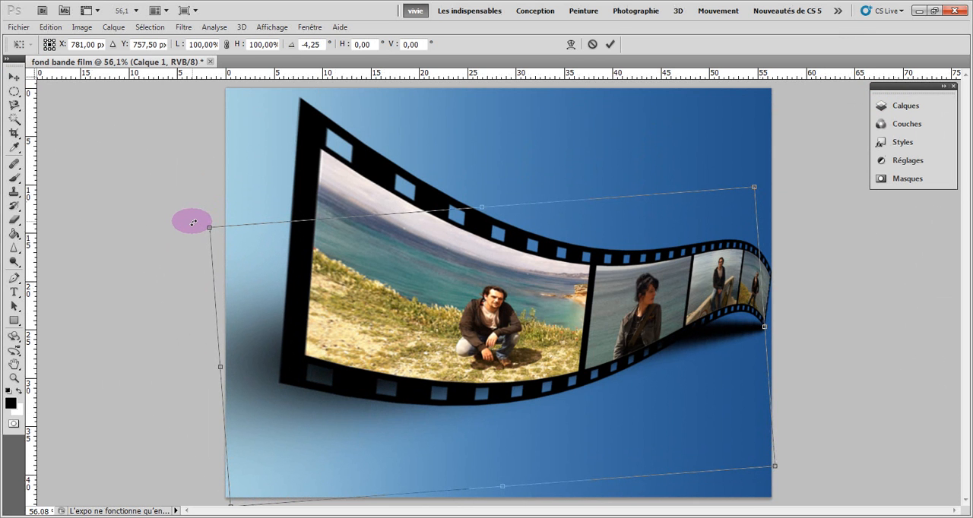
{"action": "left_click_drag", "start_coordinate": [193, 223], "coordinate": [193, 224]}
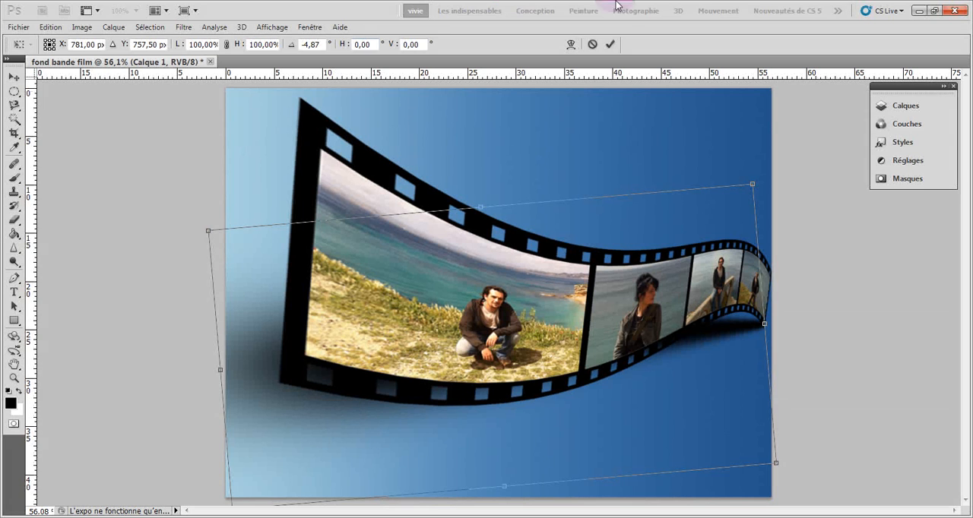
{"action": "left_click", "coordinate": [610, 44]}
{"action": "left_click", "coordinate": [87, 193]}
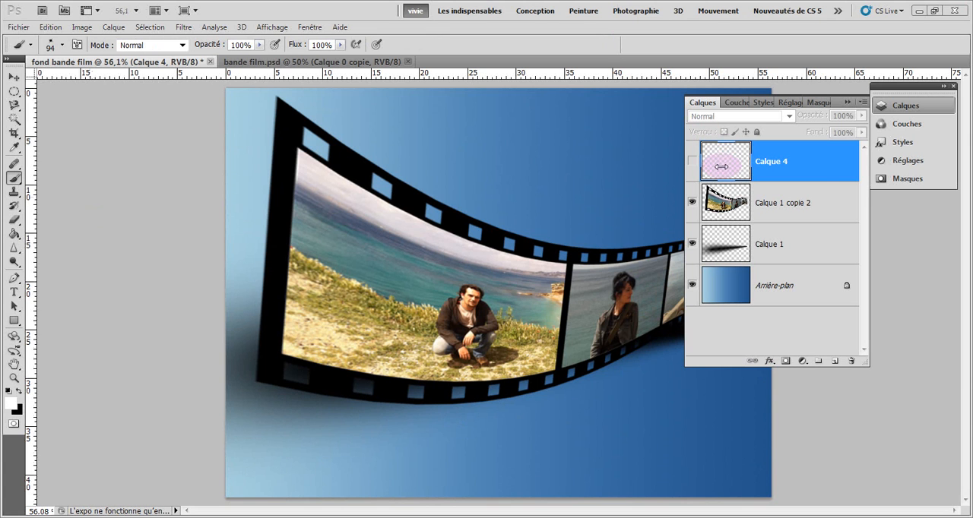
Select the empty layer Calque 4 and switch to the example document bande film.psd
{"action": "left_click", "coordinate": [820, 170]}
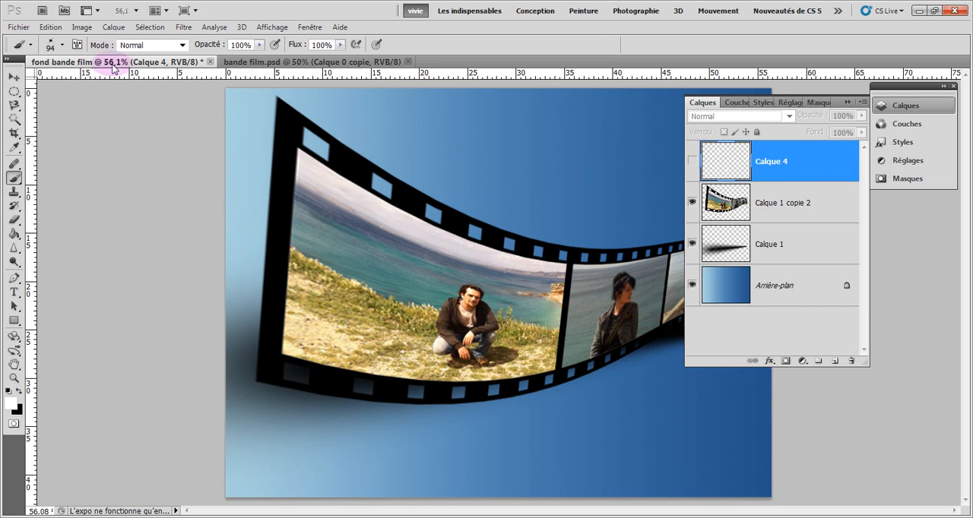
{"action": "left_click", "coordinate": [243, 62]}
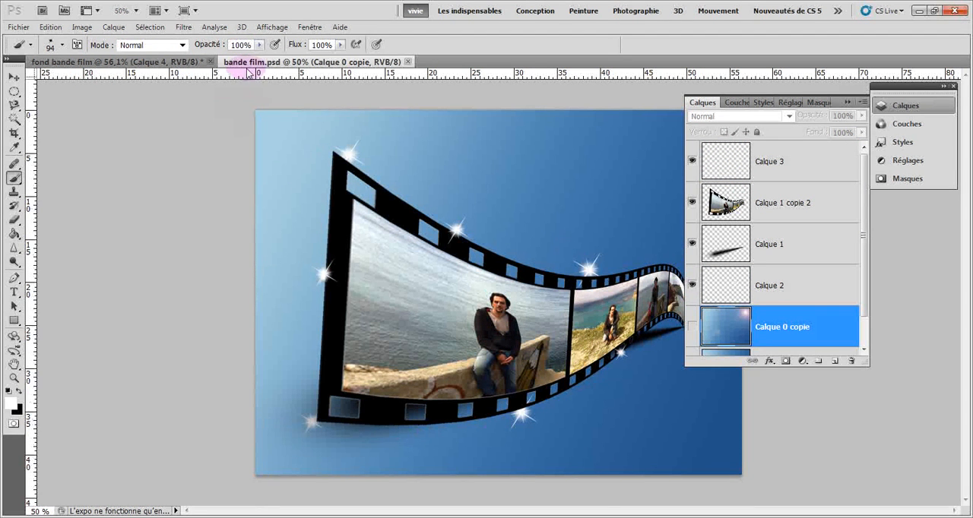
Return to the fond bande film document and browse the brush presets down to the star-shaped brushes
{"action": "left_click", "coordinate": [214, 62]}
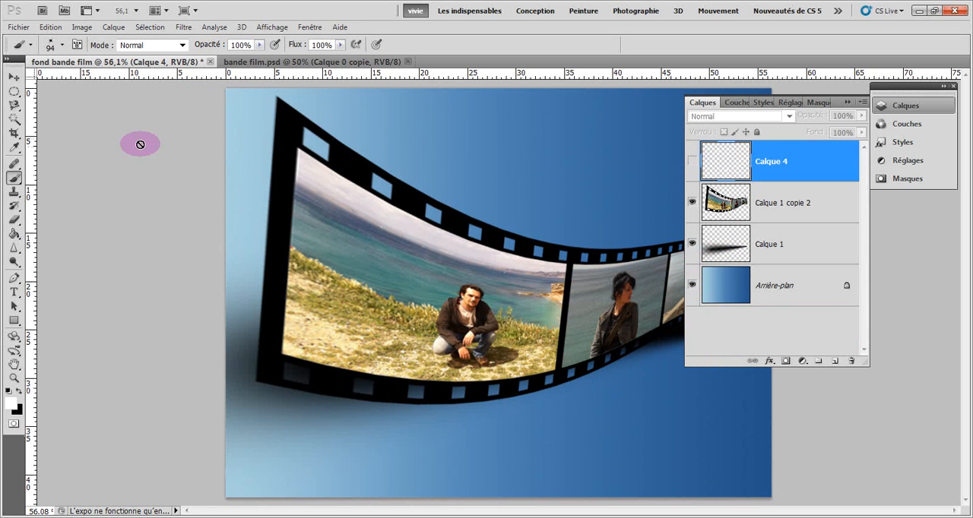
{"action": "left_click", "coordinate": [14, 181]}
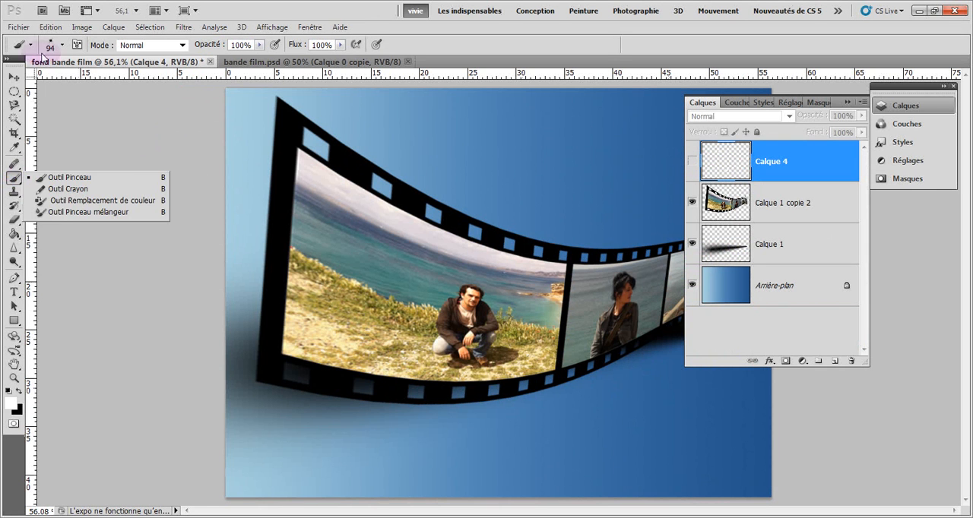
{"action": "left_click", "coordinate": [62, 45]}
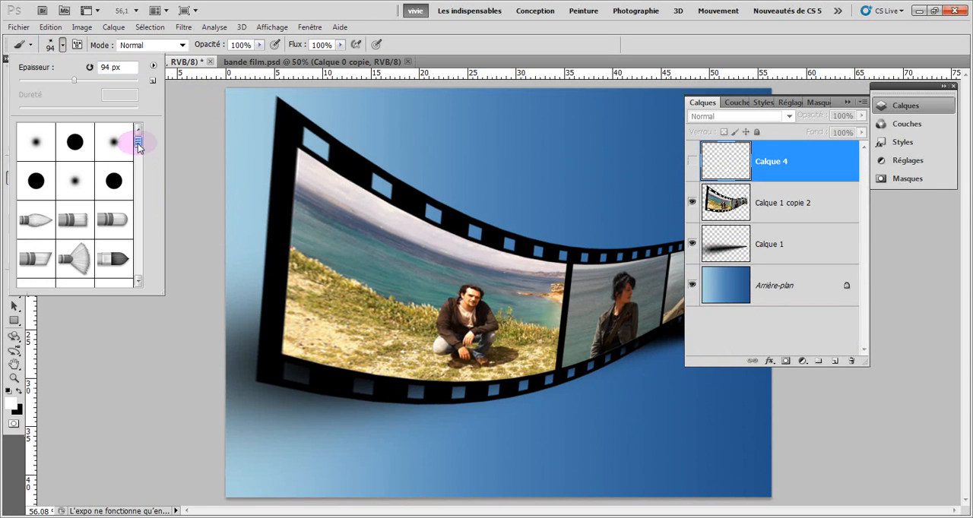
{"action": "mouse_move", "coordinate": [137, 142]}
{"action": "left_mouse_down"}
{"action": "mouse_move", "coordinate": [144, 259]}
{"action": "mouse_move", "coordinate": [143, 238]}
{"action": "left_mouse_up"}
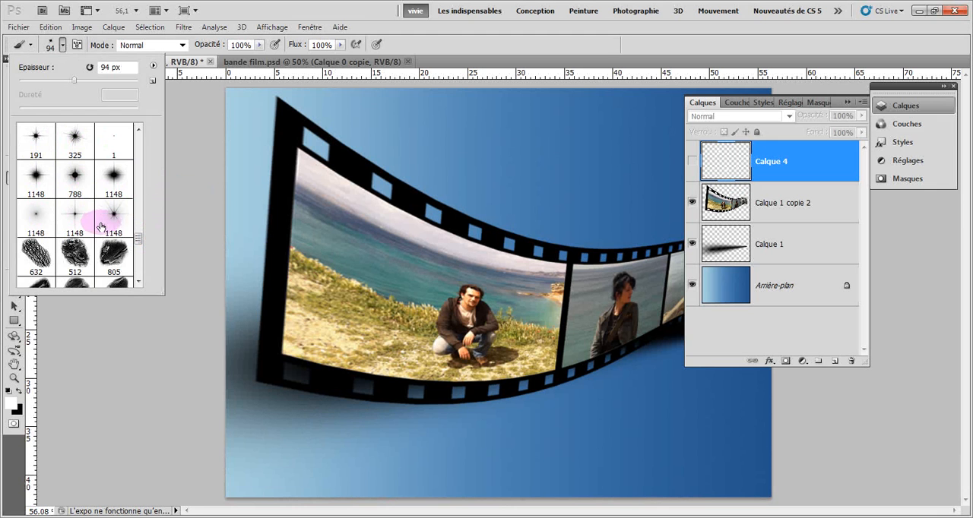
Show the sparkle layer Calque 4 above the film strip and clear the view of the whole image
{"action": "left_click", "coordinate": [692, 166]}
{"action": "left_click", "coordinate": [848, 101]}
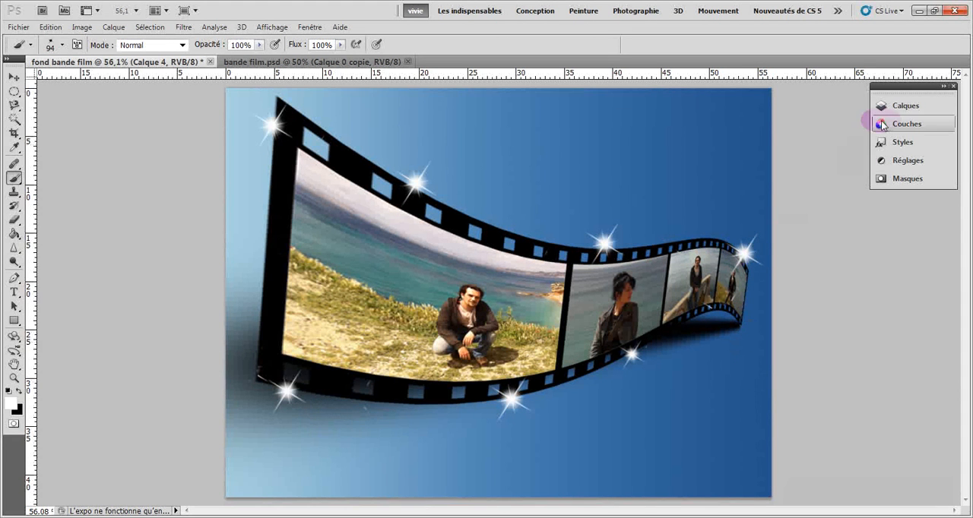
Try placing the sparkle layer Calque 4 beneath the film strip layer Calque 1 copie 2
{"action": "left_click", "coordinate": [899, 107]}
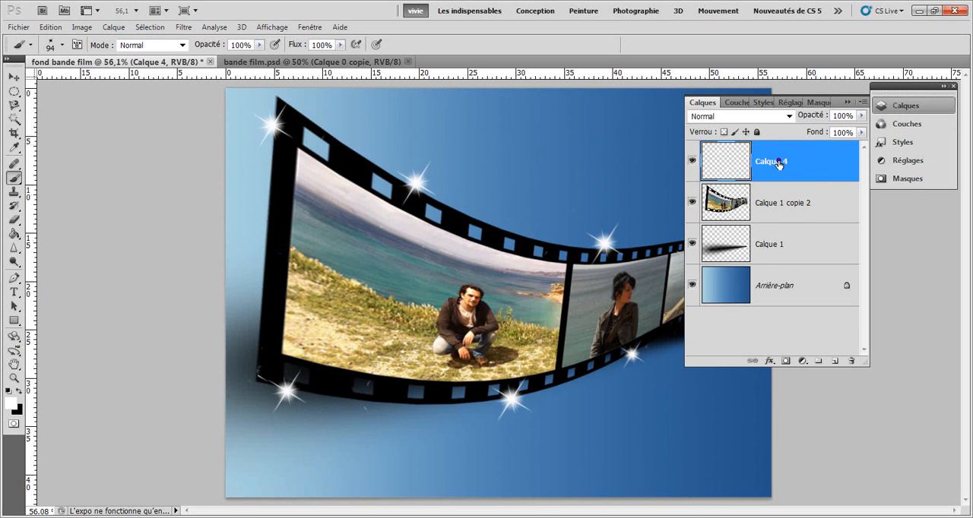
{"action": "left_click_drag", "start_coordinate": [778, 164], "coordinate": [787, 224]}
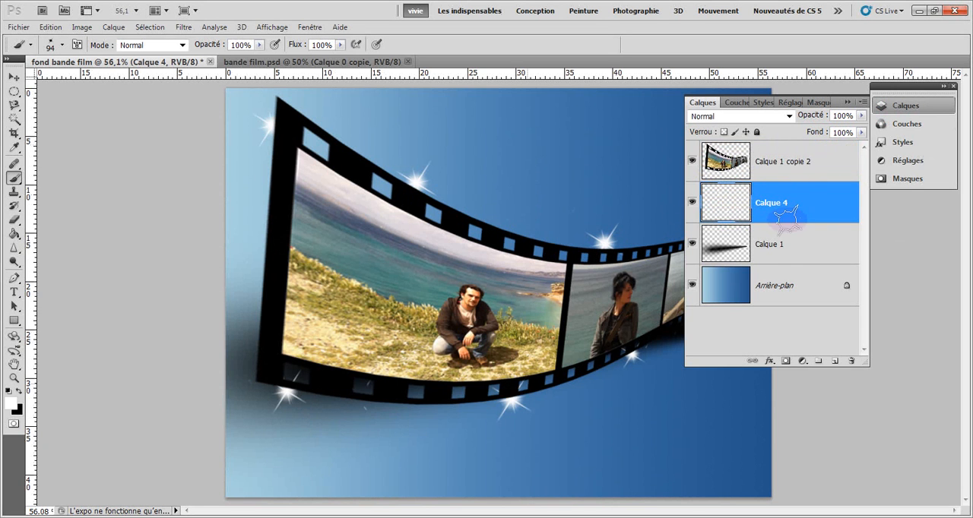
{"action": "left_click", "coordinate": [848, 103]}
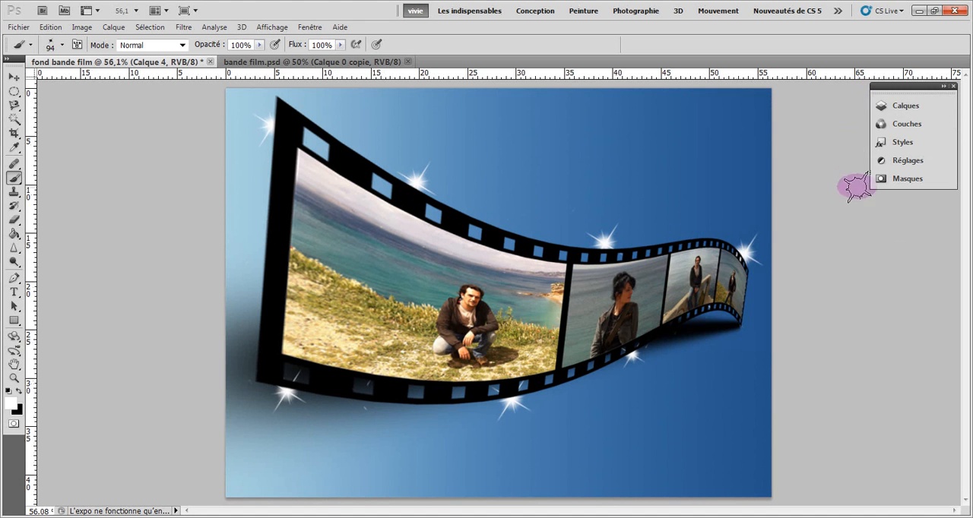
Move the sparkle layer Calque 4 back above the film strip layer Calque 1 copie 2
{"action": "left_click", "coordinate": [893, 106]}
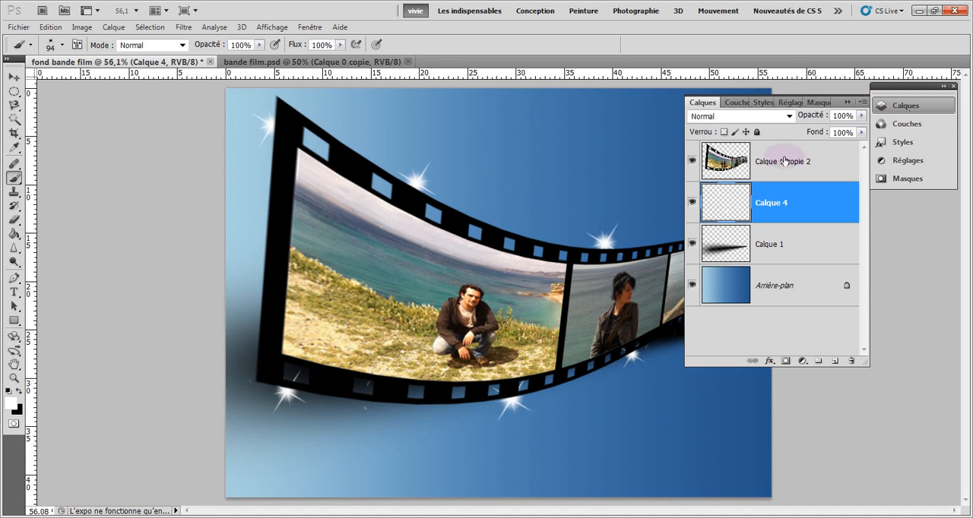
{"action": "left_click_drag", "start_coordinate": [769, 202], "coordinate": [769, 160]}
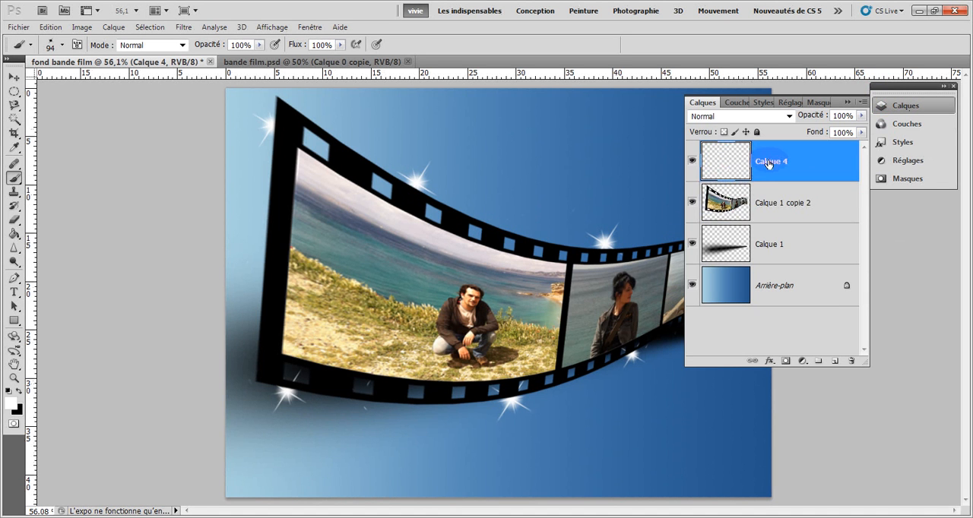
{"action": "left_click", "coordinate": [848, 103]}
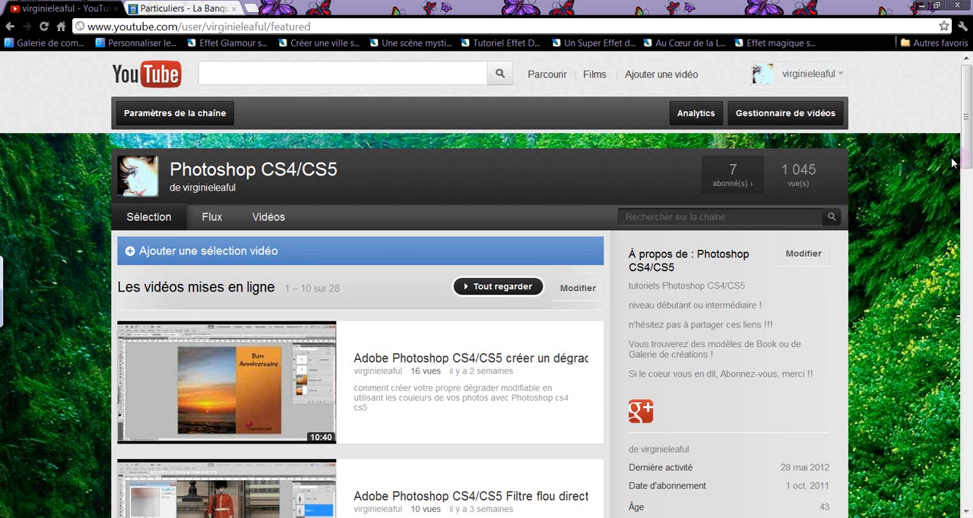
{"action": "left_click_drag", "start_coordinate": [965, 156], "coordinate": [964, 114]}
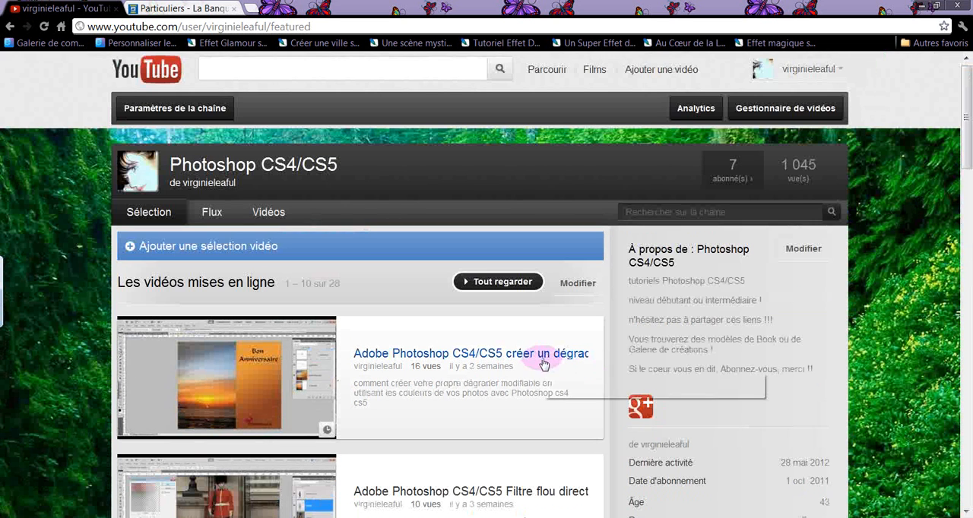